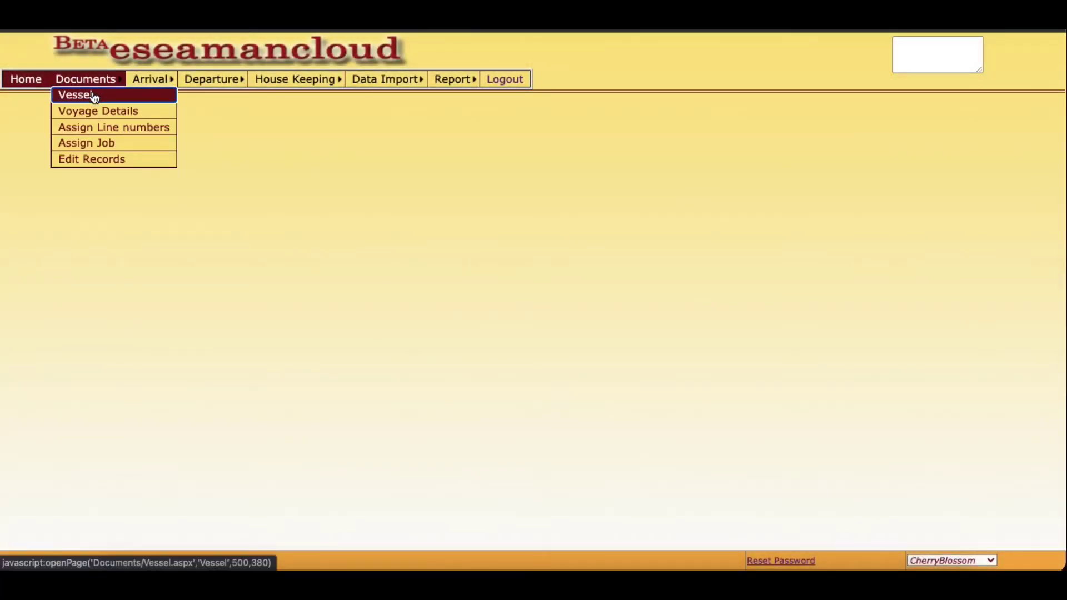
- Start a new vessel record with ID CONTVESSL1, name Container Vessel and call sign CallSign
click(90, 96)
text(CONTVESSL)
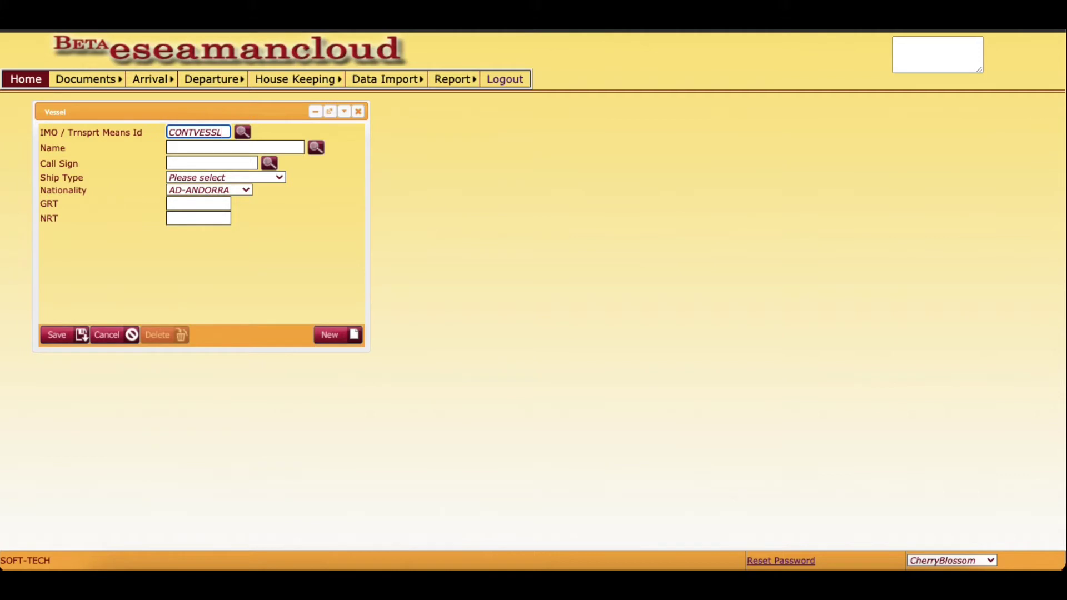
key(shift+Left)
key(shift+Left)
key(shift+Left)
key(shift+Left)
key(shift+Left)
key(shift+Left)
key(shift+Left)
key(shift+Left)
key(shift+Left)
key(End)
text(1)
click(235, 147)
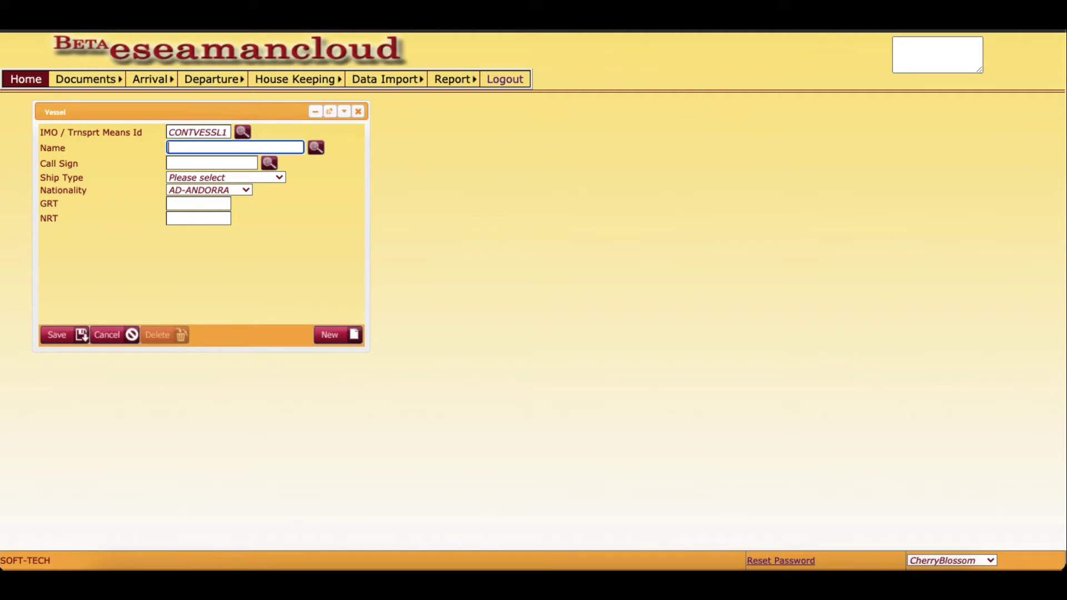
key(shift+Tab)
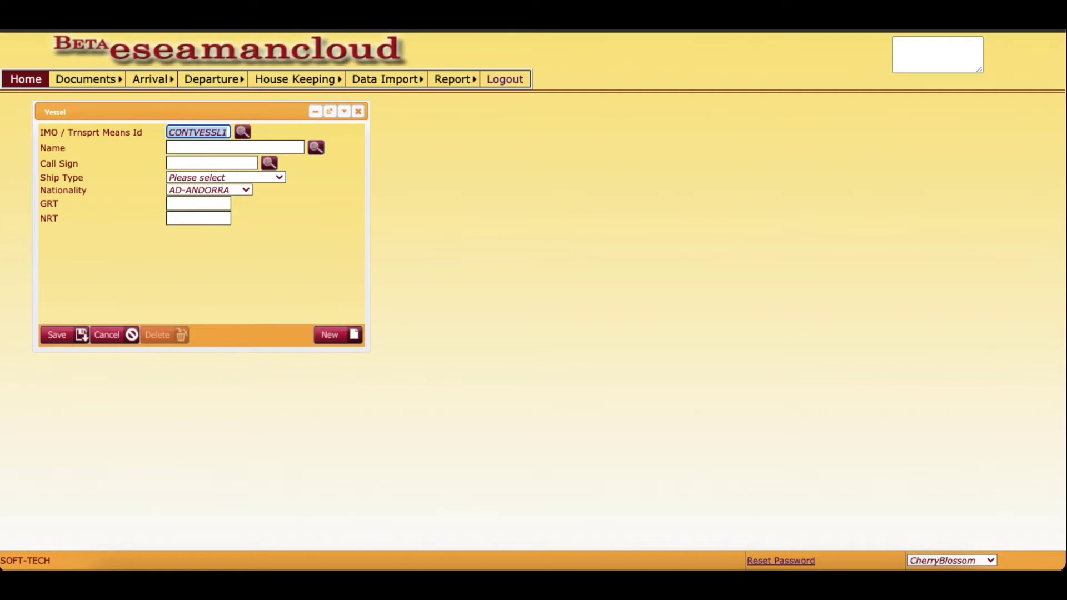
key(Tab)
text(Con)
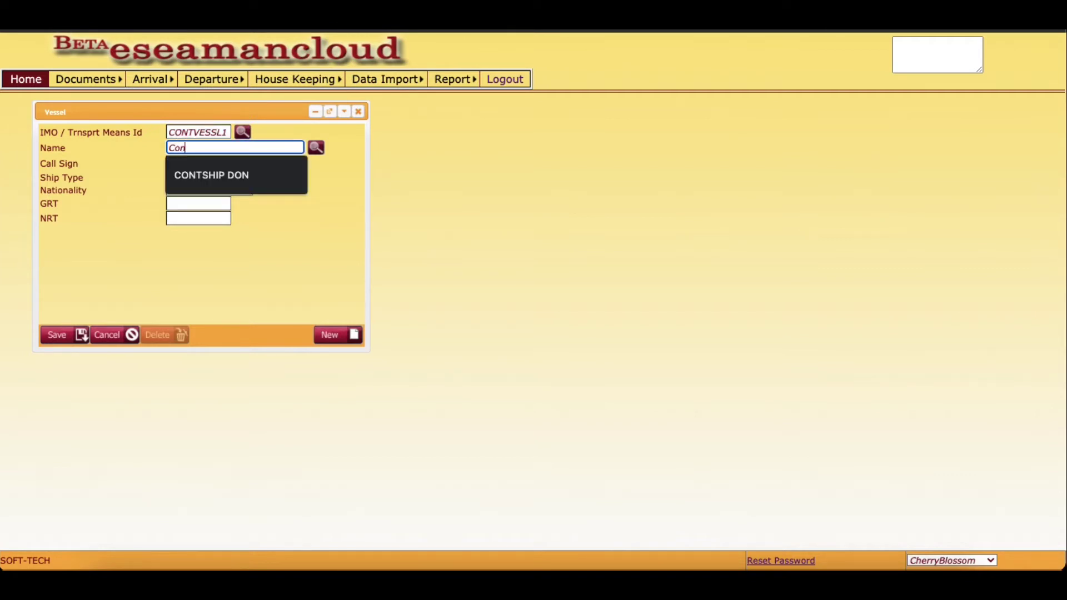
text(tainer)
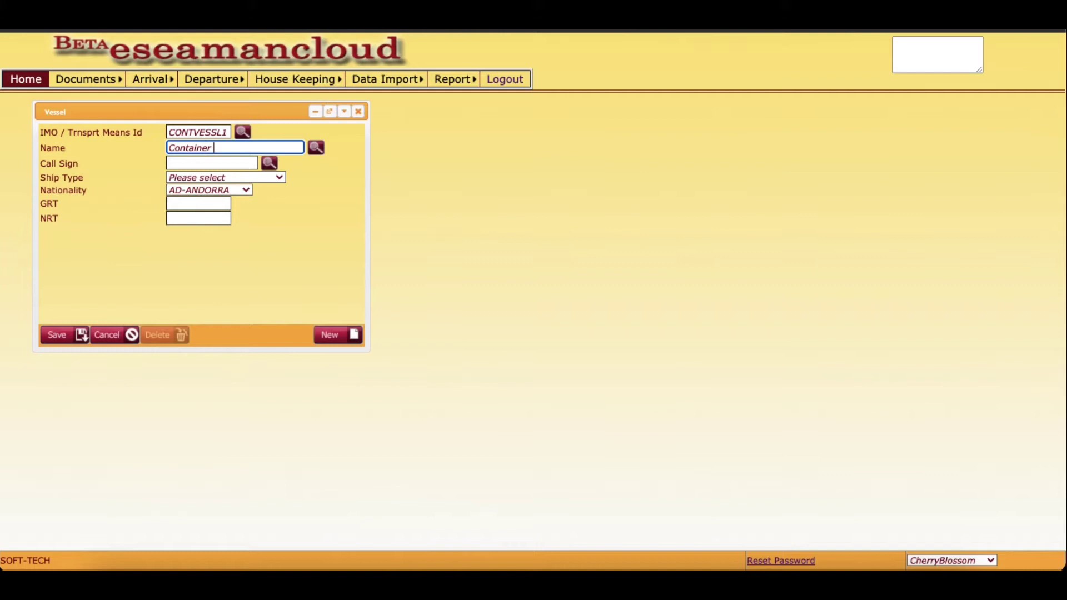
text( Vessel)
key(Tab)
text(Call Si)
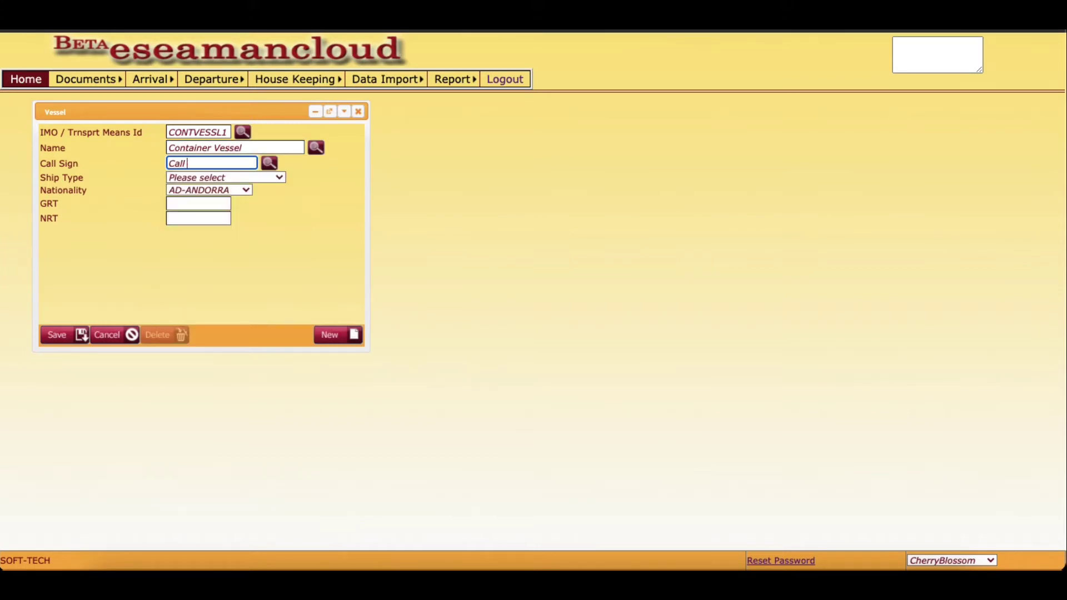
key(BackSpace)
key(BackSpace)
key(BackSpace)
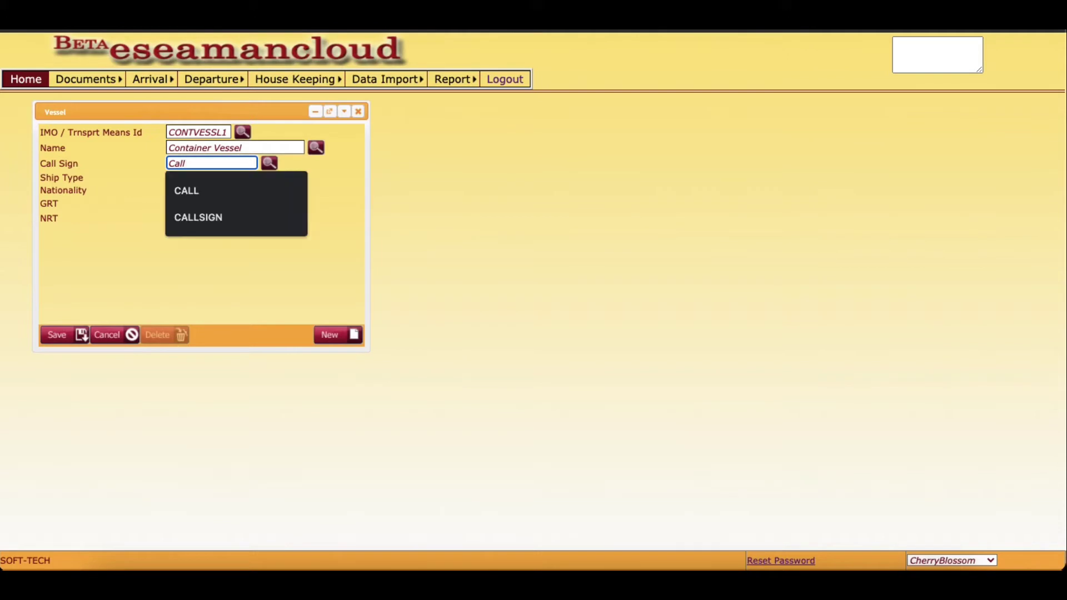
text(S)
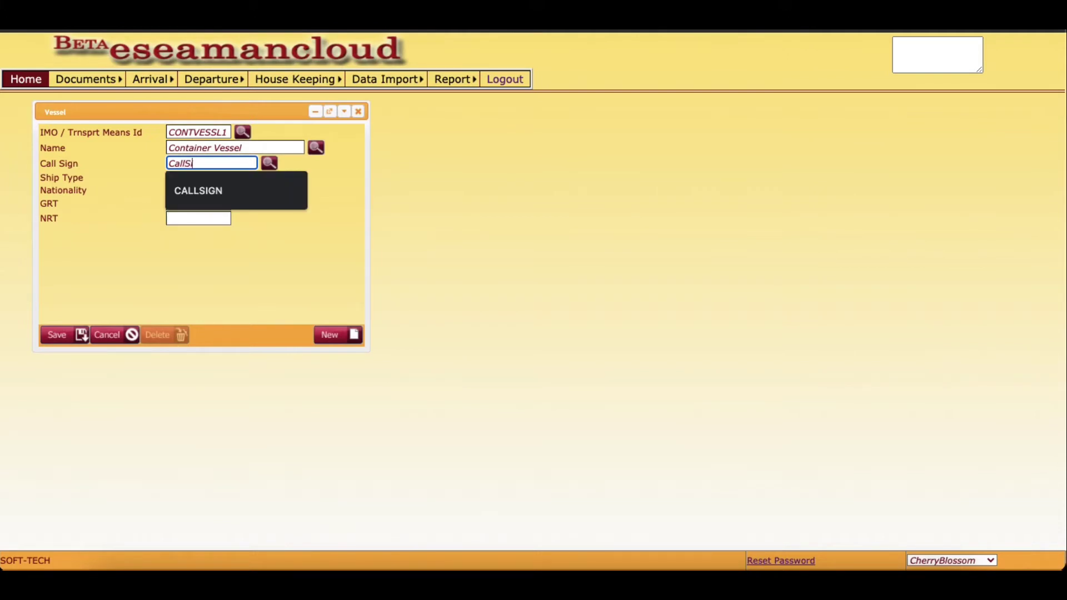
text(ign)
- Set ship type 50-General cargo vessel and nationality IN-INDIA, then save the vessel
click(216, 177)
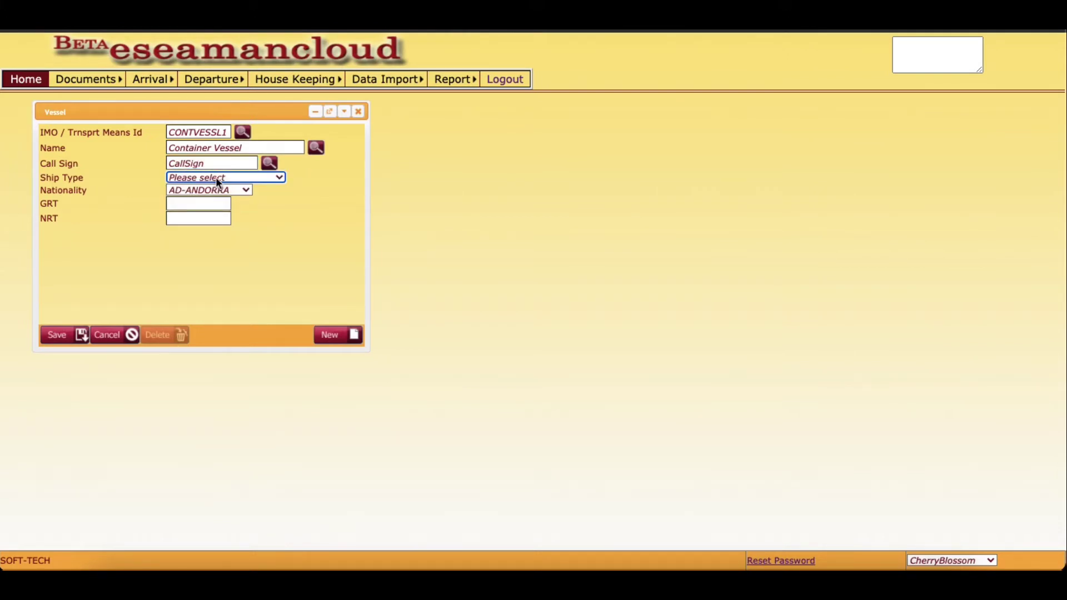
click(219, 191)
click(215, 190)
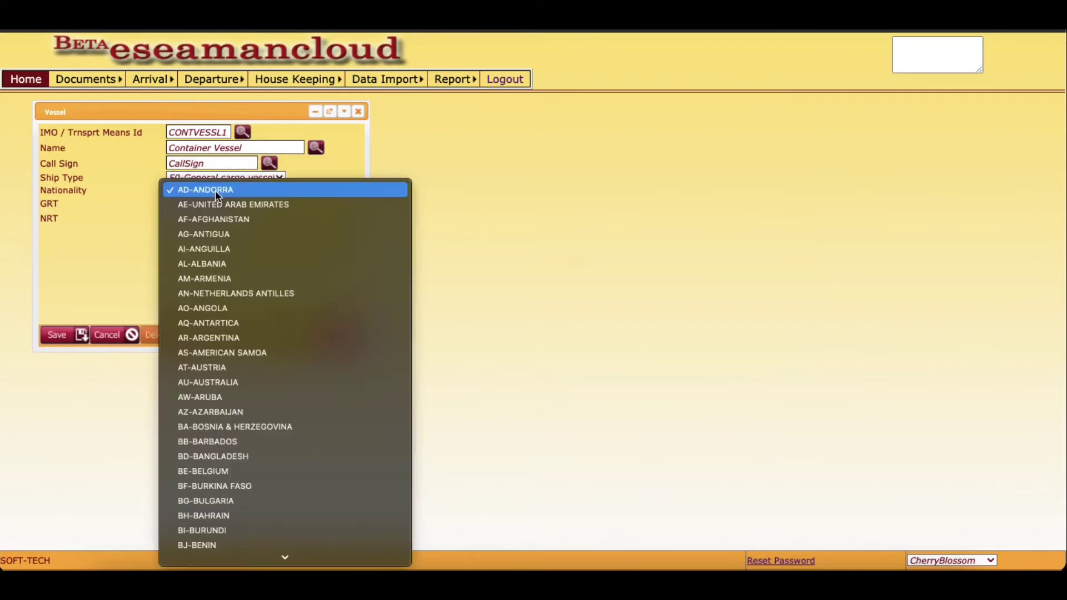
text(in)
key(Return)
key(Tab)
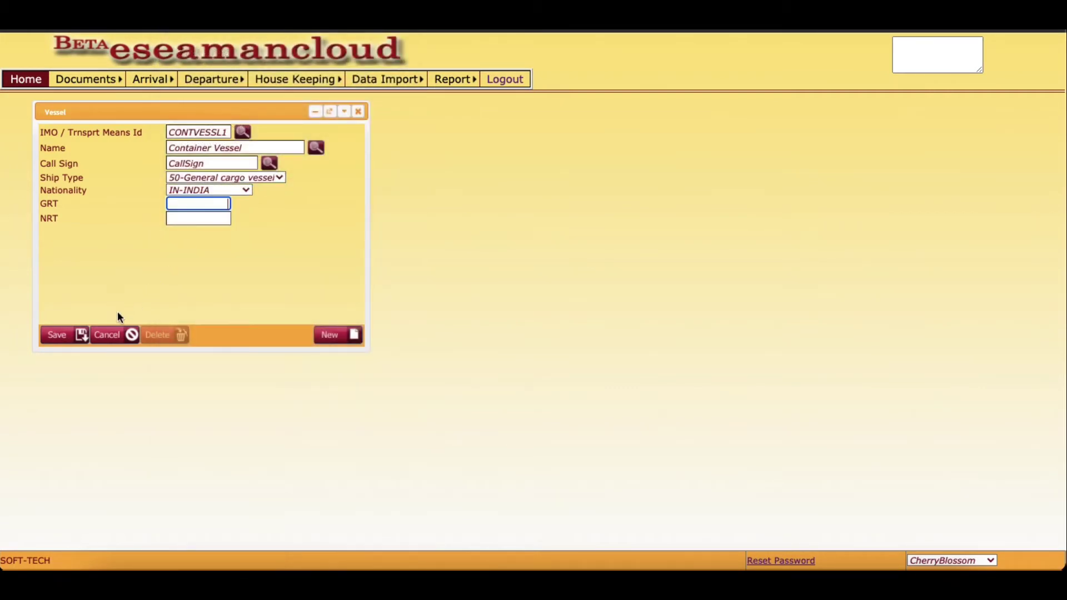
click(59, 335)
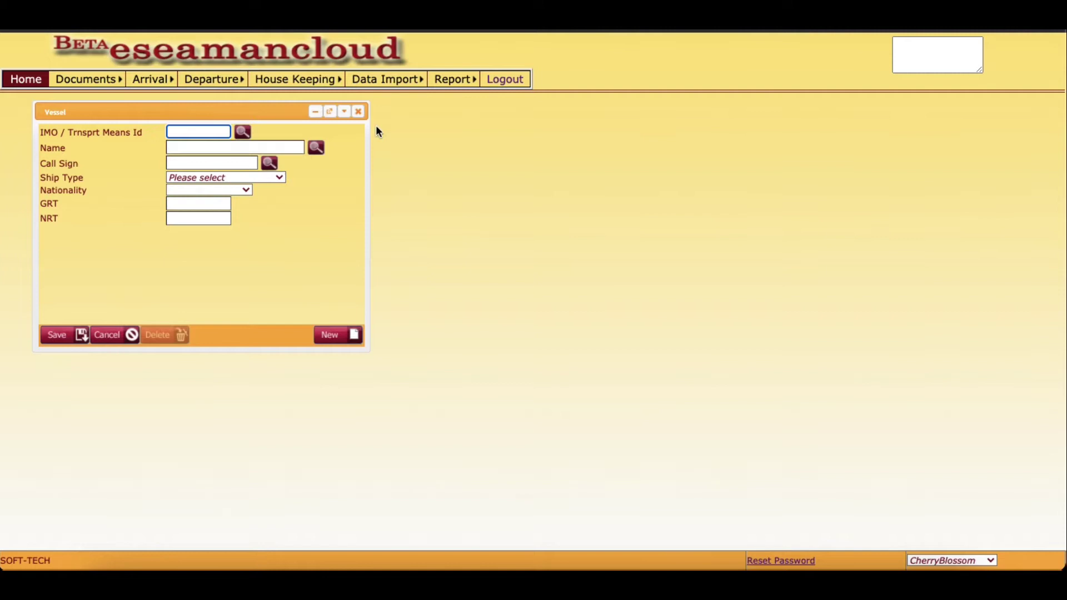
- Close the vessel form and open Voyage Details, repositioning its window lower
click(360, 114)
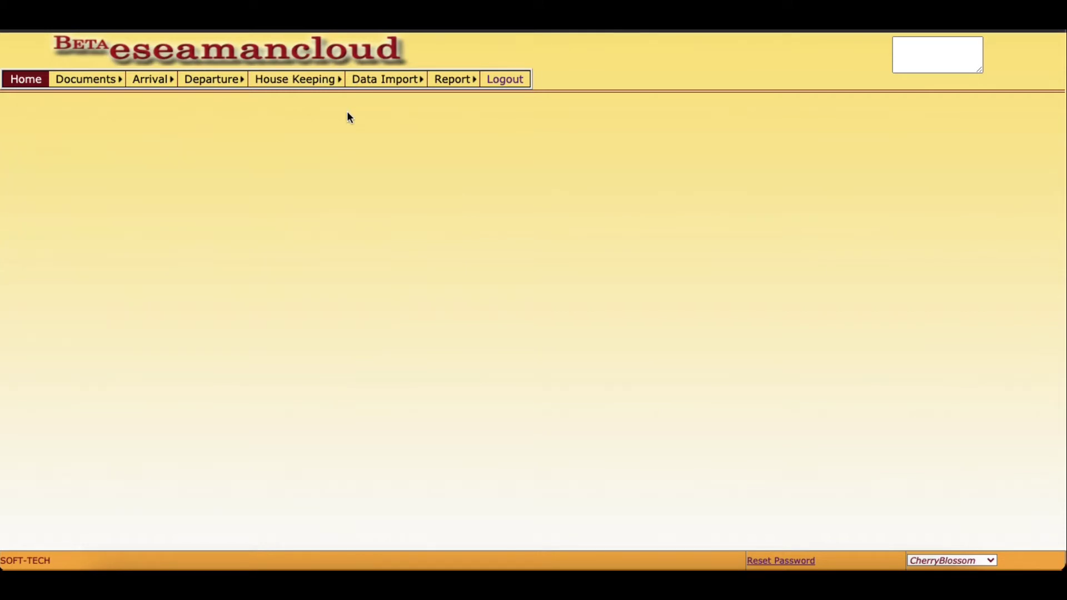
mouse_move(86, 79)
click(110, 112)
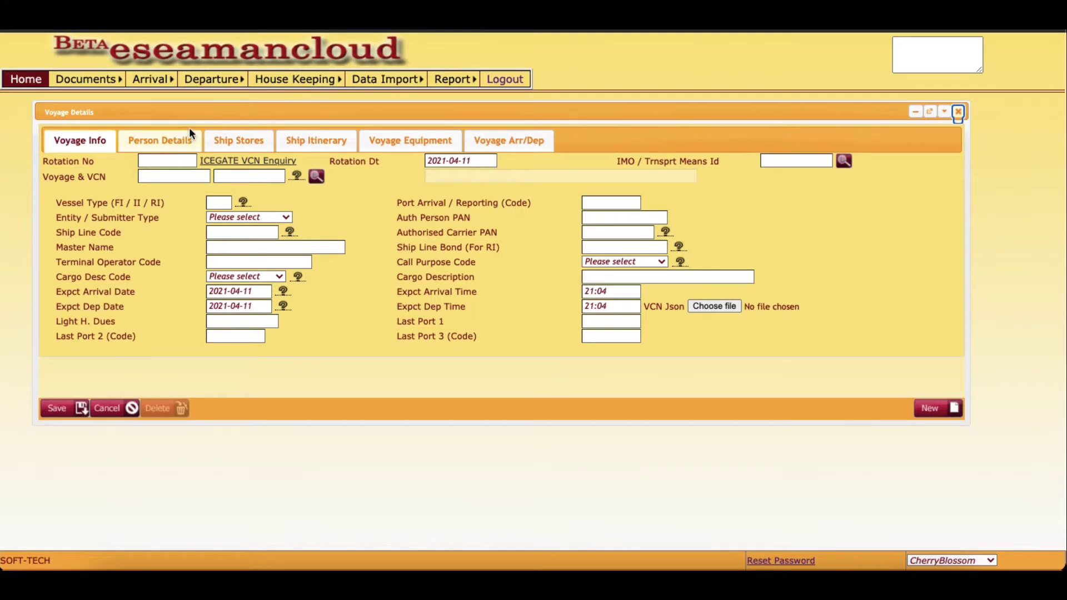
drag(192, 111, 187, 119)
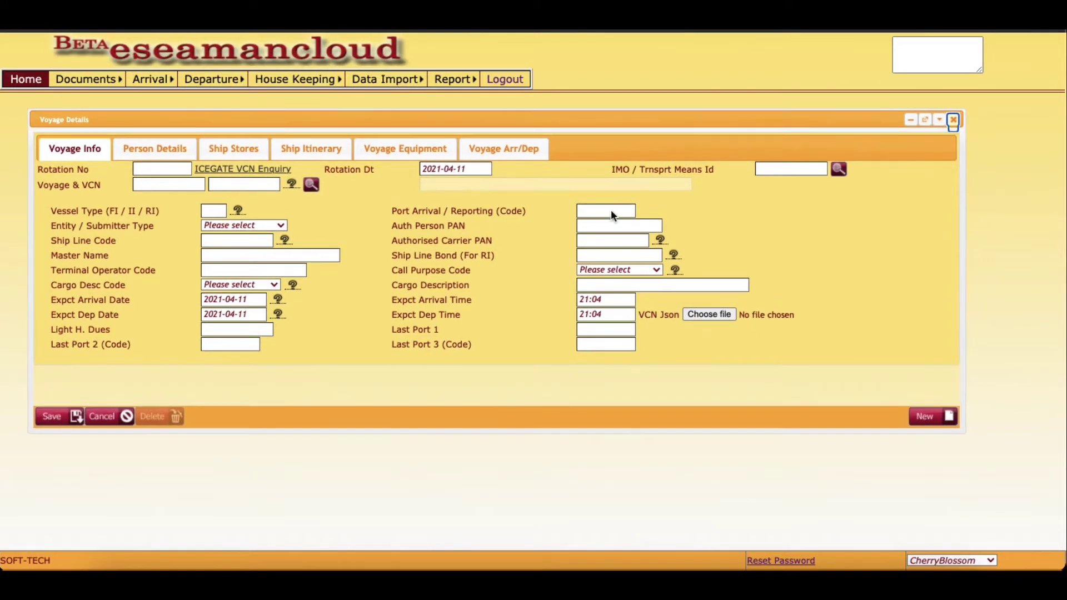
click(761, 168)
text(Con)
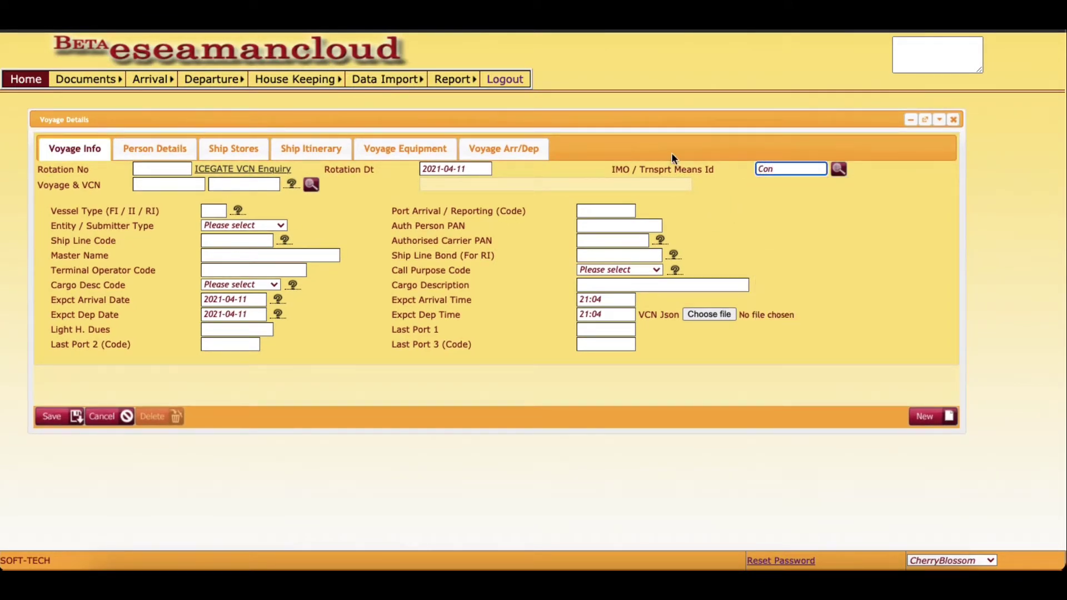
key(BackSpace)
key(BackSpace)
key(BackSpace)
drag(536, 114, 507, 162)
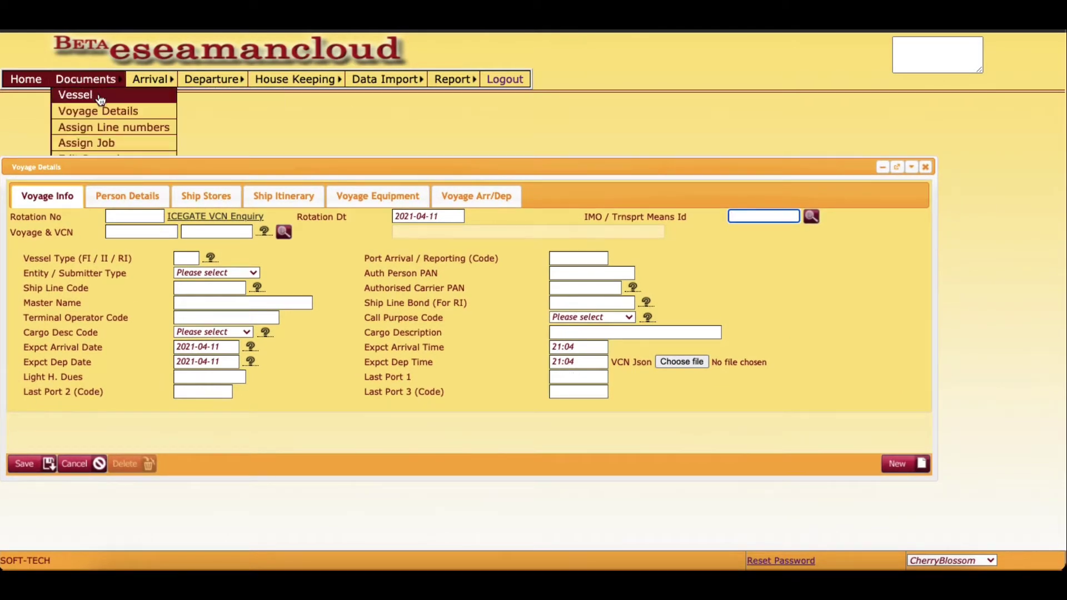
- Search vessels for CON, copy CONTVESSL1 into the note box, and close the lookup
click(101, 96)
text(CO)
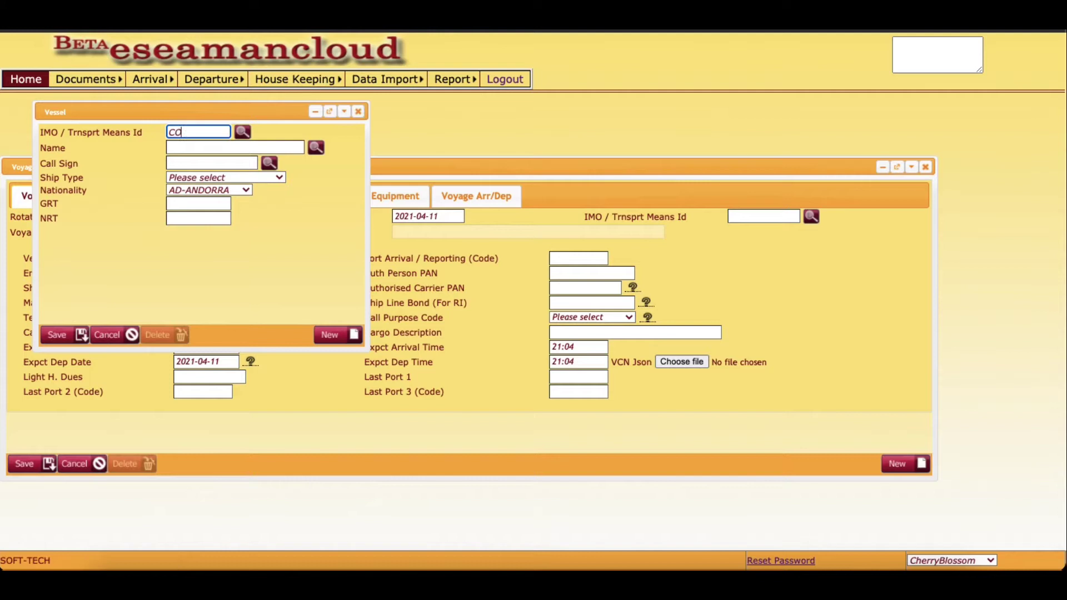
text(N)
click(243, 132)
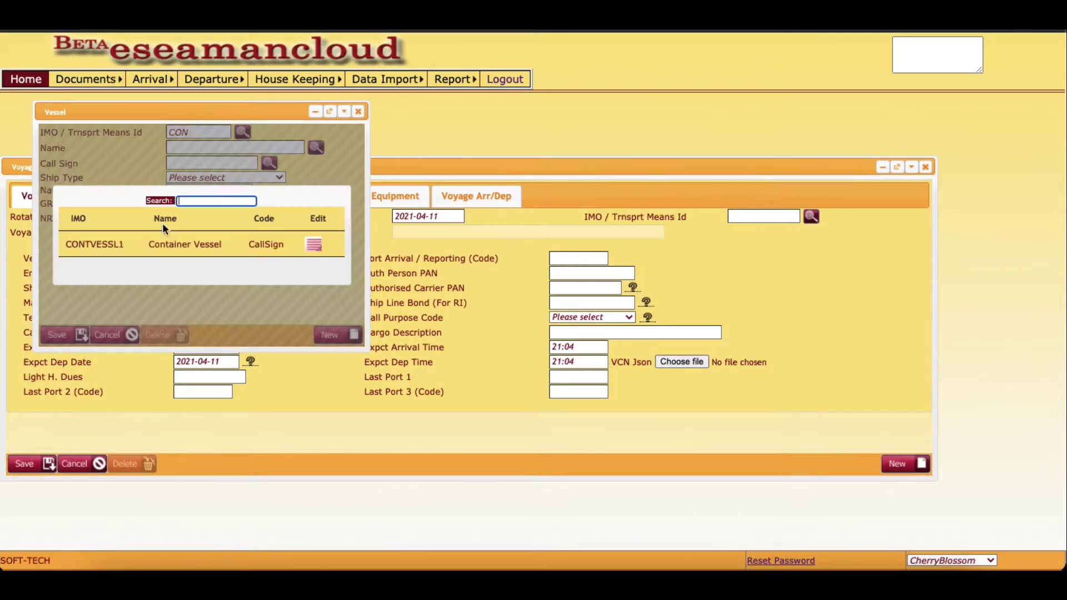
double_click(94, 244)
key(ctrl+c)
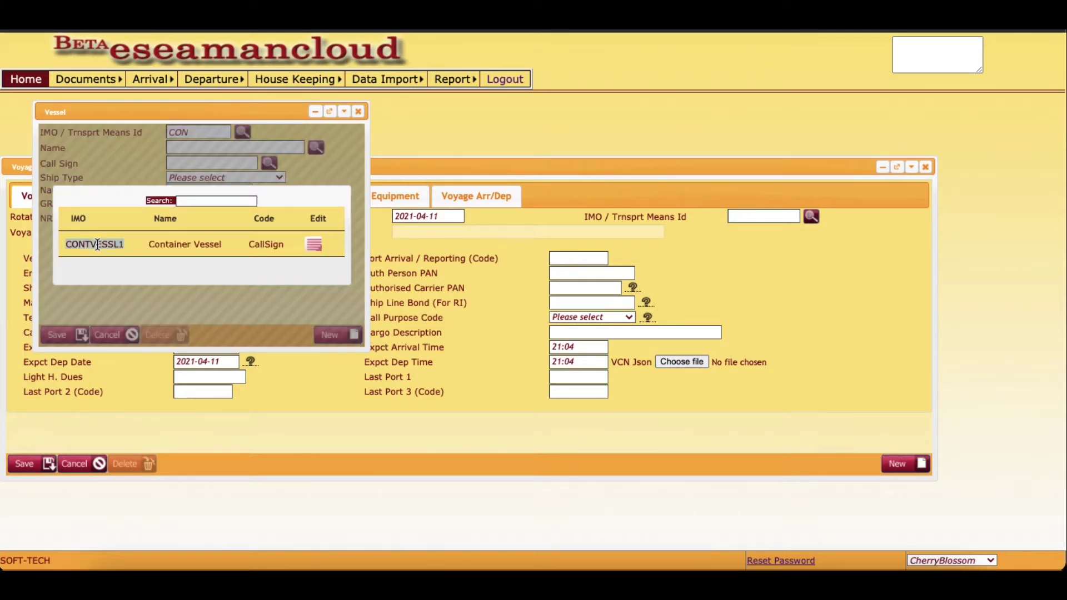
click(913, 50)
key(ctrl+v)
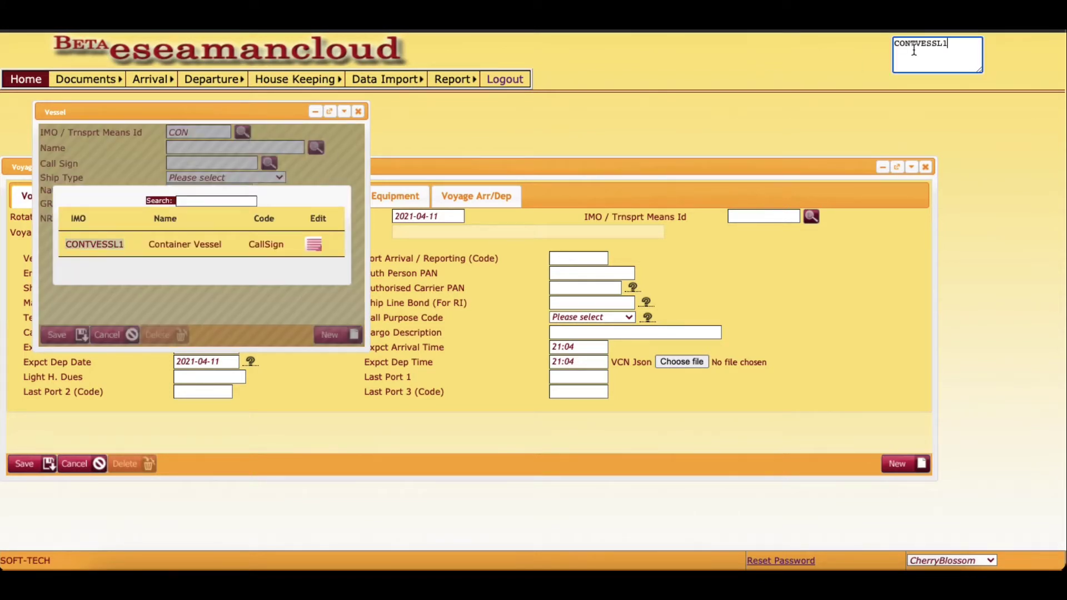
click(359, 112)
click(756, 216)
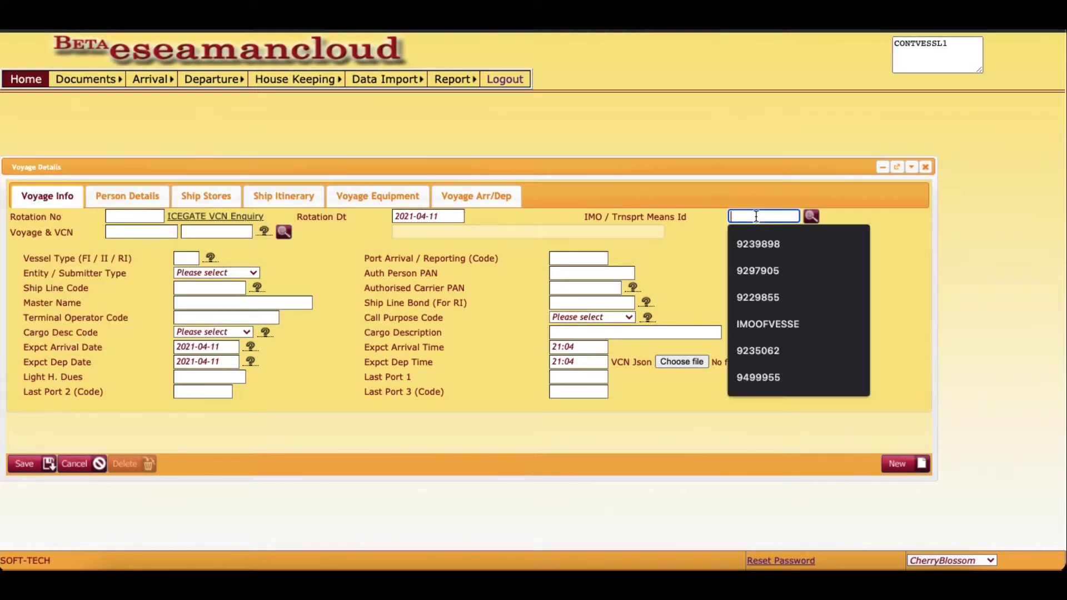
- Enter vessel CONTVESSL1, voyage 001, VCN INIXY120201236, vessel type FI and arrival port INIXY1
key(ctrl+v)
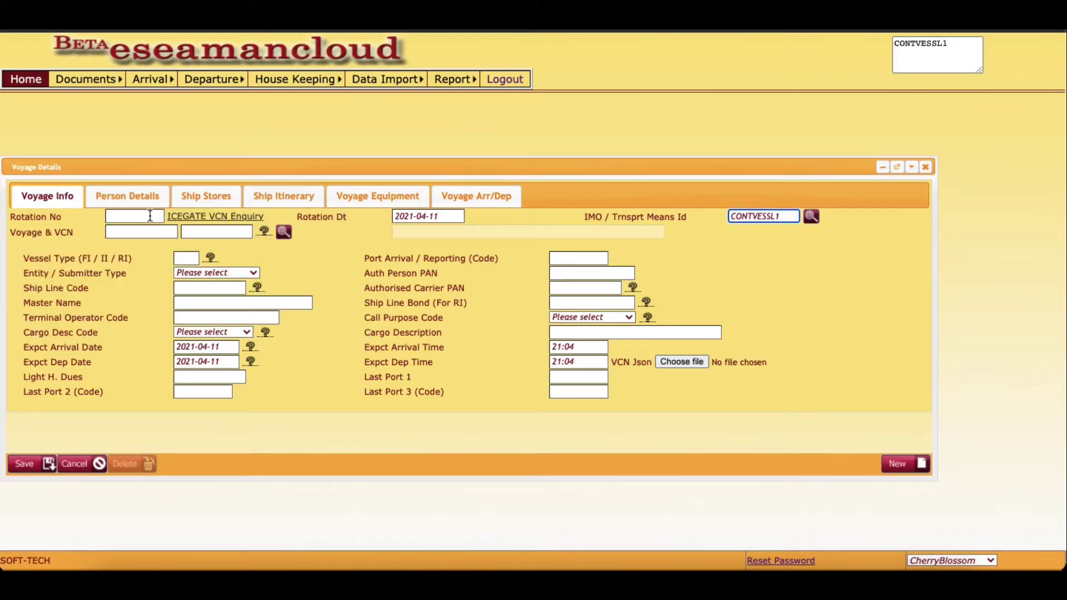
key(Tab)
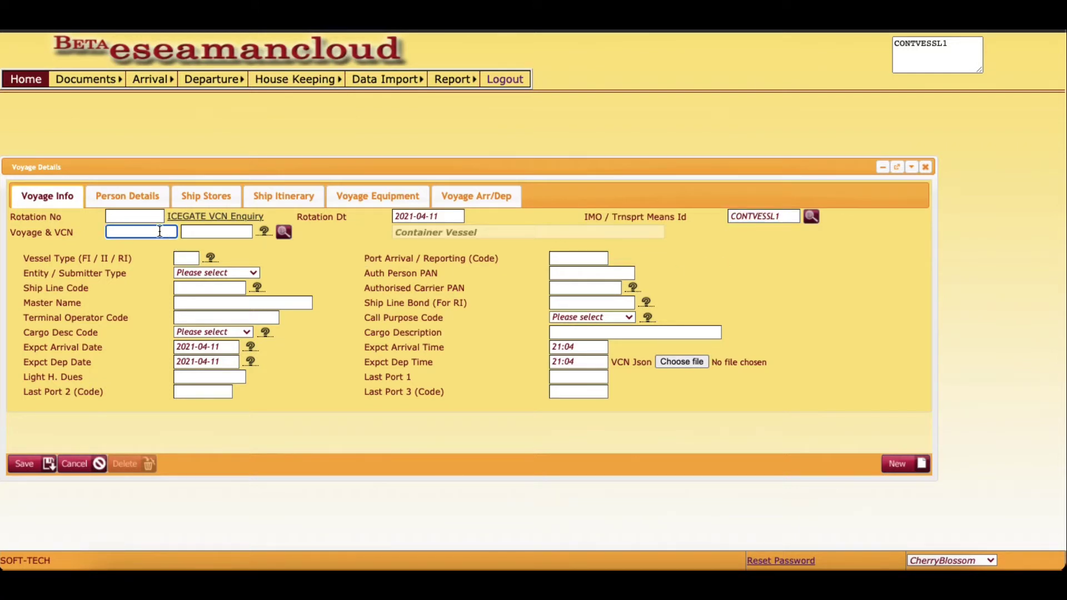
text(001)
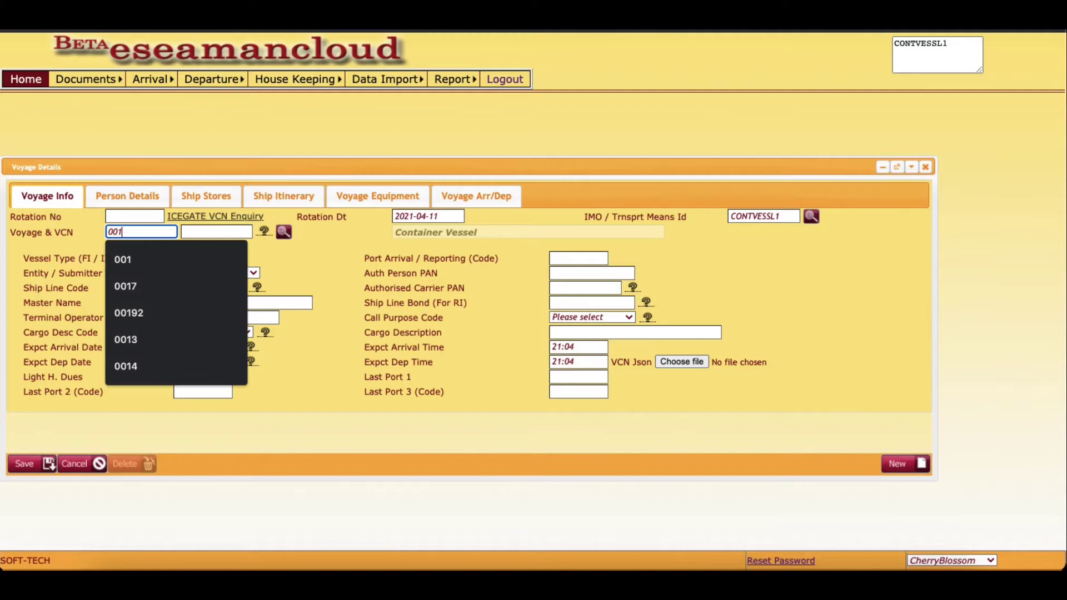
key(Tab)
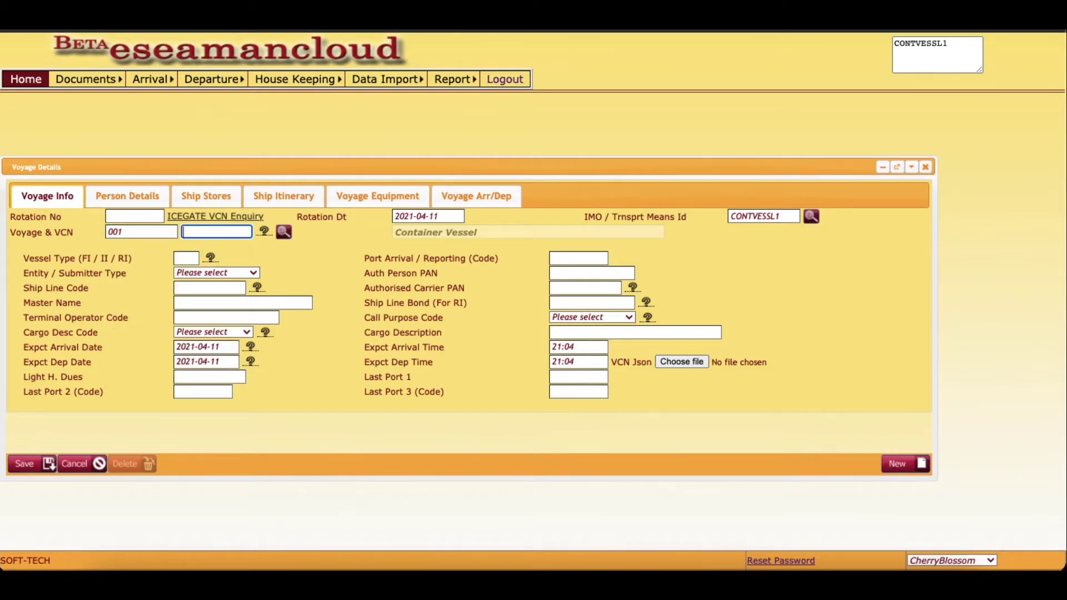
text(INI)
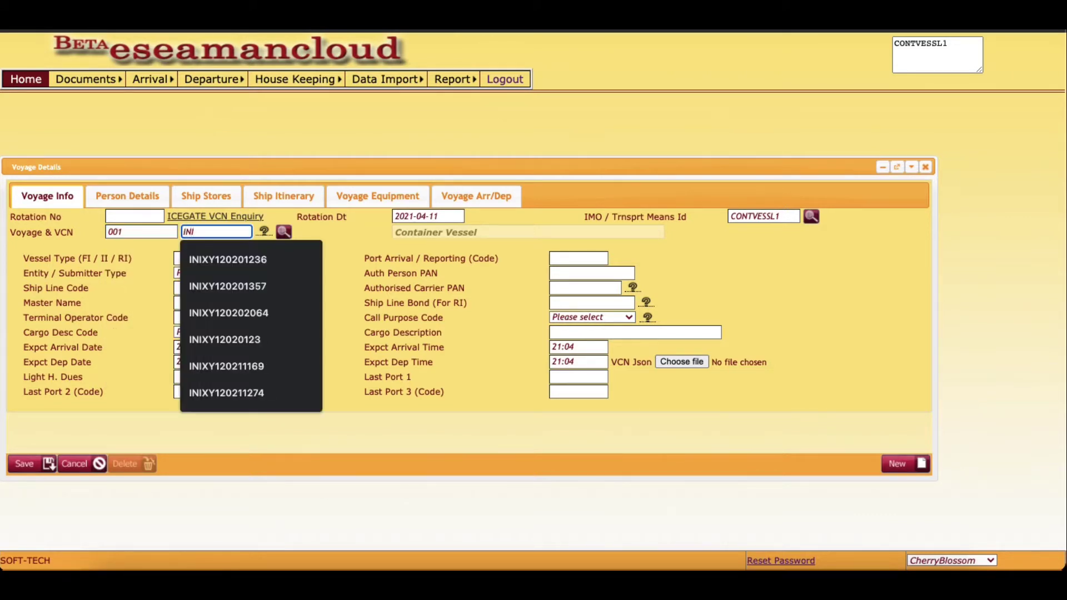
key(Down)
key(Return)
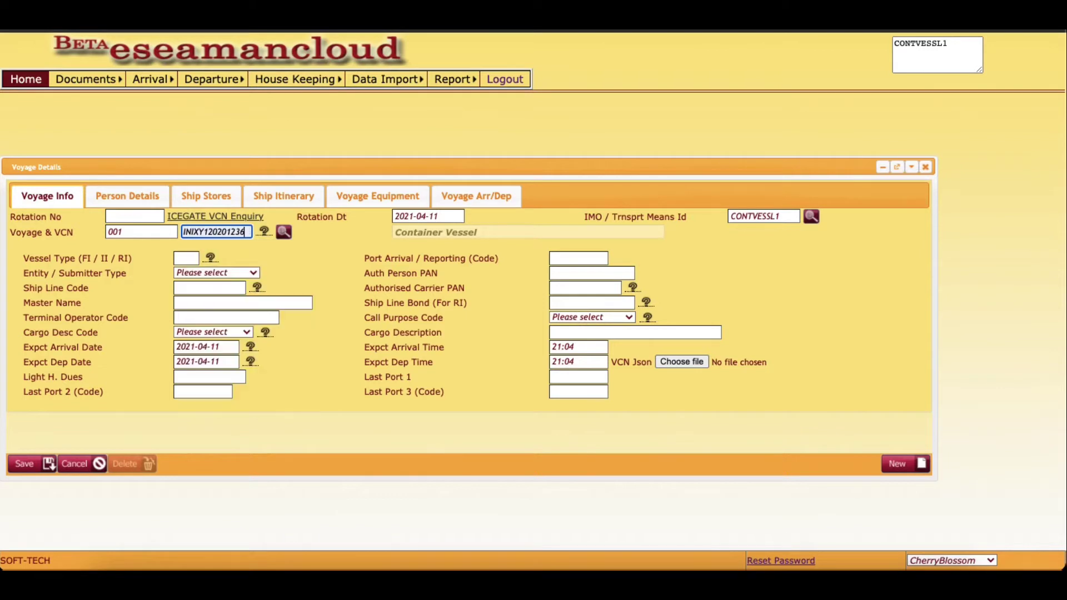
click(187, 258)
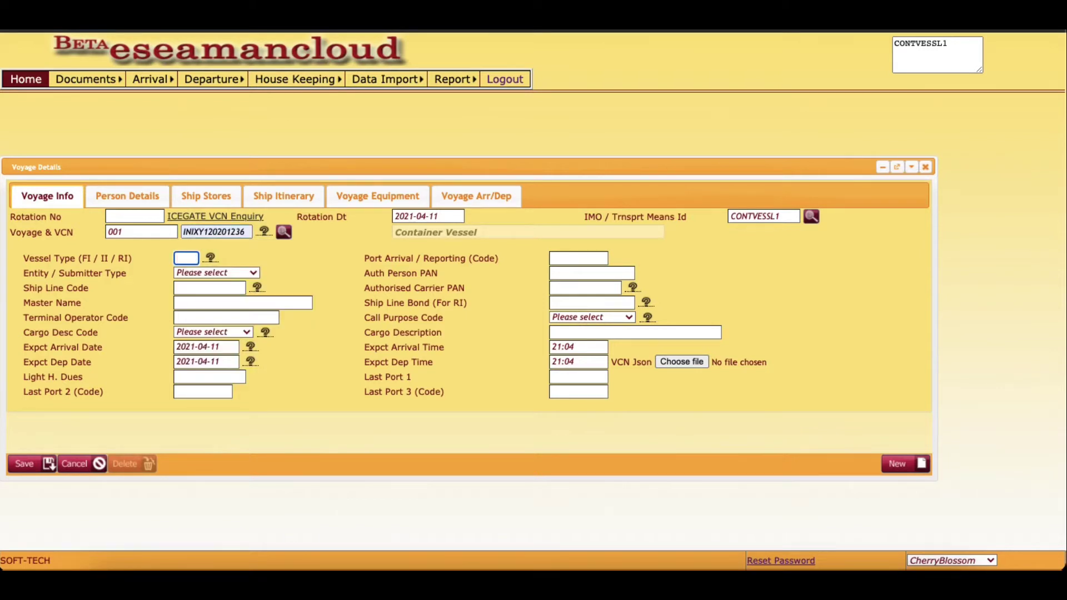
text(FI)
click(577, 258)
text(INIX)
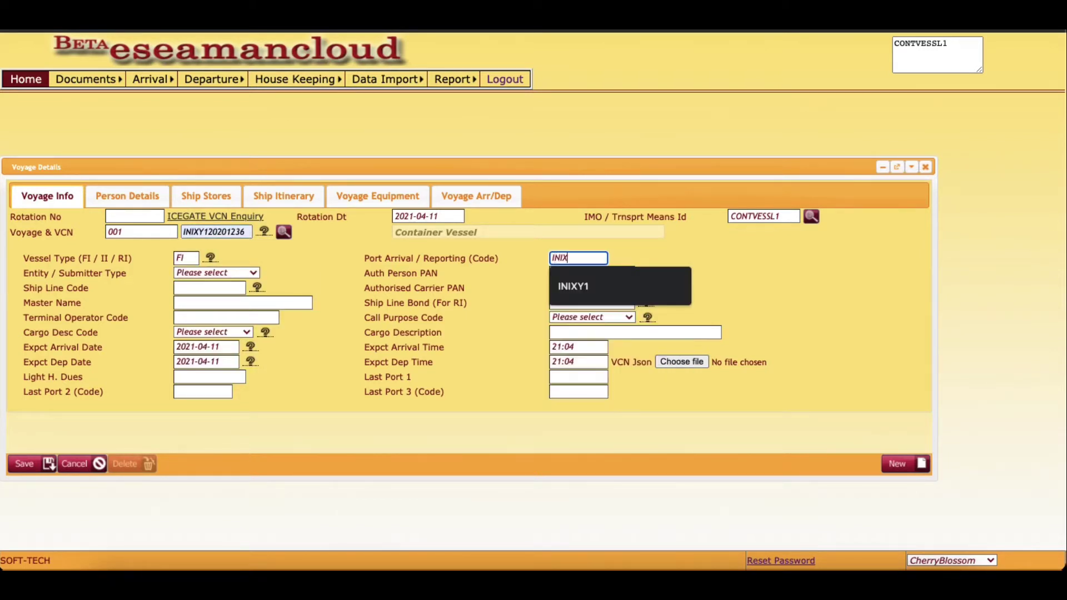
text(Y1)
key(Tab)
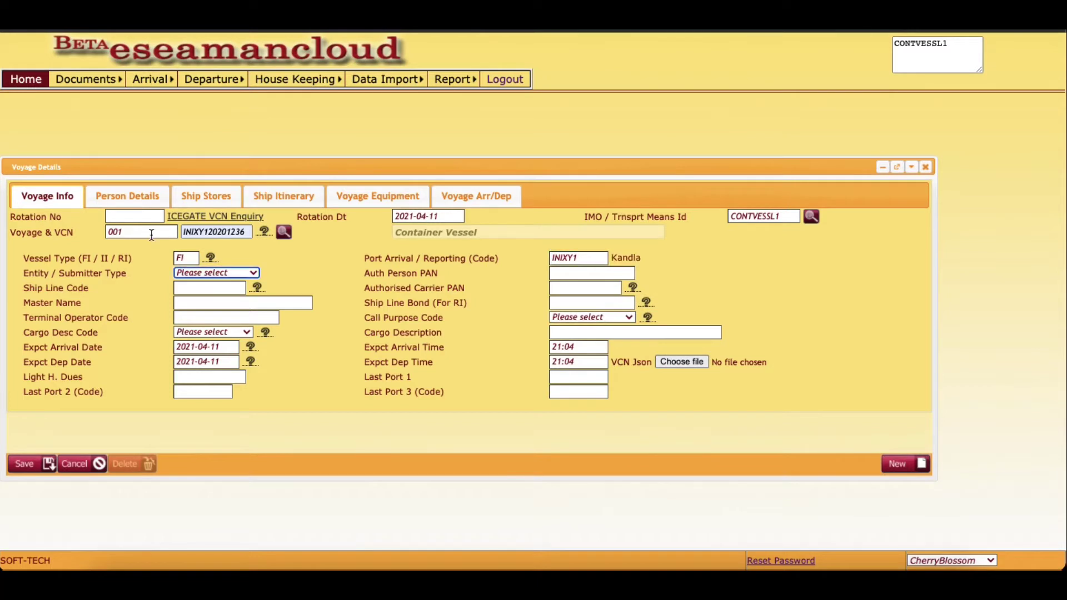
- Set entity type ASC-Authorised Sea Carrier with authorised person PAN, ship line SHIPLINE and carrier PAN
click(201, 273)
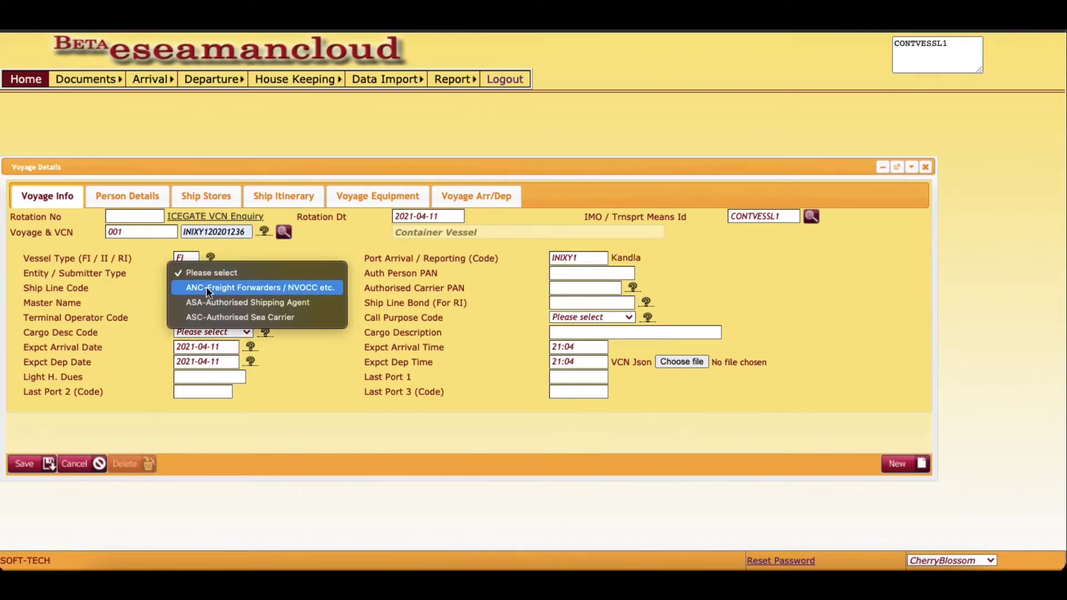
click(269, 317)
key(Tab)
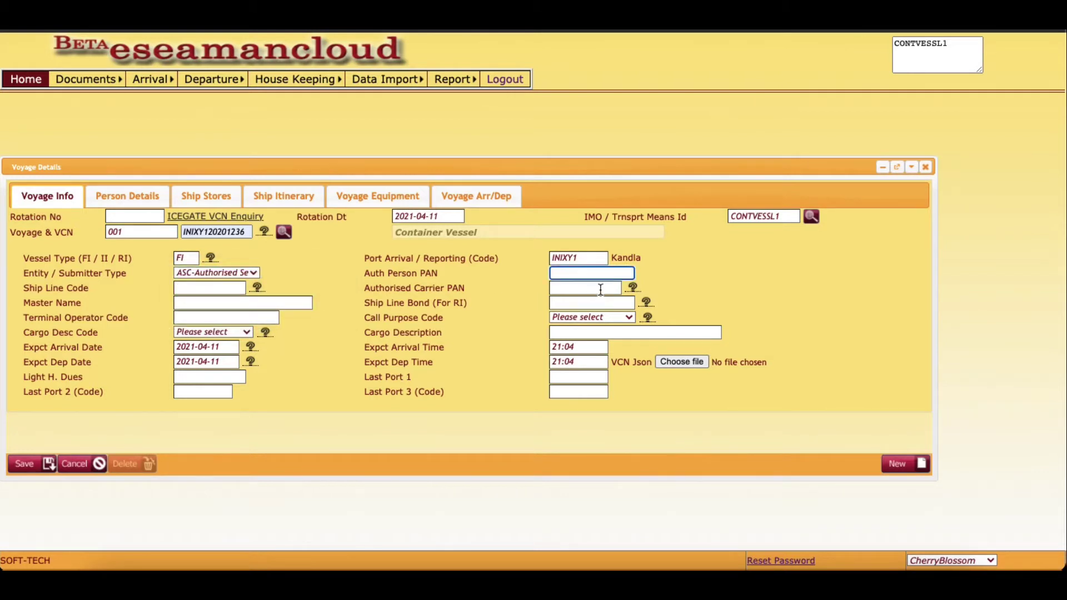
text(AUTHORIZED)
click(209, 287)
text(SHI)
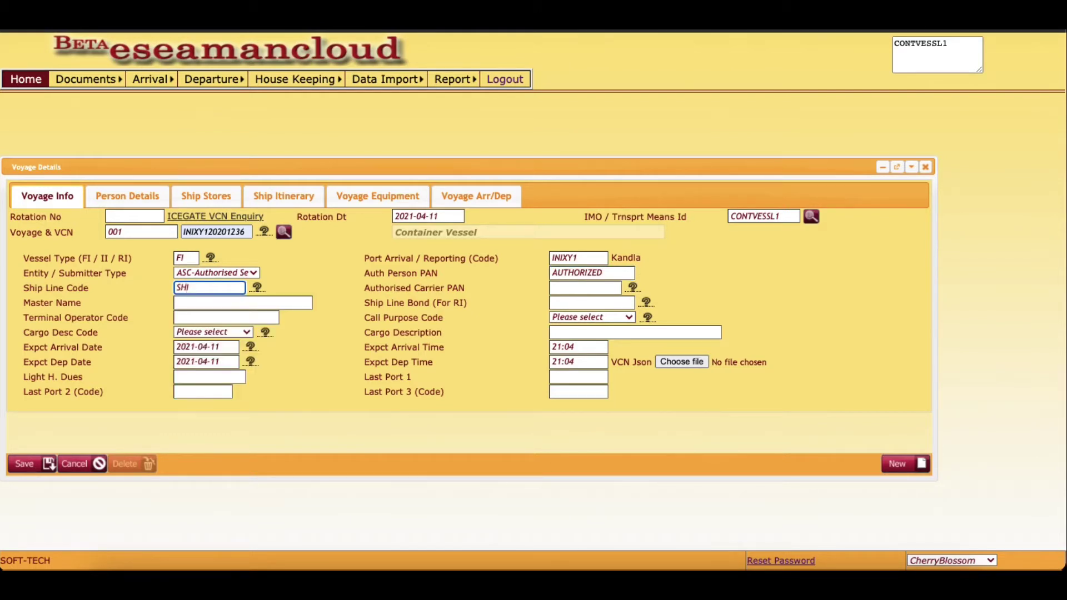
text(PLINE)
click(585, 288)
key(shift+Tab)
key(shift+Tab)
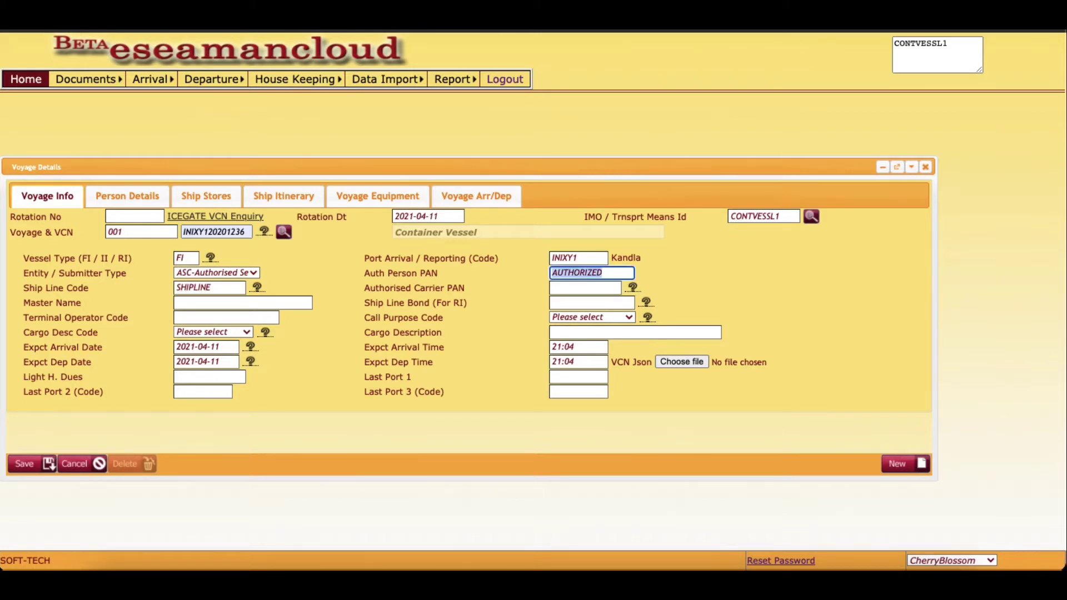
key(Tab)
key(Tab)
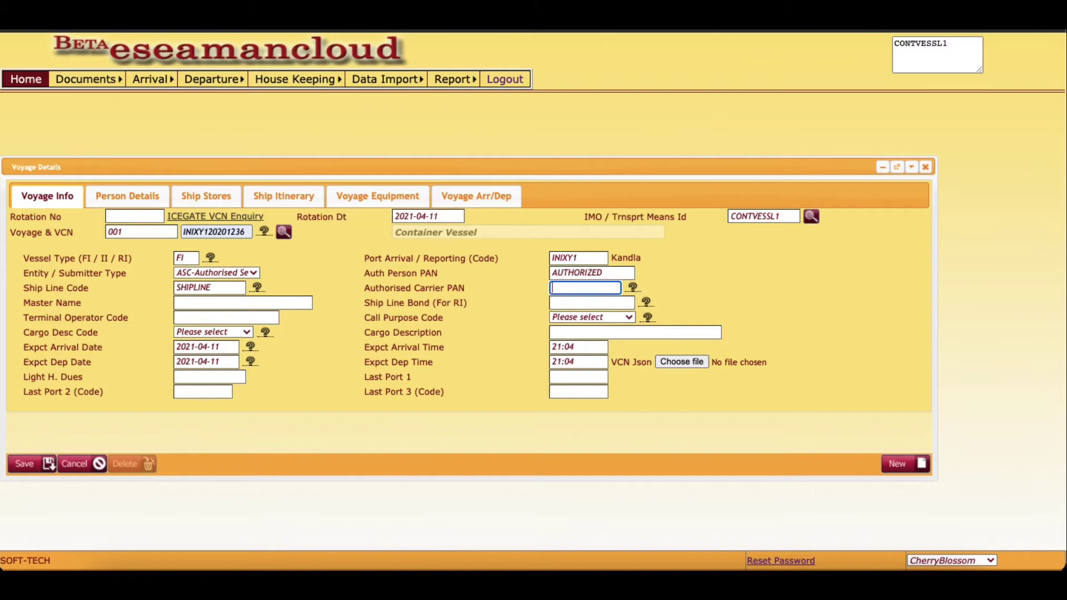
key(Tab)
key(shift+Tab)
text(CARRIERPAN)
key(Tab)
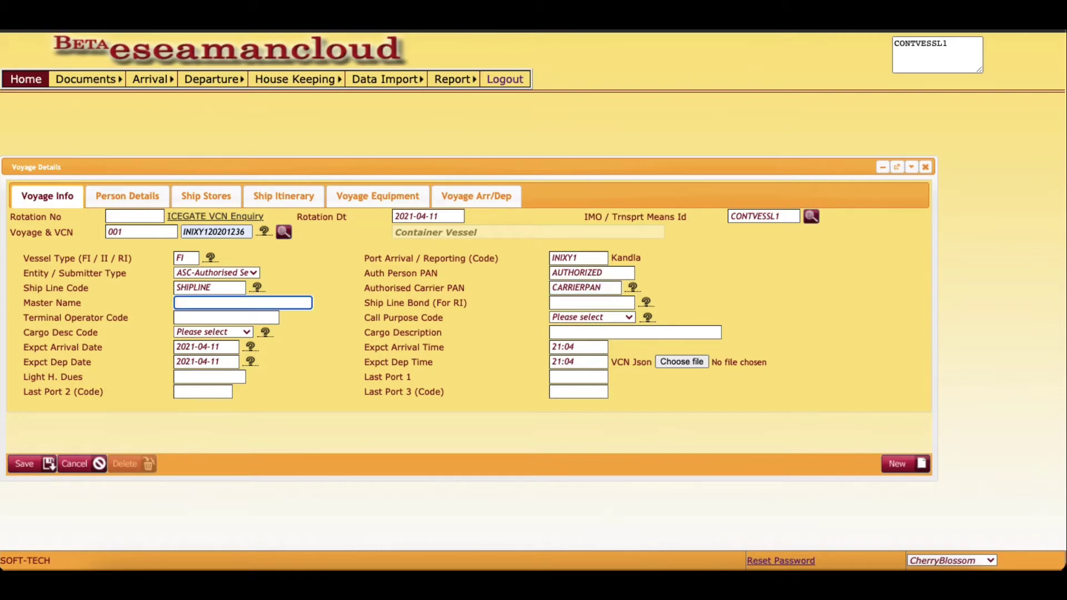
text(NAME OF MASTER)
key(Tab)
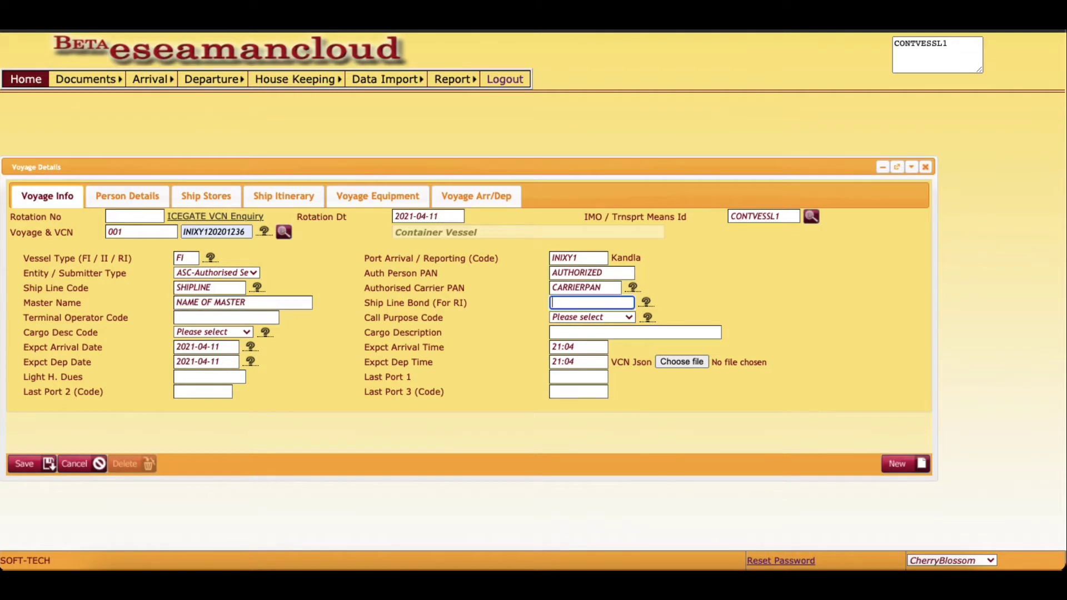
key(Tab)
key(shift+Tab)
key(shift+Tab)
key(End)
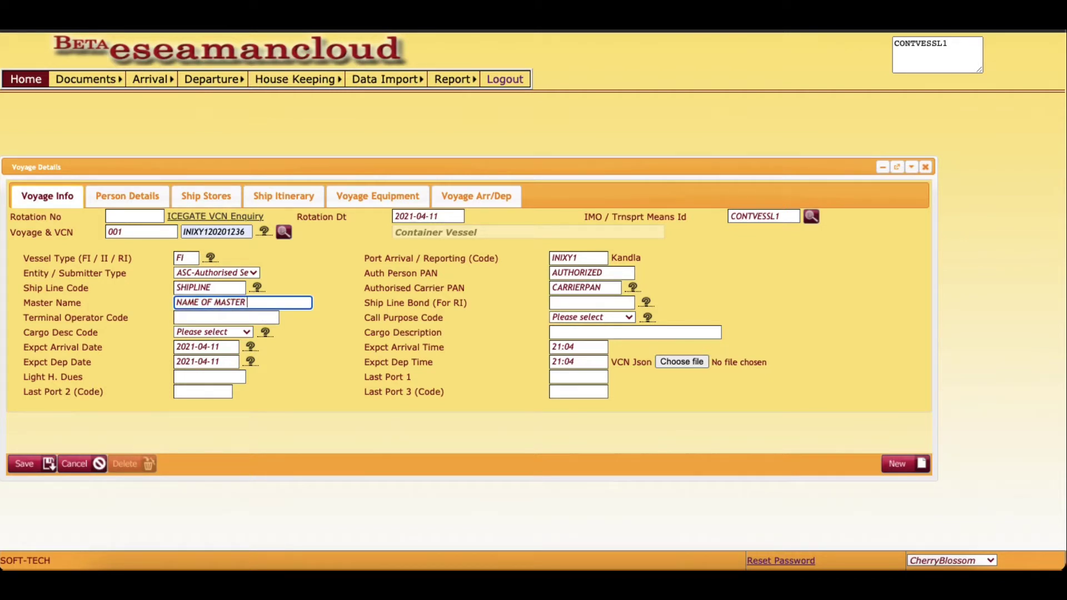
text(DUMMY)
key(Tab)
key(Tab)
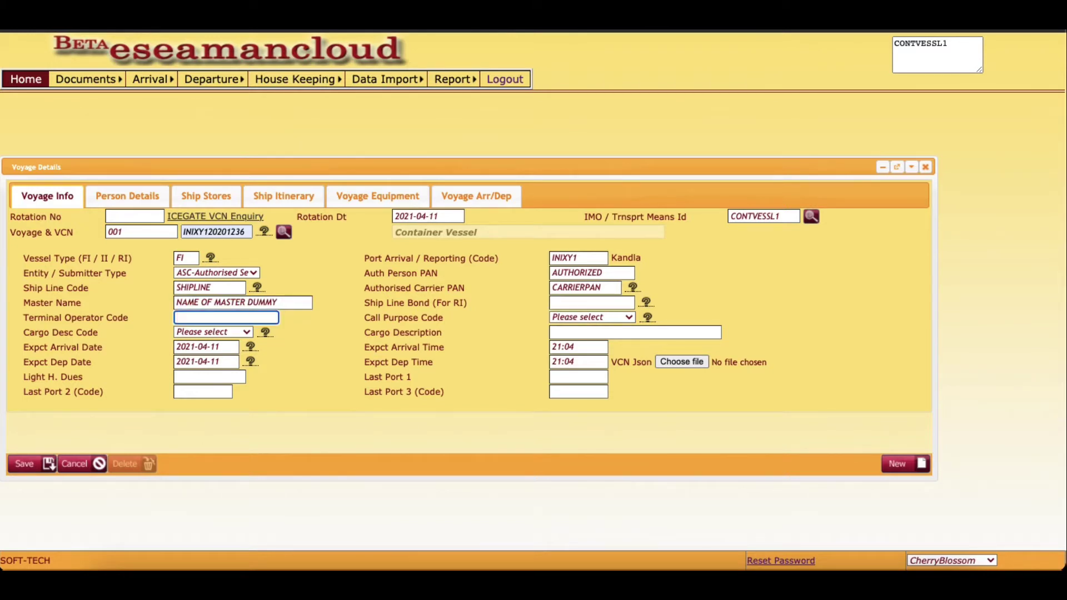
text(INIXY)
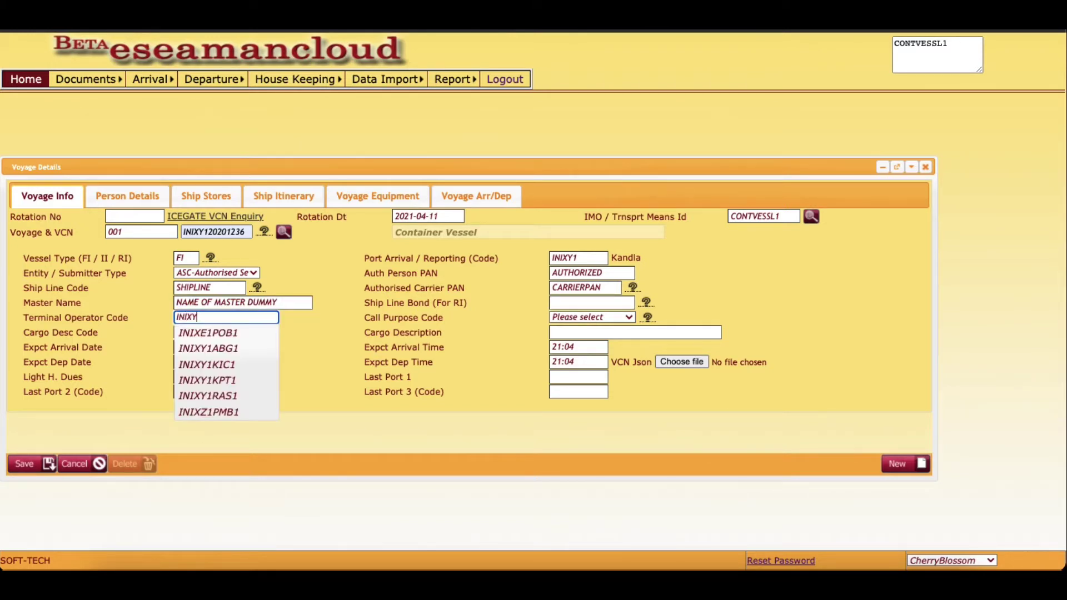
key(Down)
key(Return)
key(Tab)
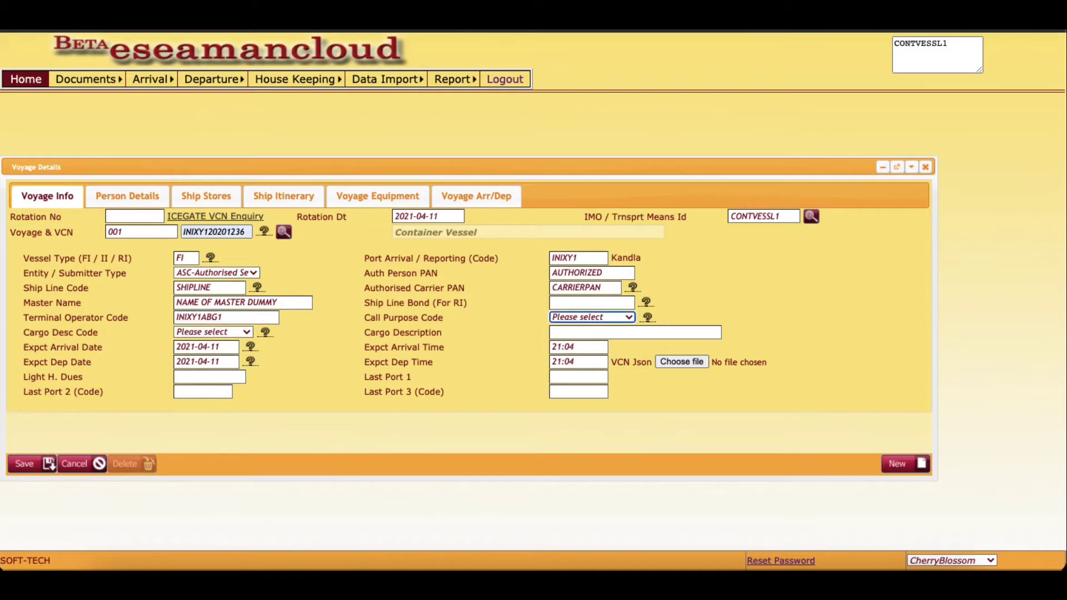
- Set call purpose 1-Cargo operations, cargo code 0-No cargo unit, 'DUMMY CARGO DESCRIPTION', light dues 0
click(618, 316)
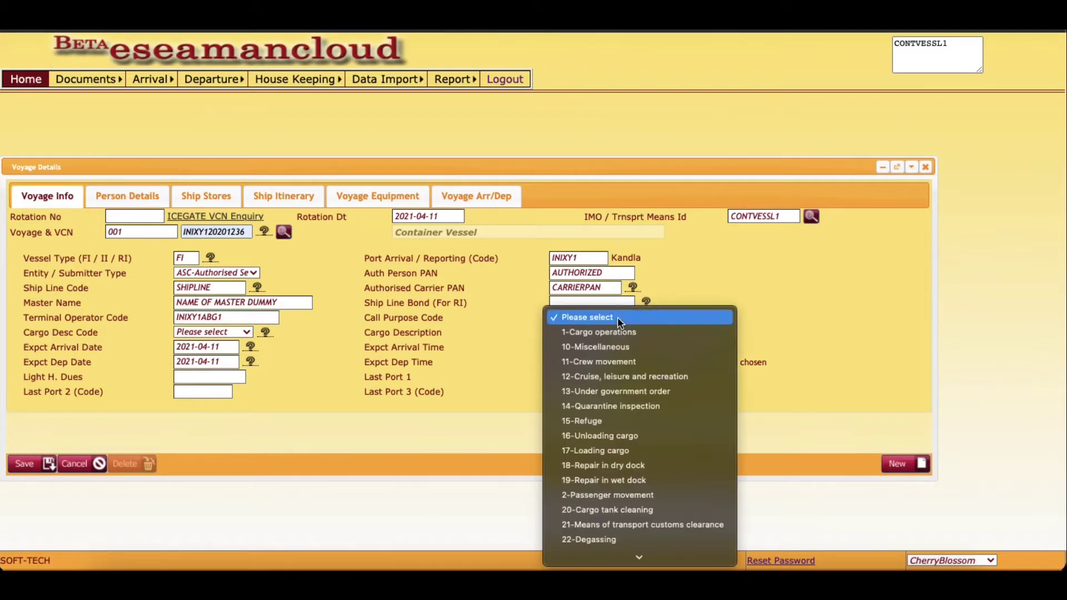
click(616, 332)
key(Tab)
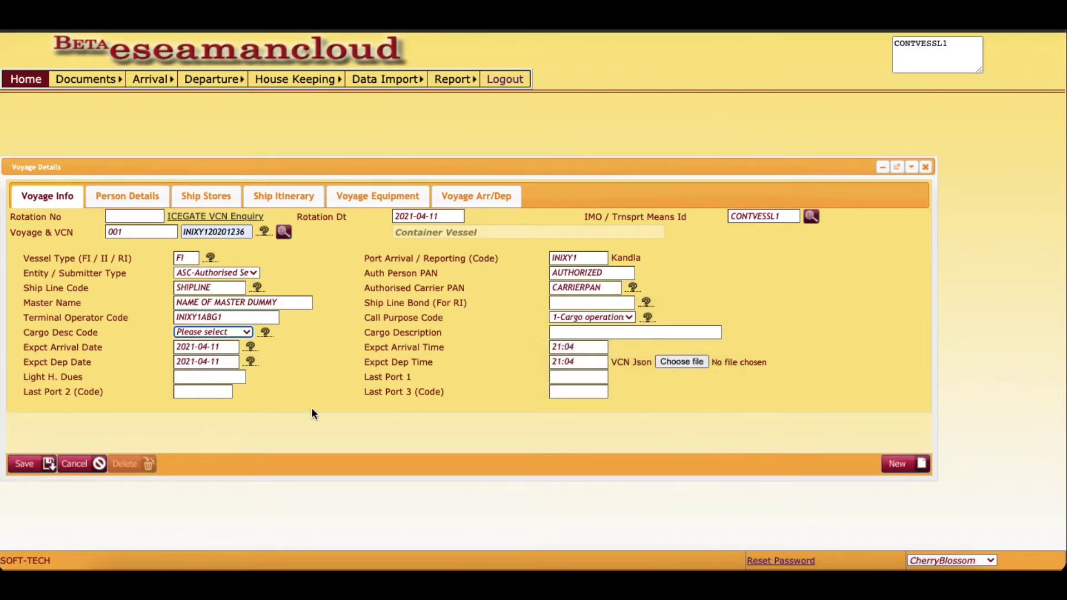
click(228, 335)
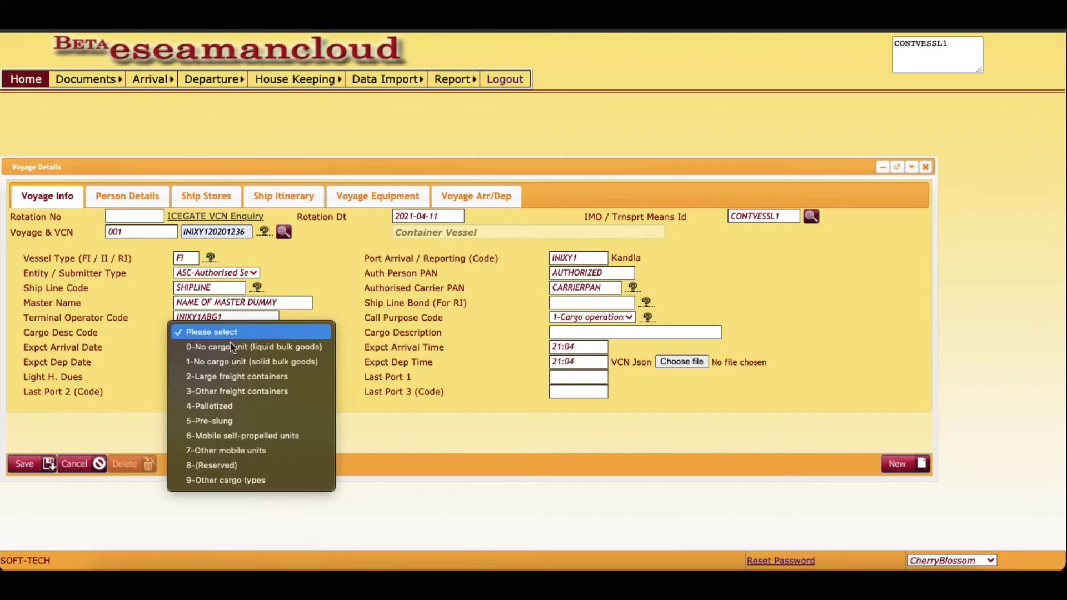
click(230, 346)
key(Tab)
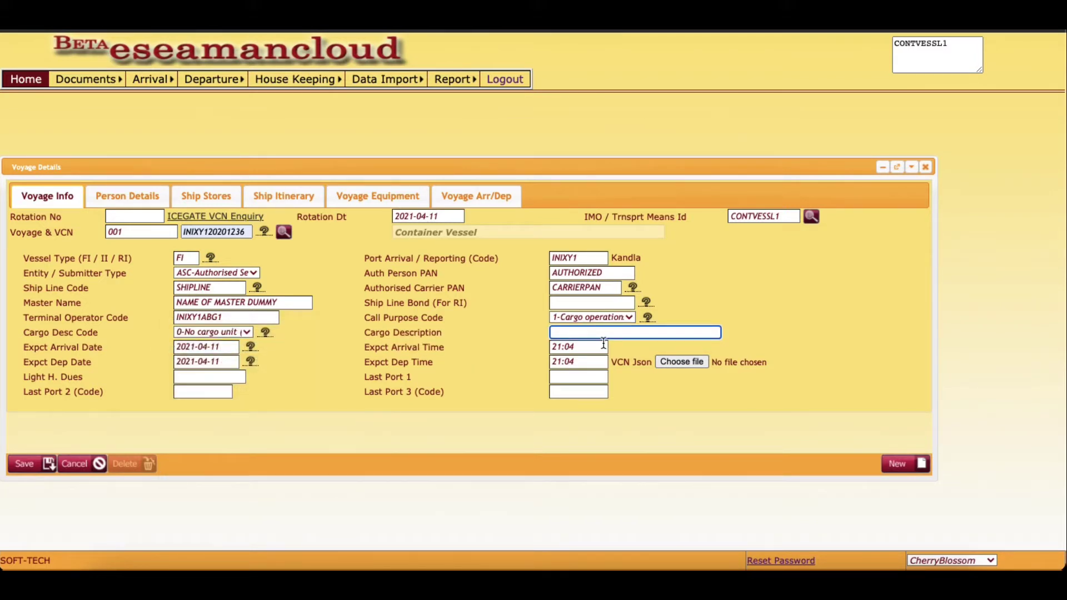
text(DUMMY CARGO DESC)
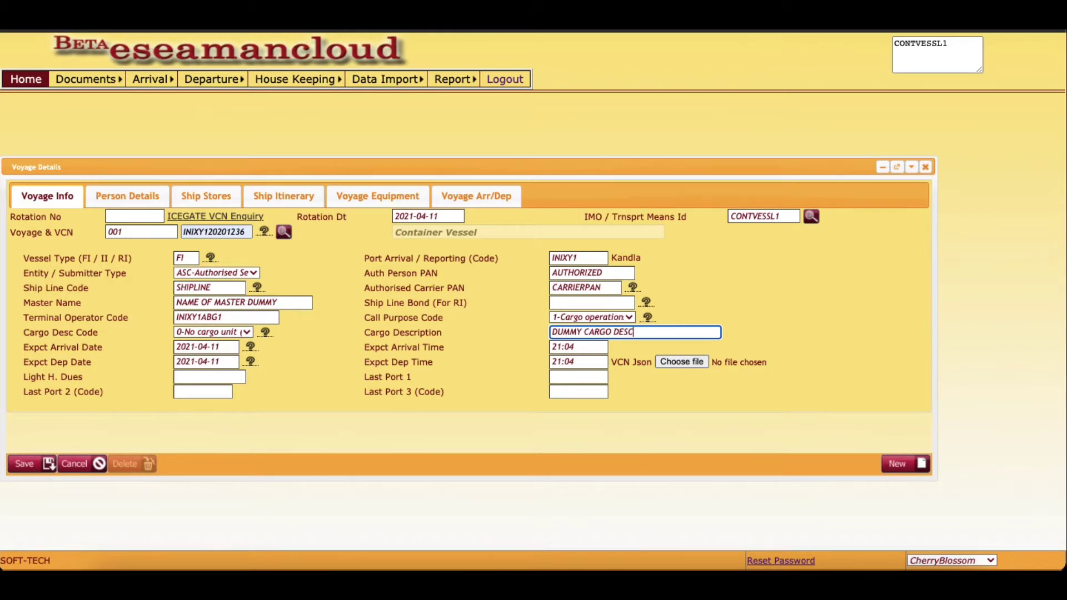
text(RIPTION)
key(Tab)
key(Tab)
key(Tab)
key(Tab)
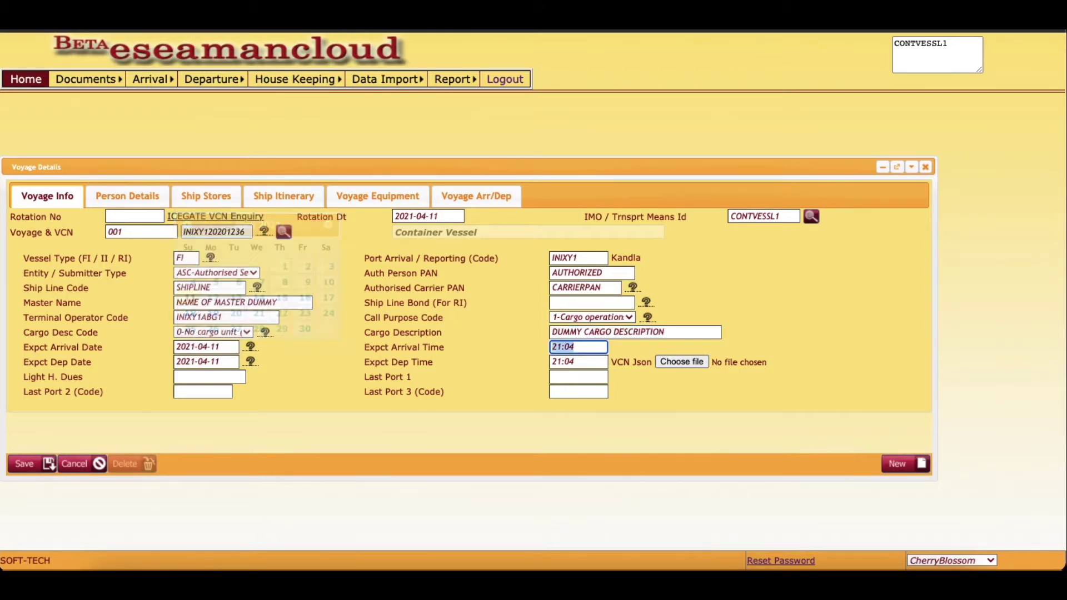
key(Tab)
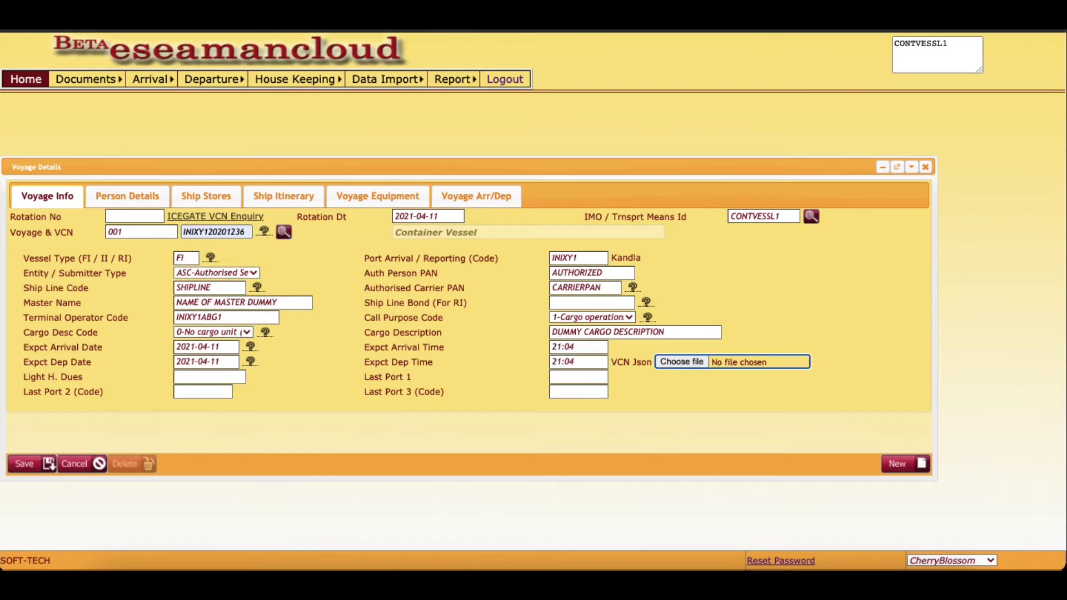
key(Tab)
text(0)
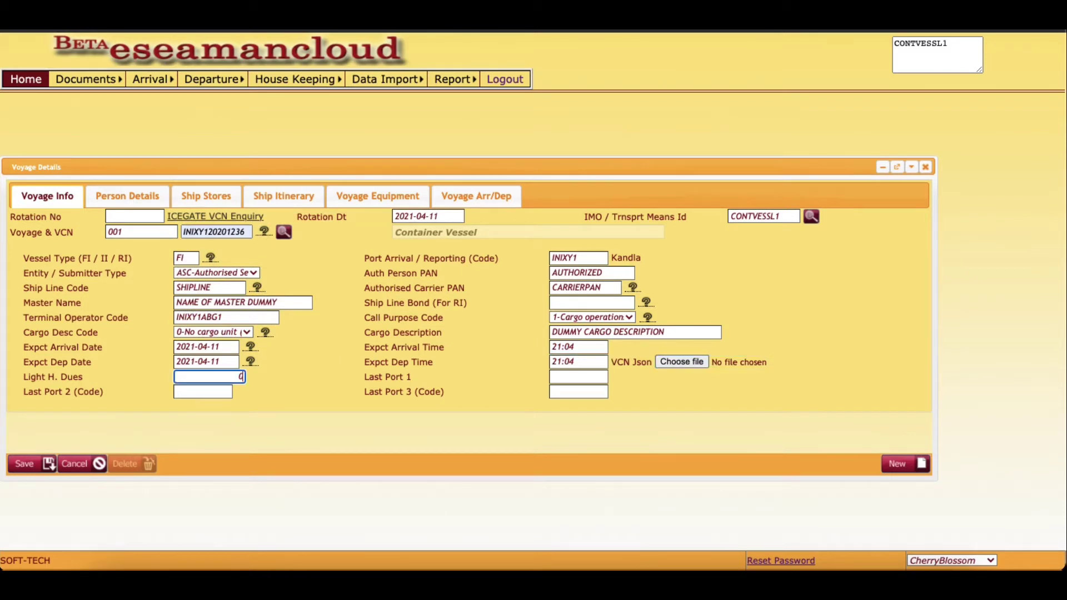
key(Tab)
key(Tab)
key(Tab)
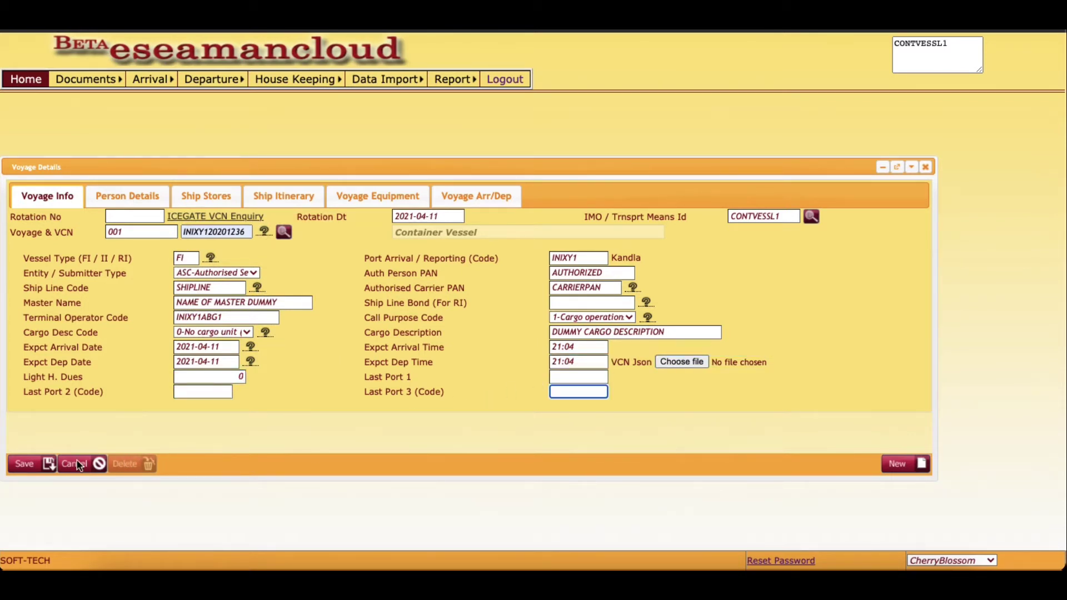
- Save the voyage details and copy voyage number 001 into the note box
click(30, 465)
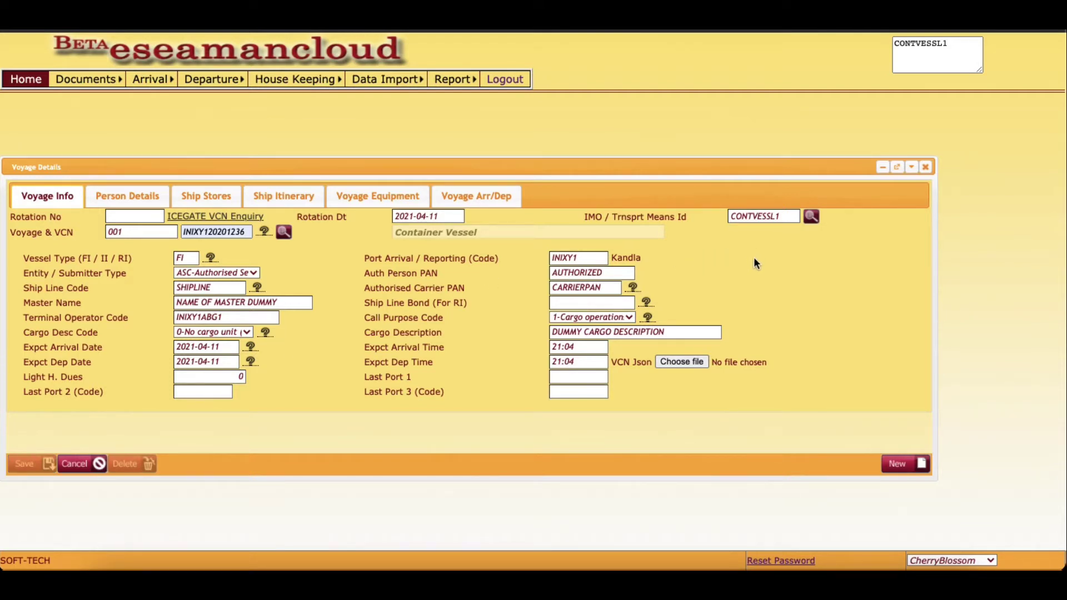
click(120, 232)
text(1)
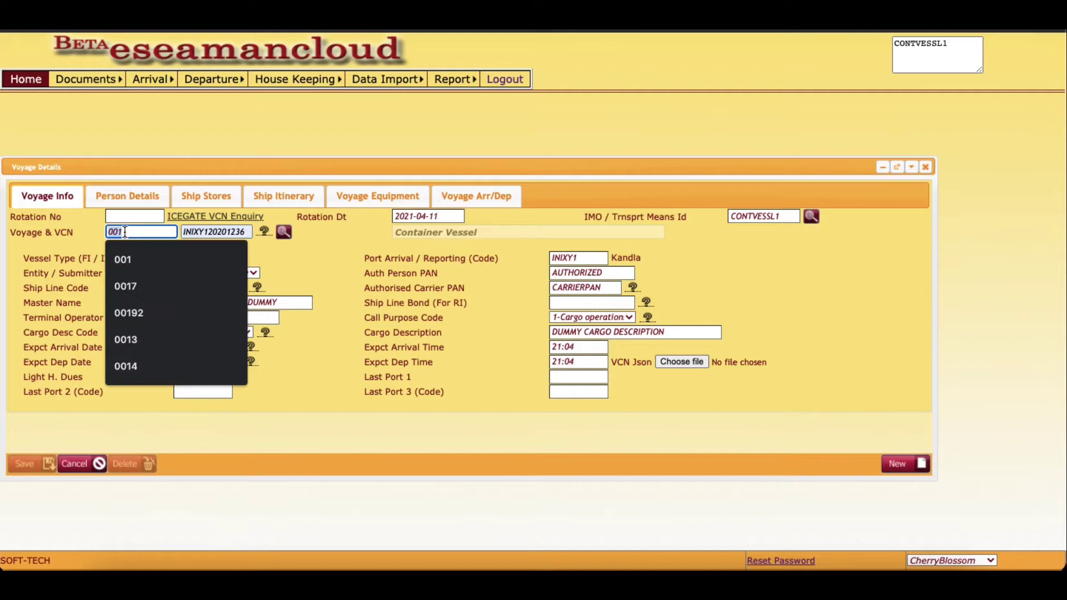
click(915, 64)
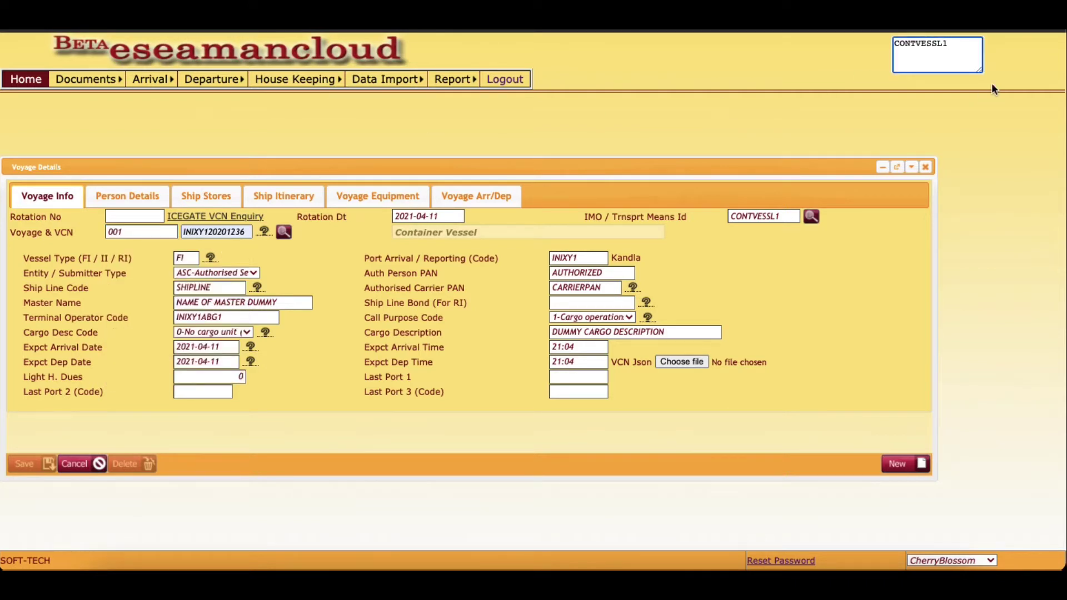
text(001)
- Open Cargo Arrival for vessel CONTVESSL1, voyage 001, discharge port INIXY1
click(926, 167)
click(151, 100)
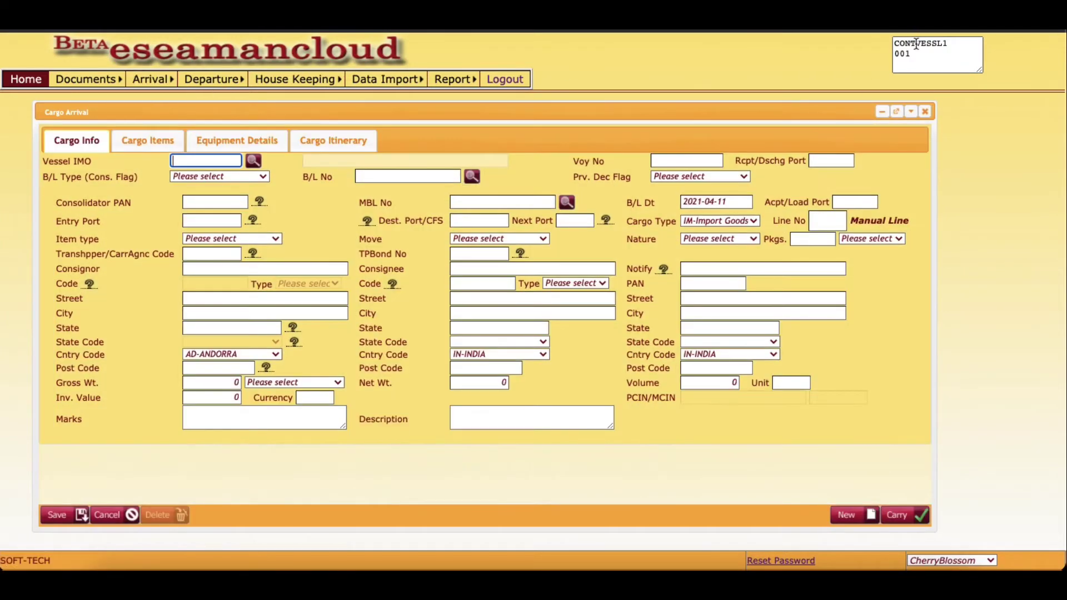
double_click(916, 45)
key(ctrl+c)
click(207, 161)
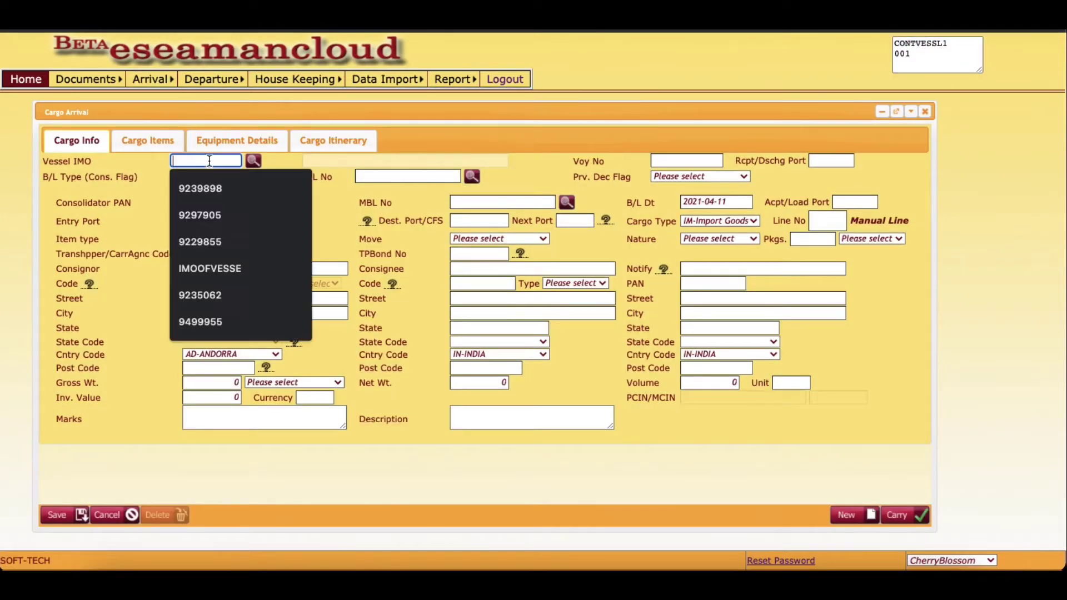
key(ctrl+v)
key(Tab)
text(001)
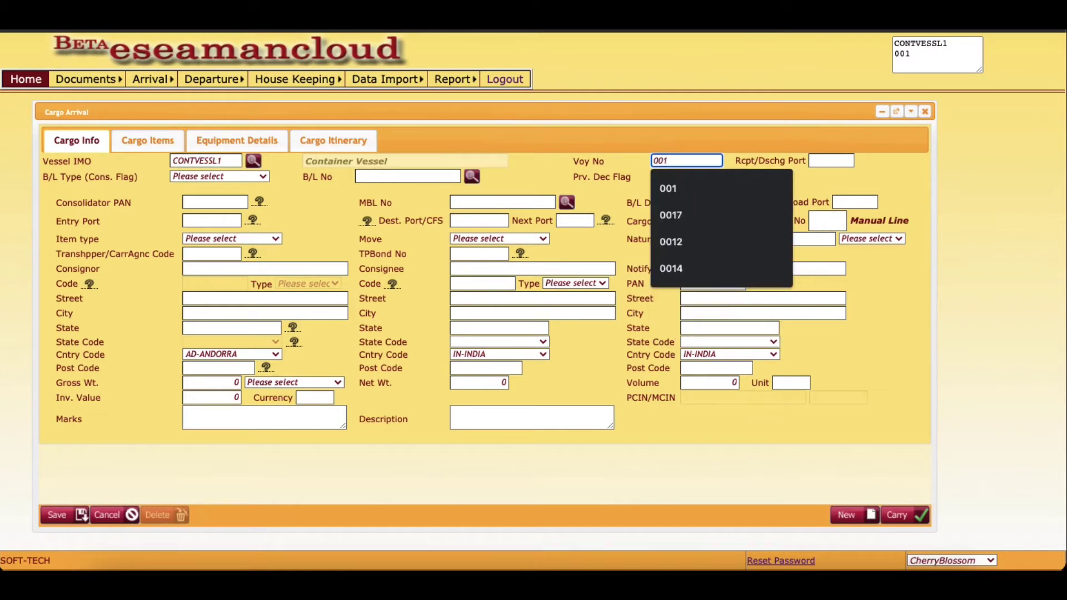
key(Tab)
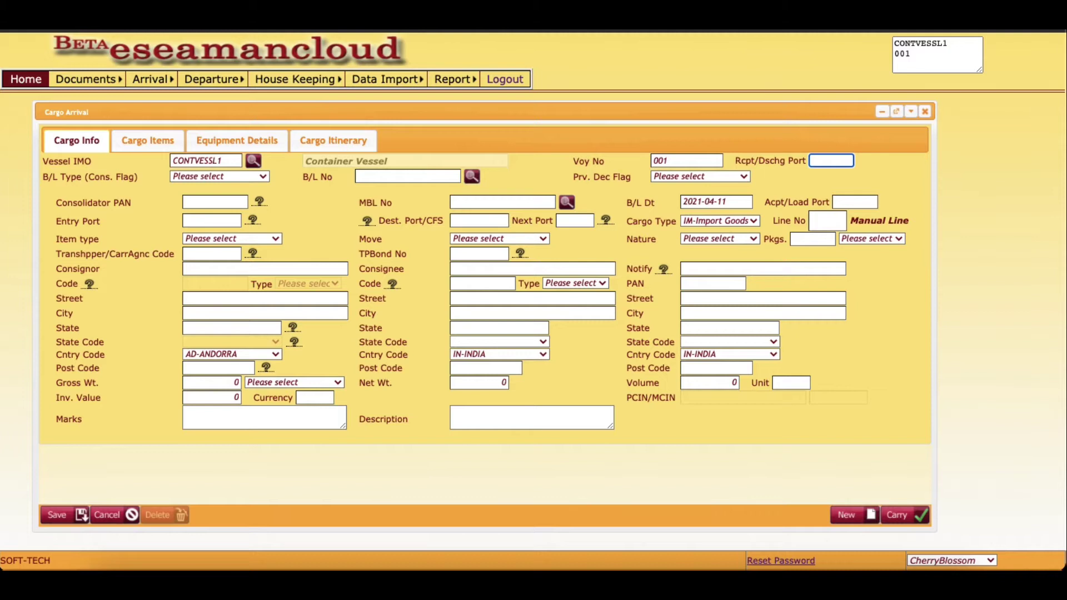
text(INXY1)
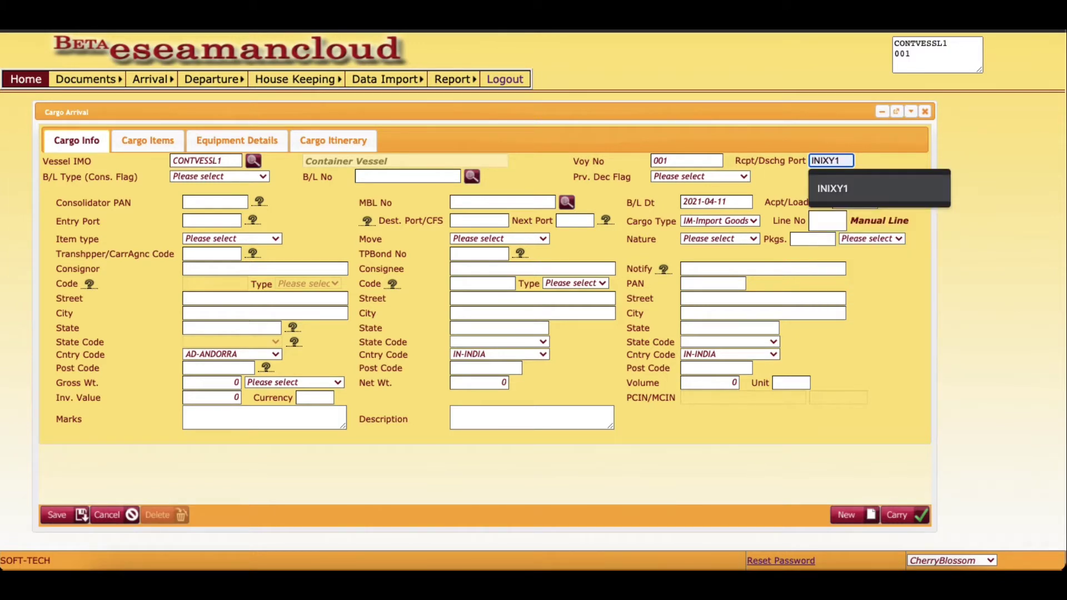
key(Tab)
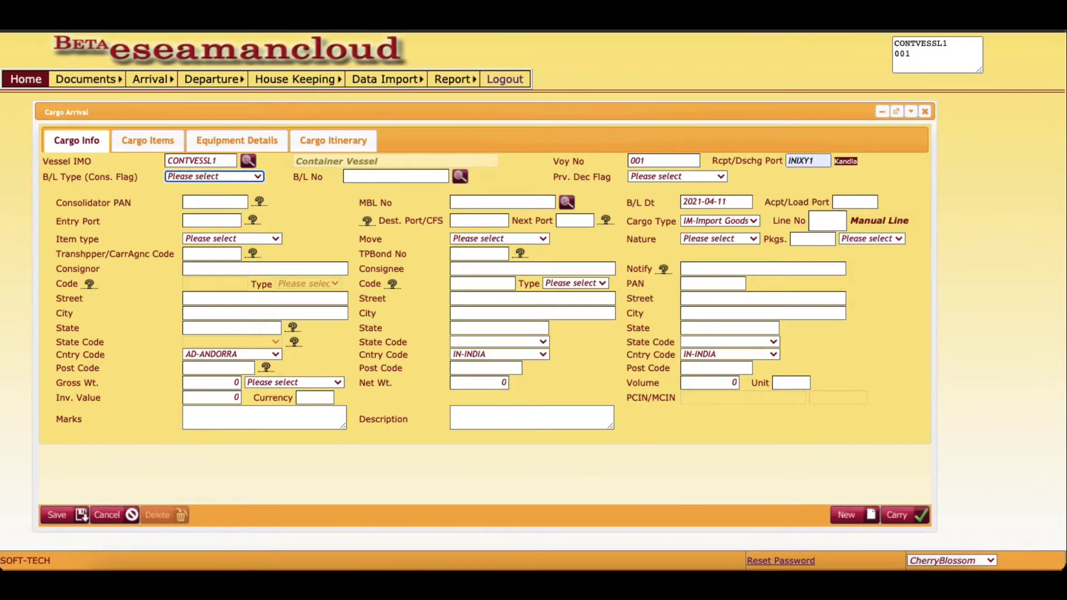
- Set B/L type S-Straight-BL, number BLNUMBER123, no previous declaration, consolidator PAN, load port LKCMB
click(228, 176)
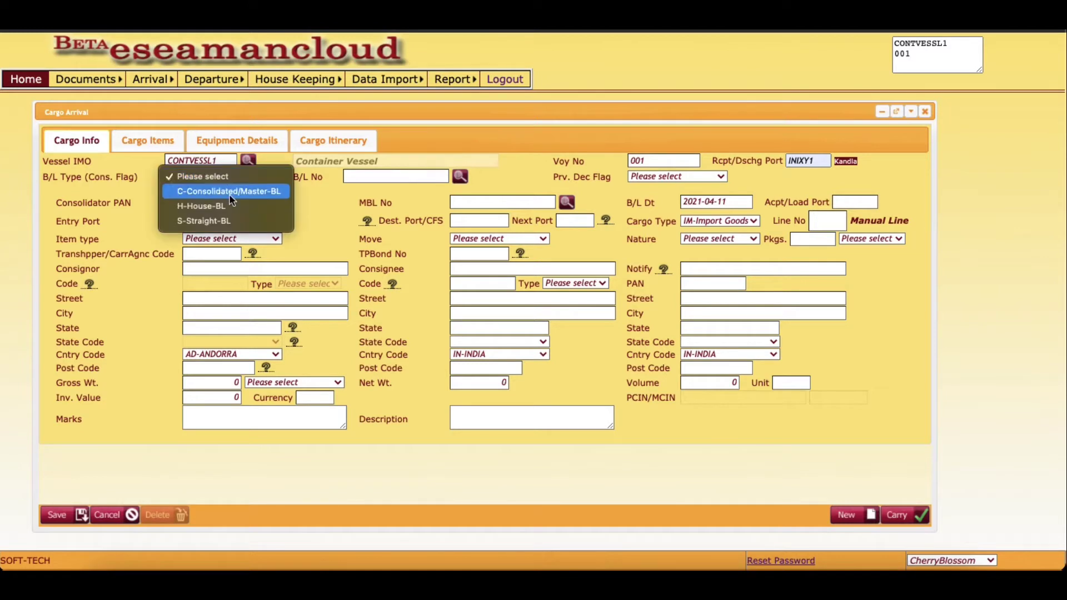
click(236, 222)
key(Tab)
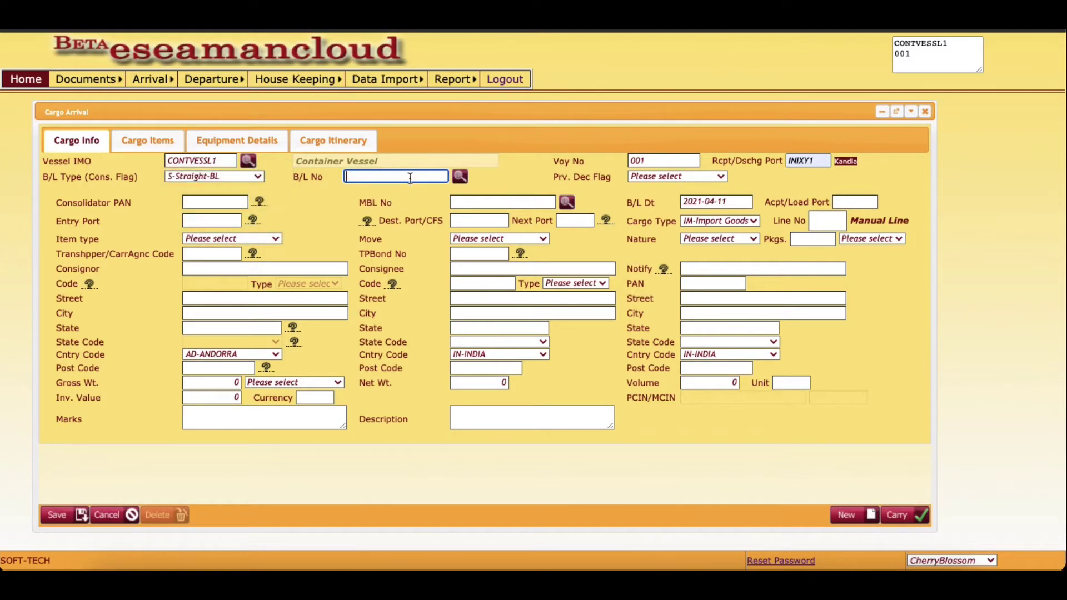
text(BL)
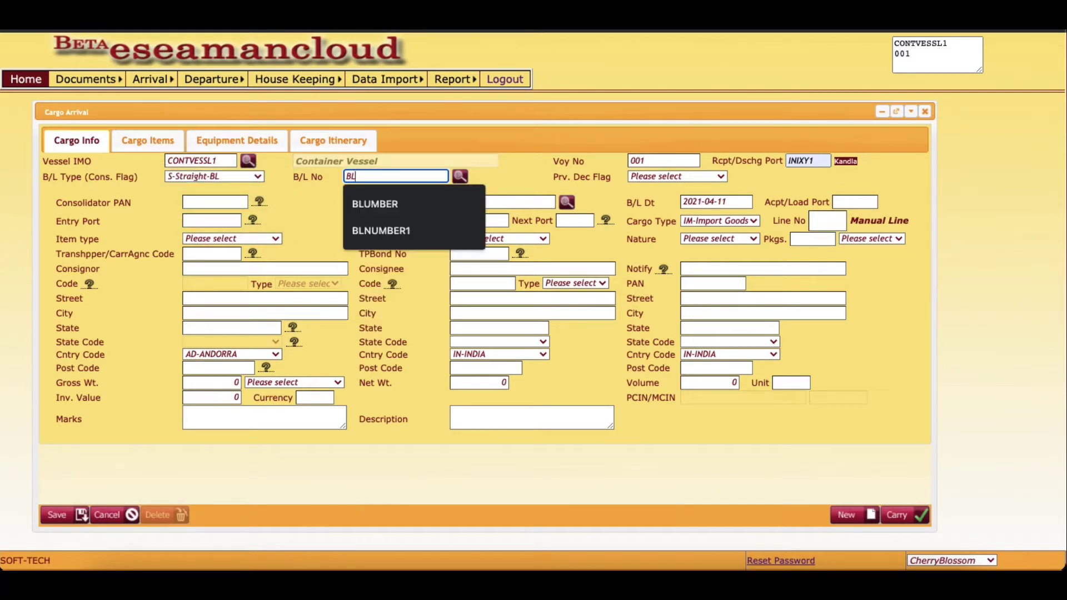
text(NUMBER)
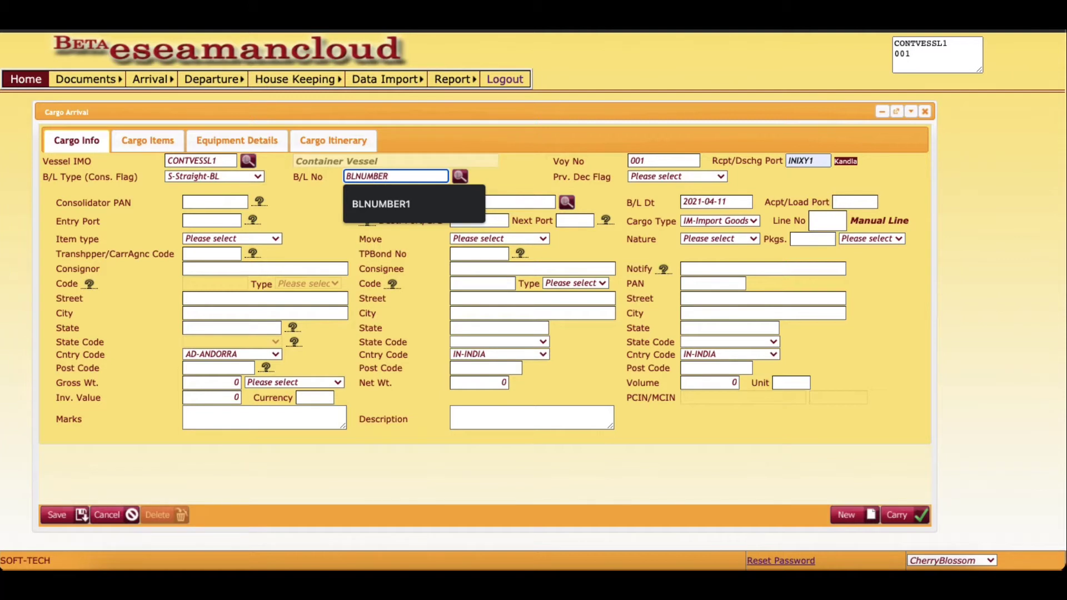
text(123)
key(Tab)
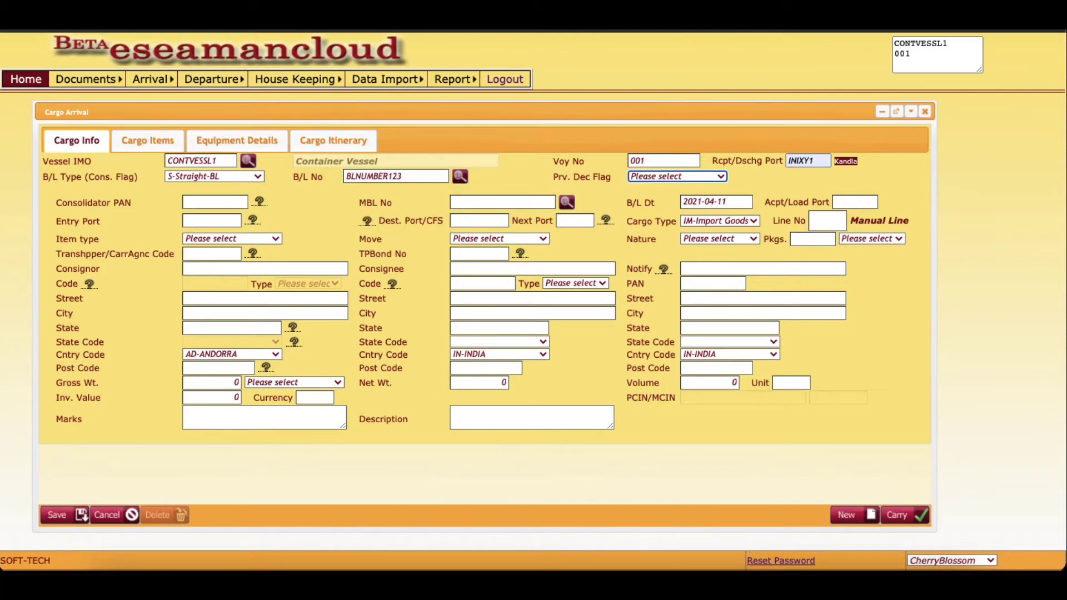
key(n)
key(Tab)
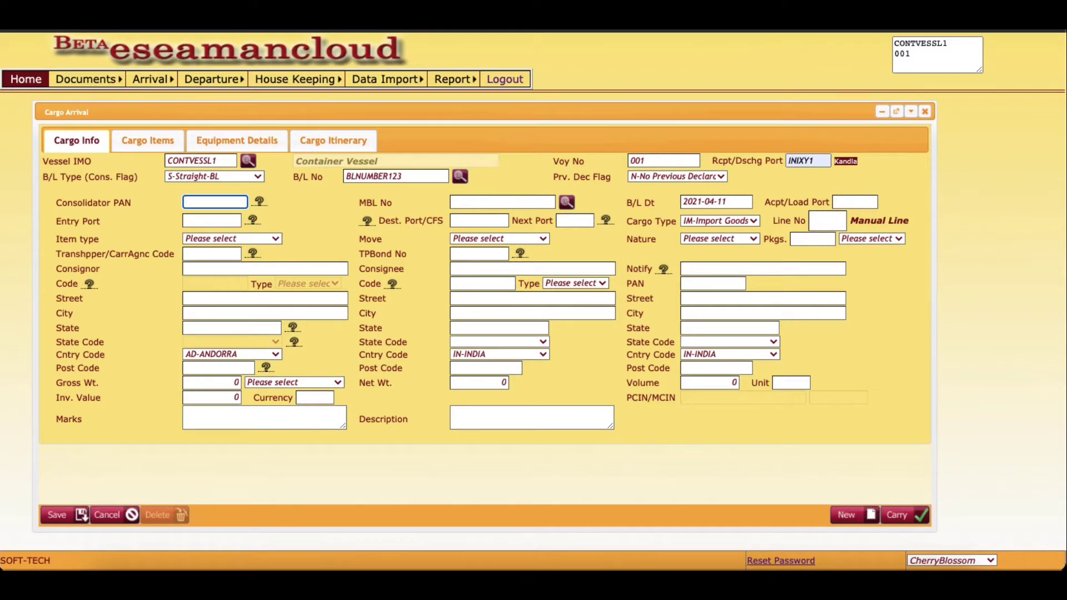
text(CONSOLIDA)
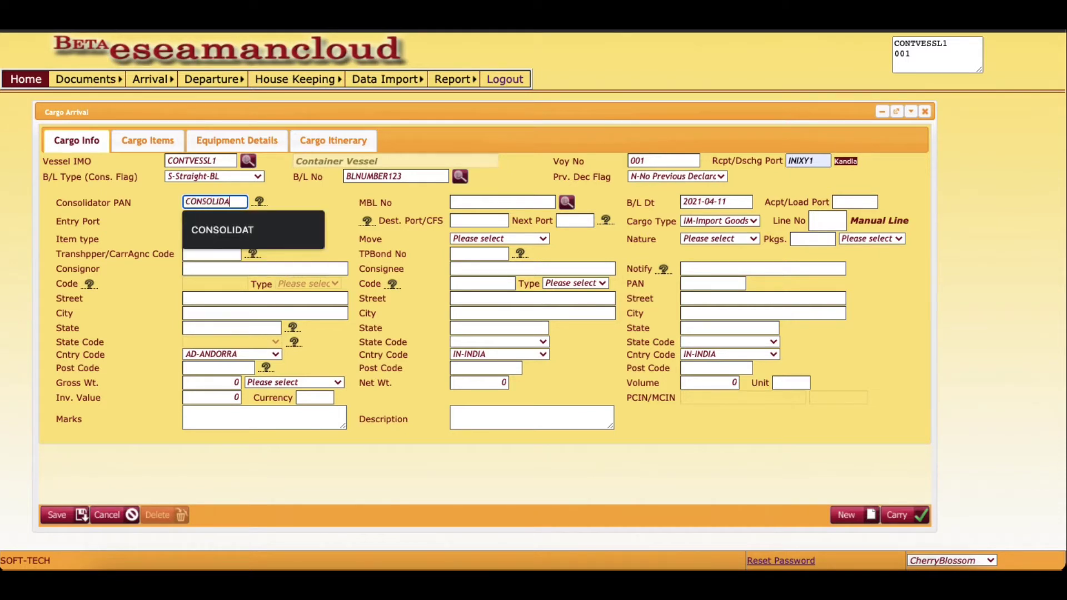
text(T)
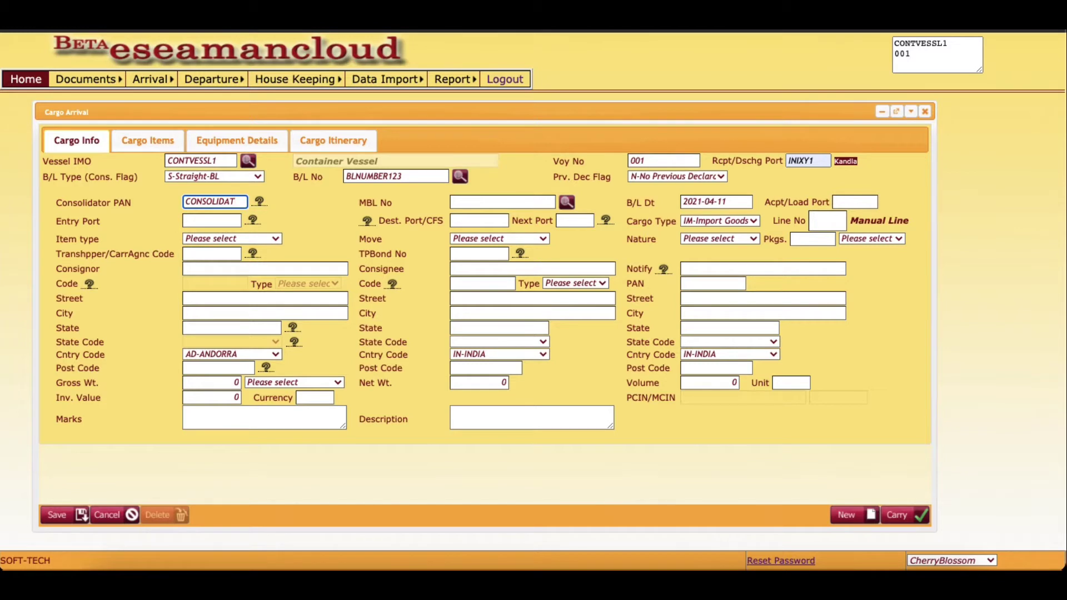
key(Tab)
key(Tab)
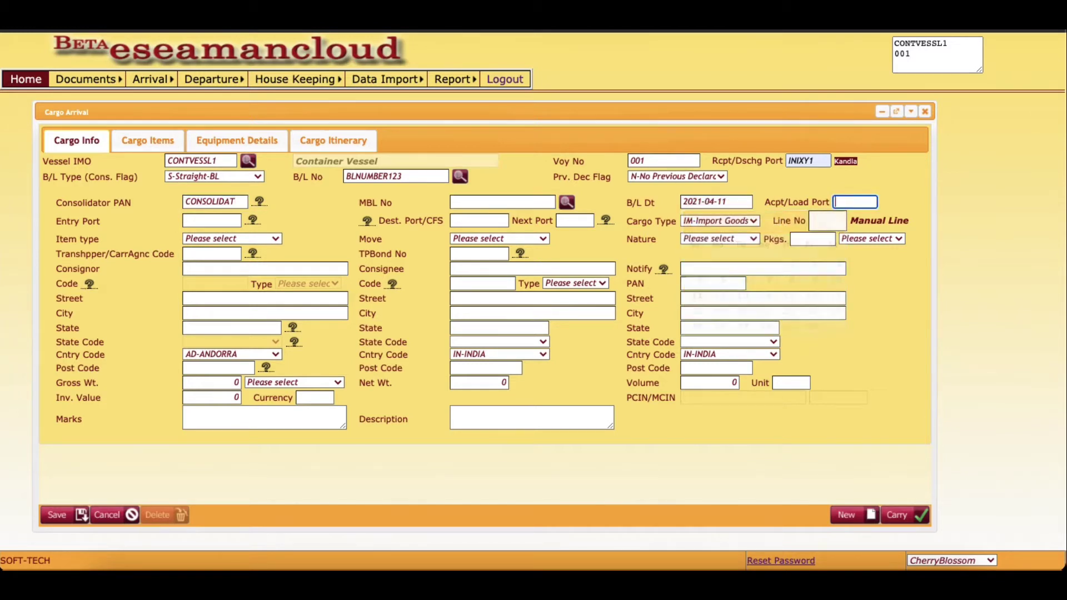
text(LKCMB)
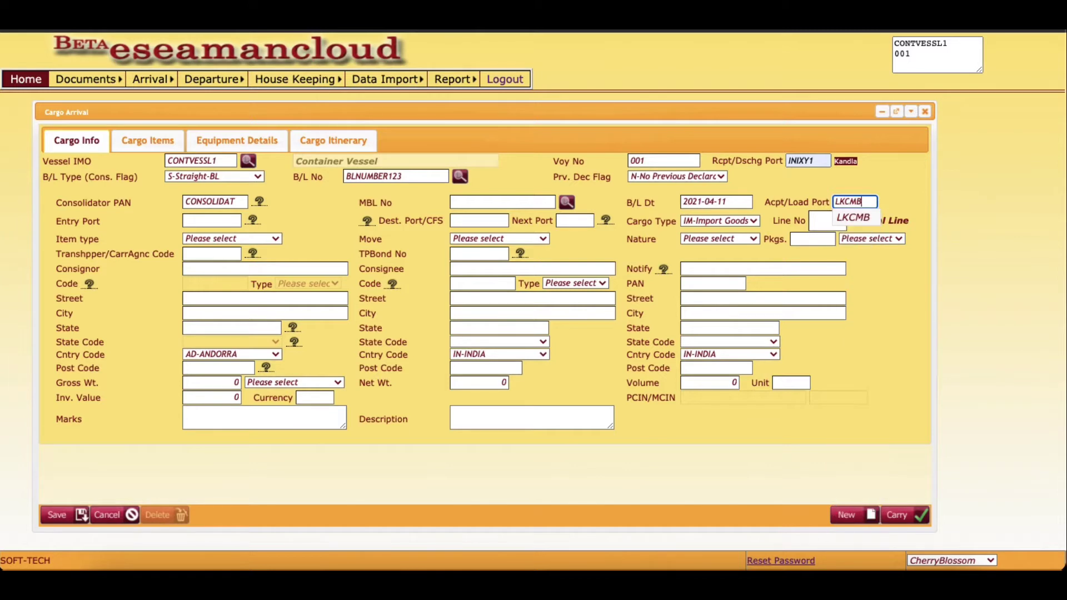
key(Return)
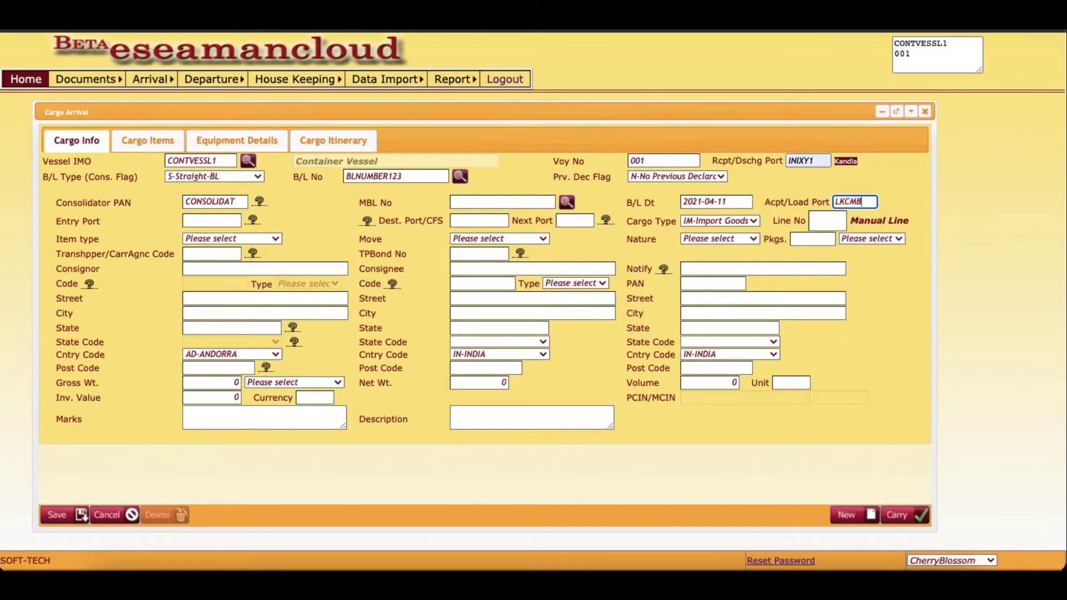
- Set entry port and next port to INIXY1 and line number 1
key(Tab)
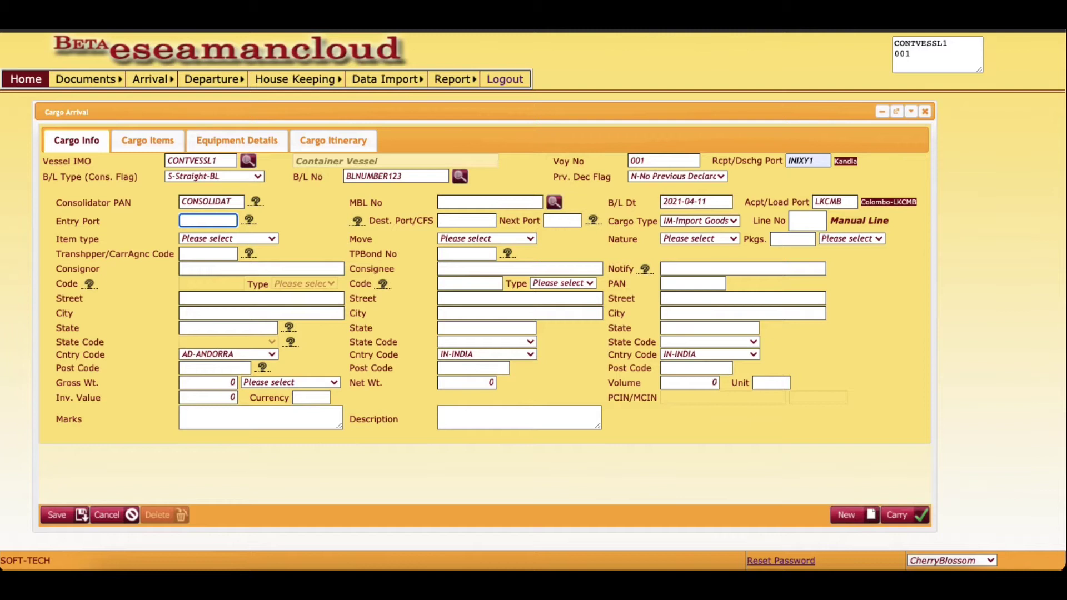
text(INIXY)
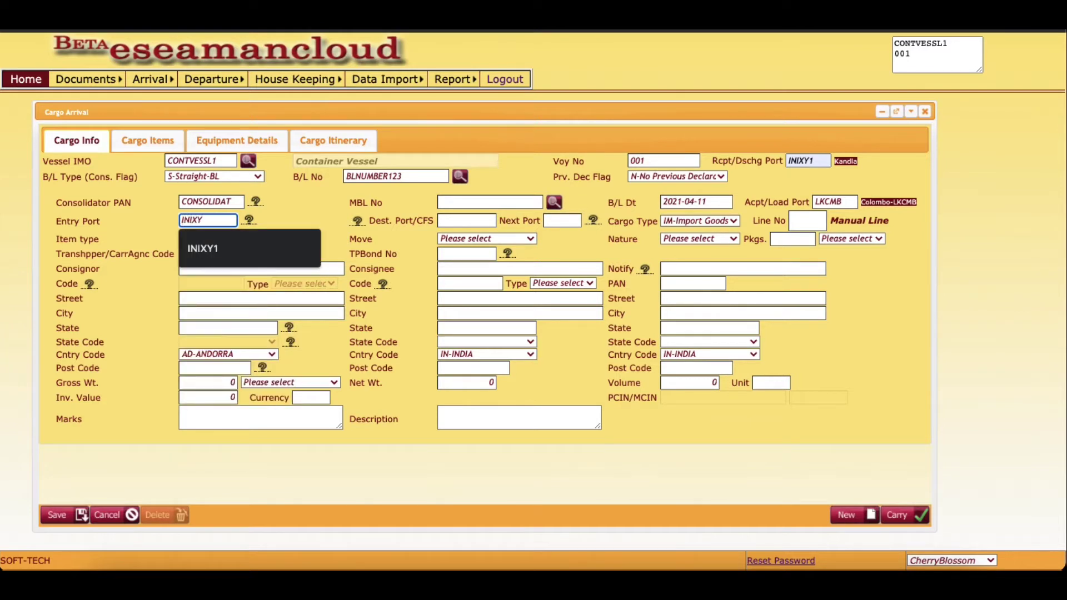
key(Return)
key(Tab)
key(Tab)
text(INIX)
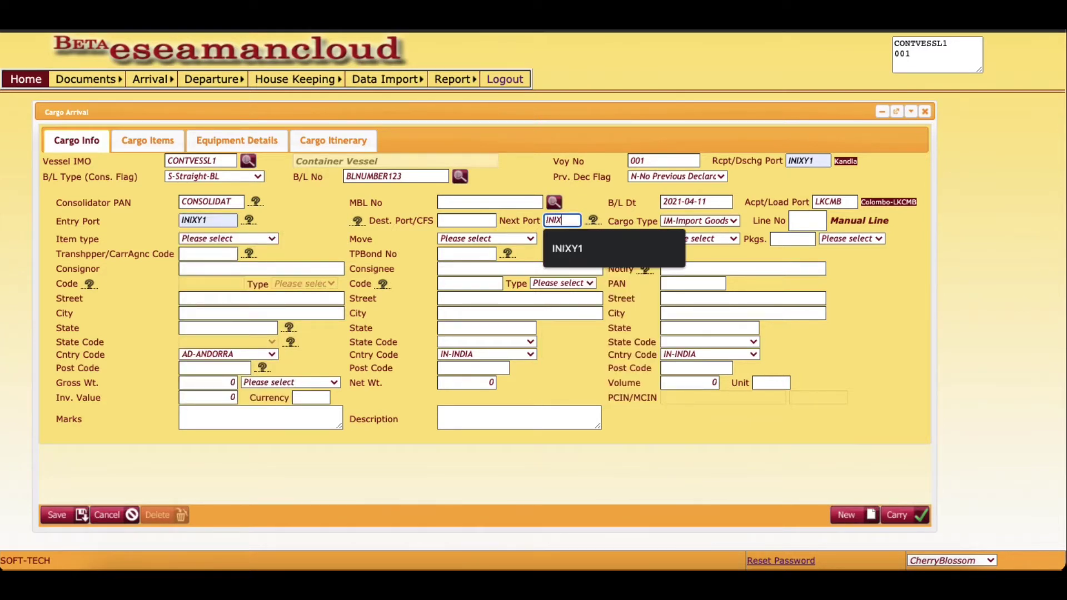
key(Down)
key(Return)
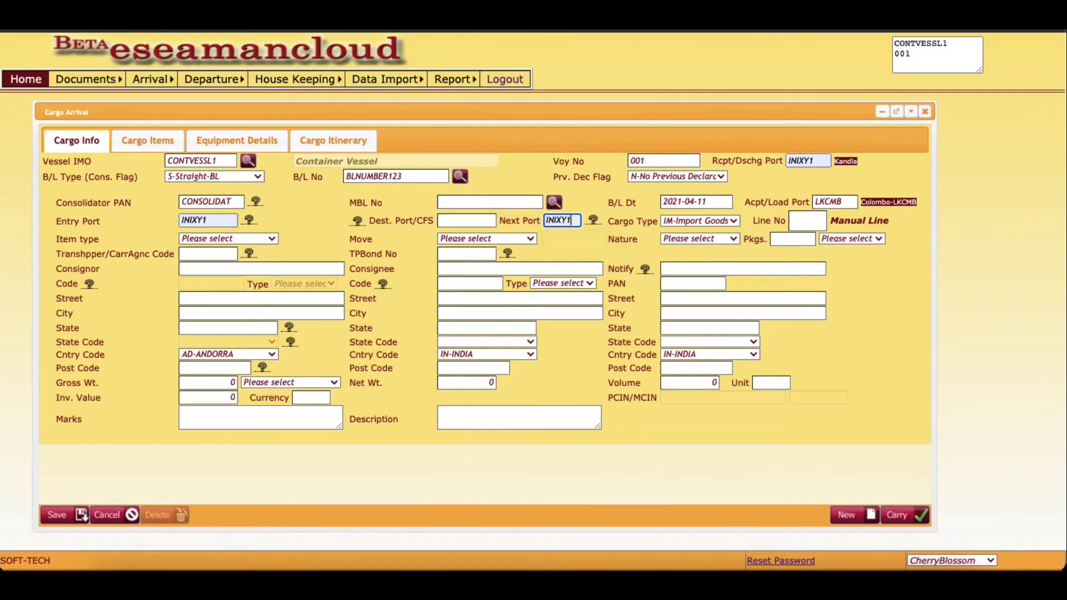
key(Tab)
key(Tab)
text(1)
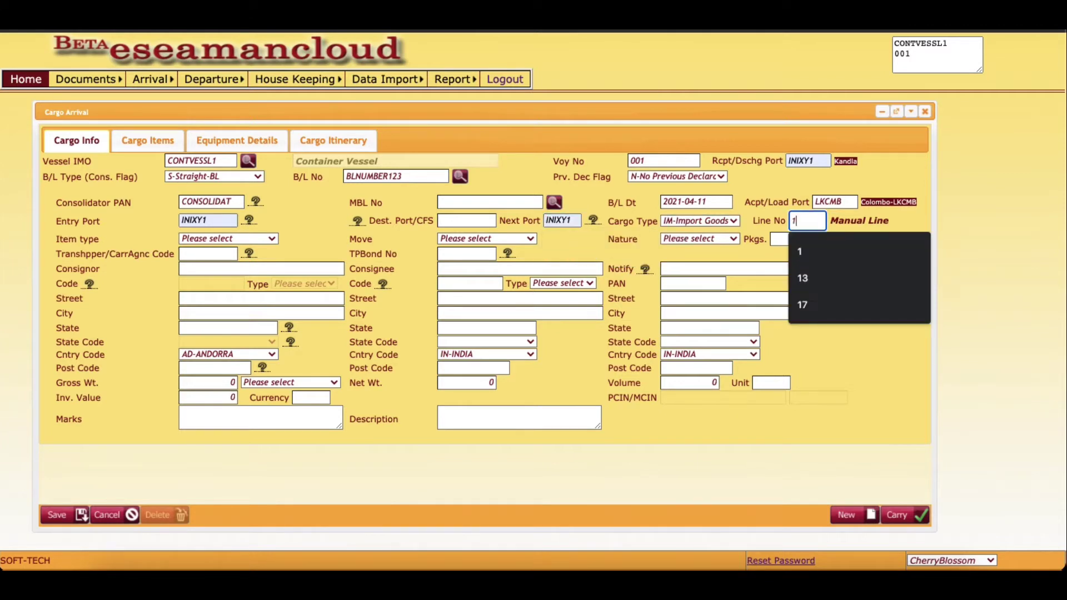
key(Tab)
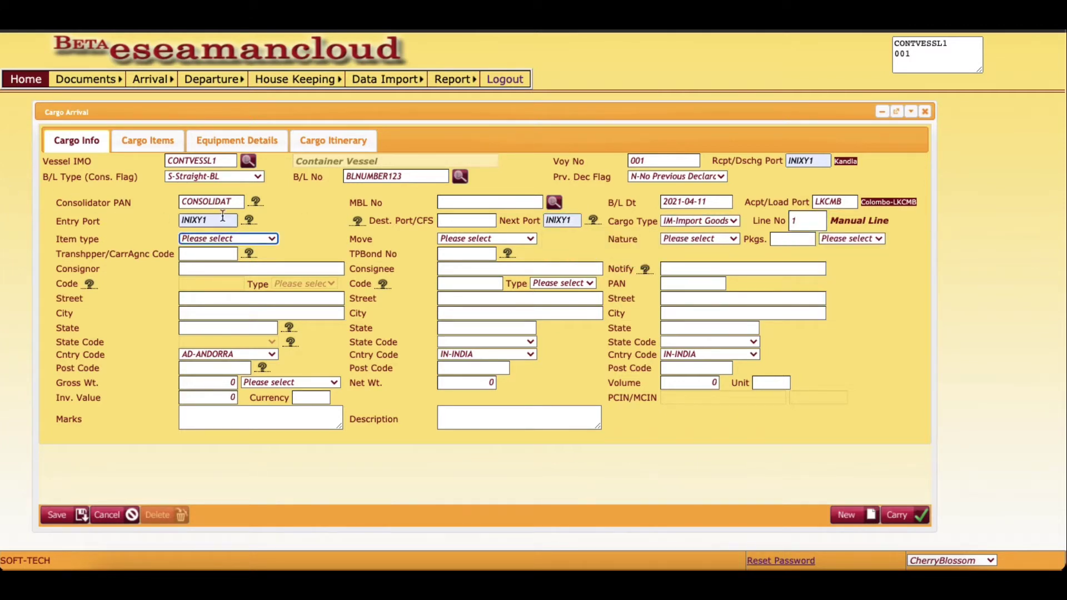
- Choose Other Cargo, movement TI-Domestic Transhipment and destination INIXY1CWC1
click(219, 237)
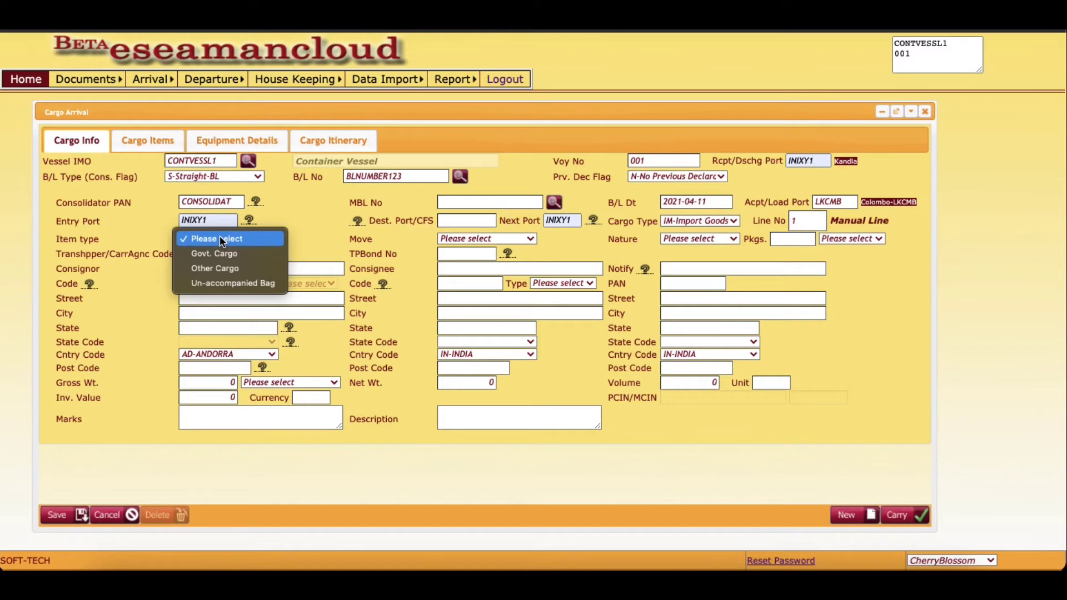
click(242, 267)
click(519, 238)
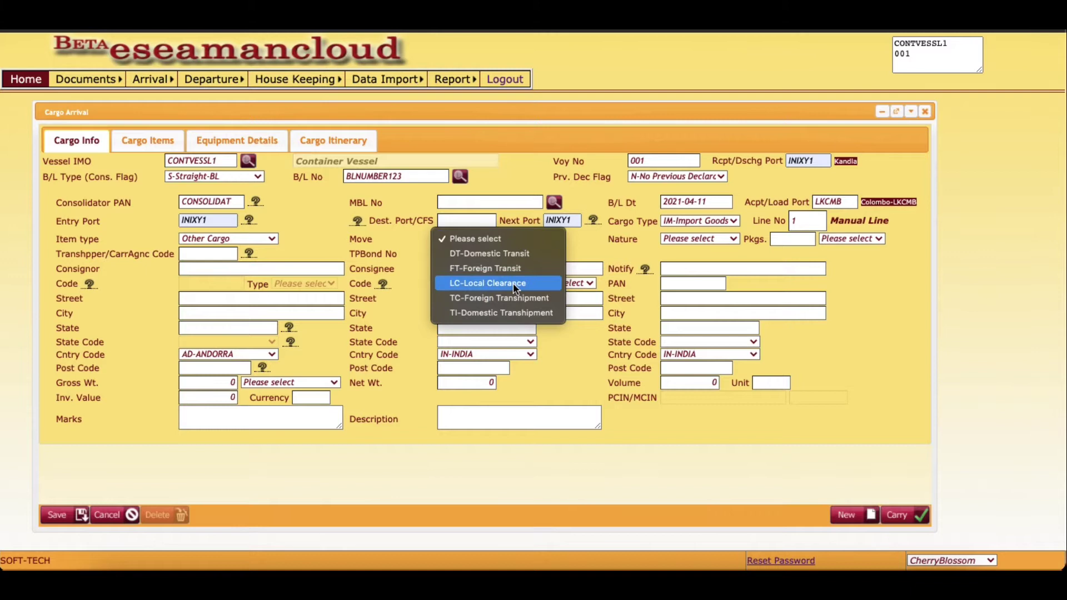
click(509, 311)
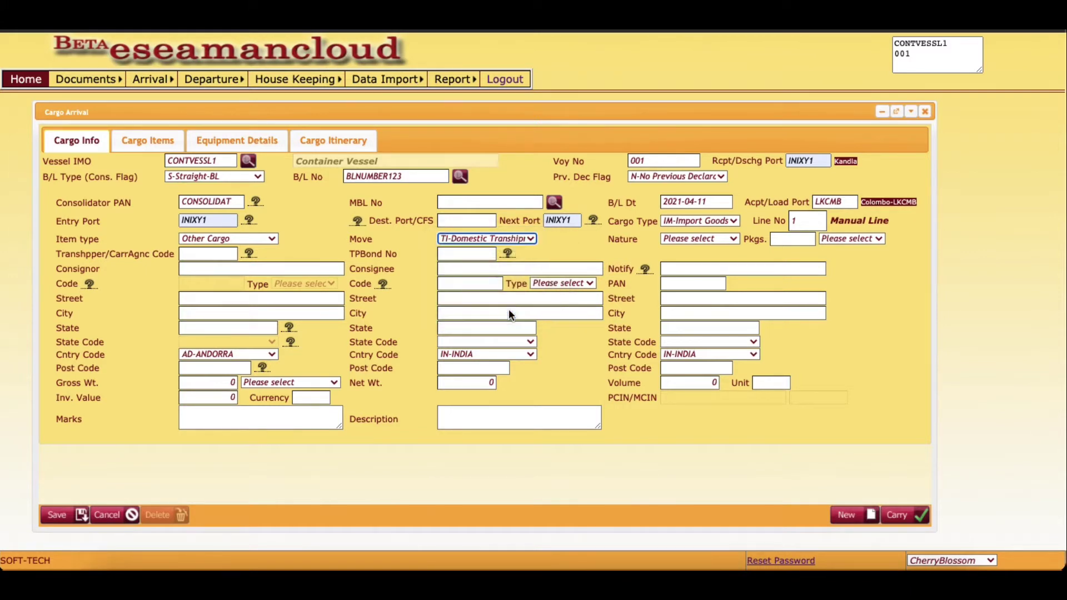
click(466, 220)
text(INIXY)
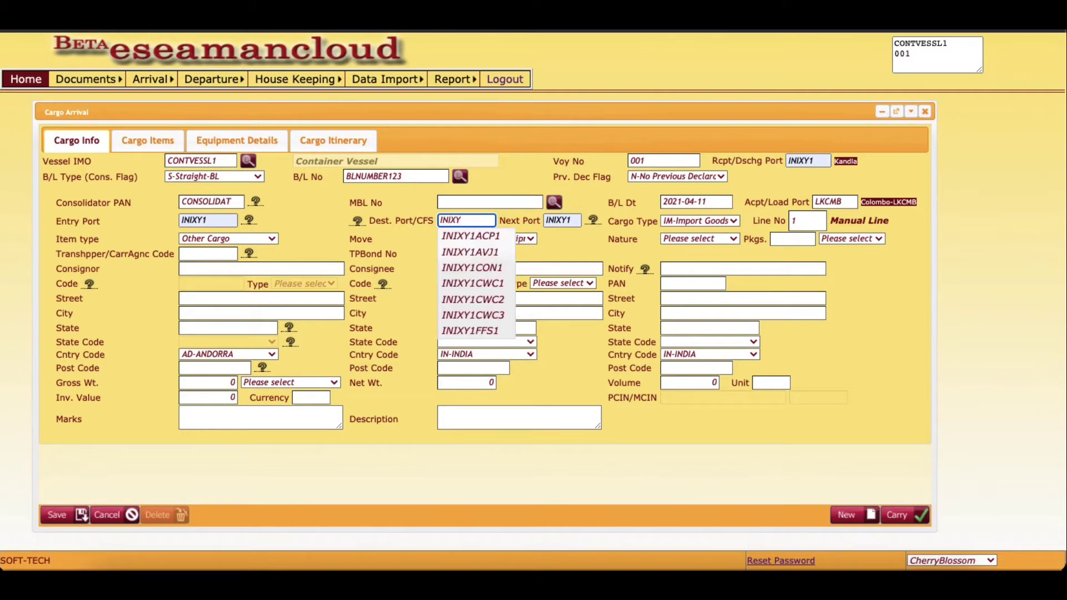
key(Down)
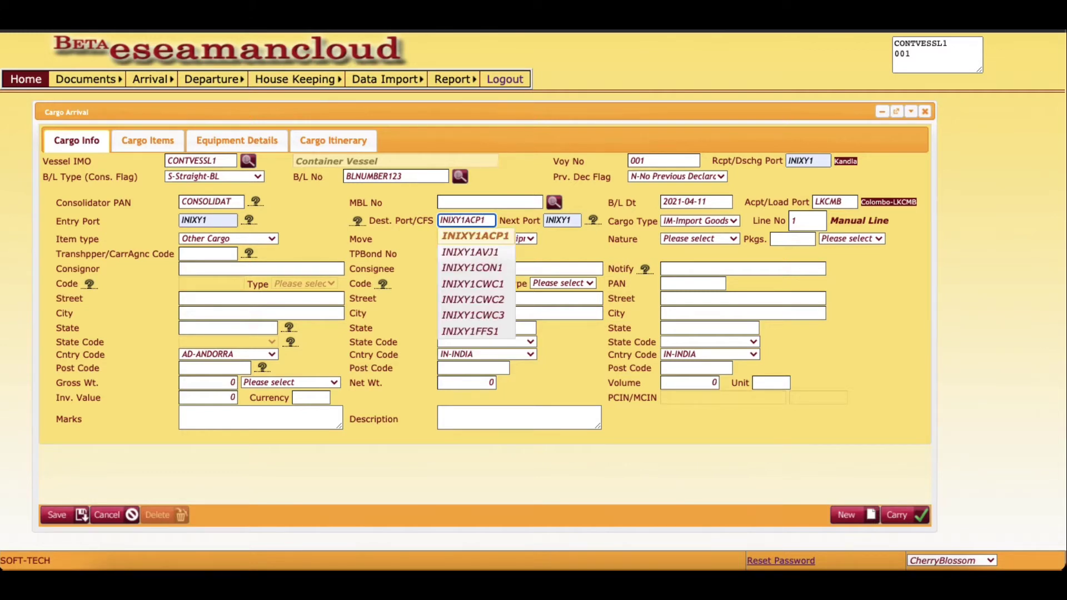
key(Down)
key(Down)
key(Down)
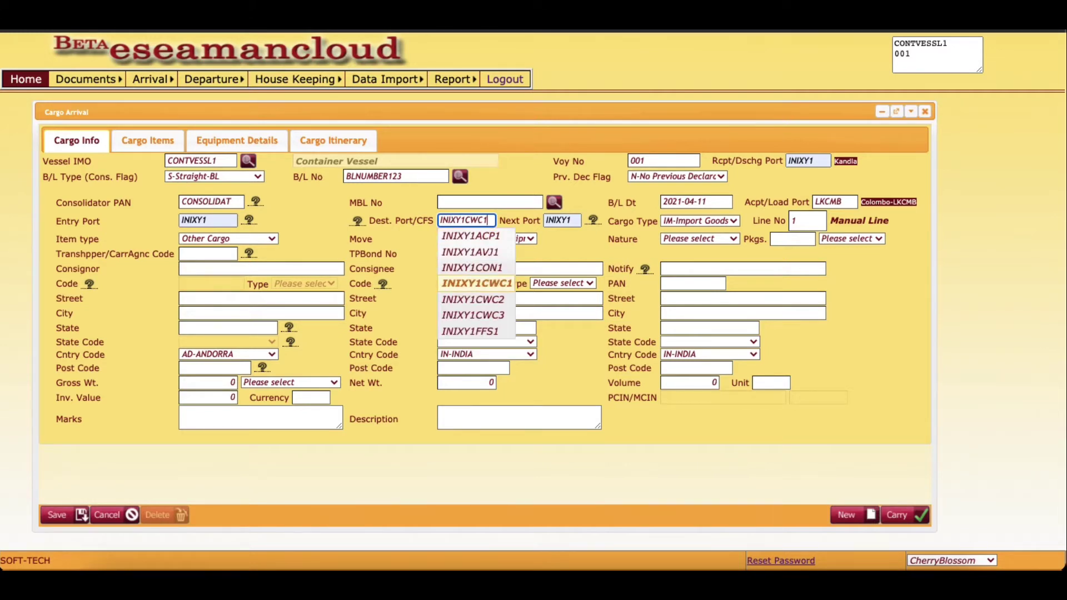
key(Return)
key(Tab)
key(Tab)
key(Tab)
key(Tab)
key(Tab)
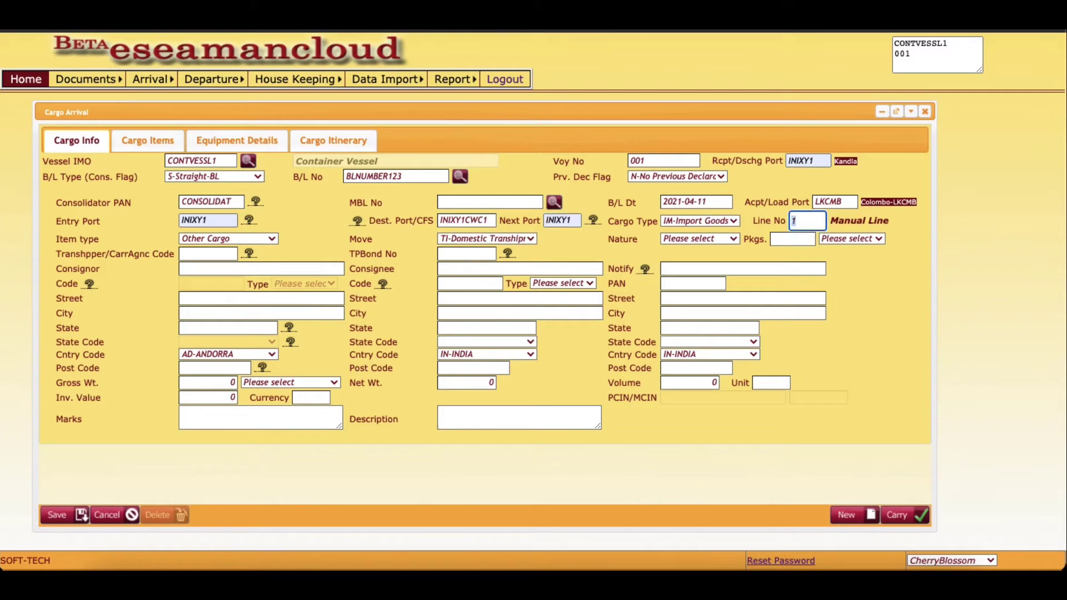
key(Tab)
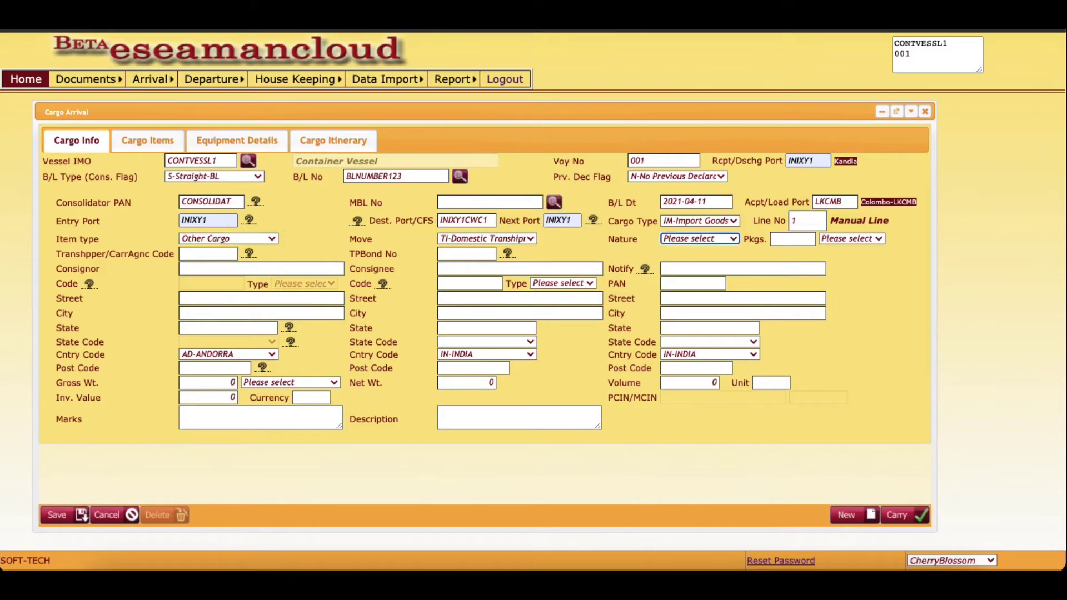
- Set cargo nature C-Containerized with 1 package of unit CONTAINER-CON
click(691, 239)
click(697, 255)
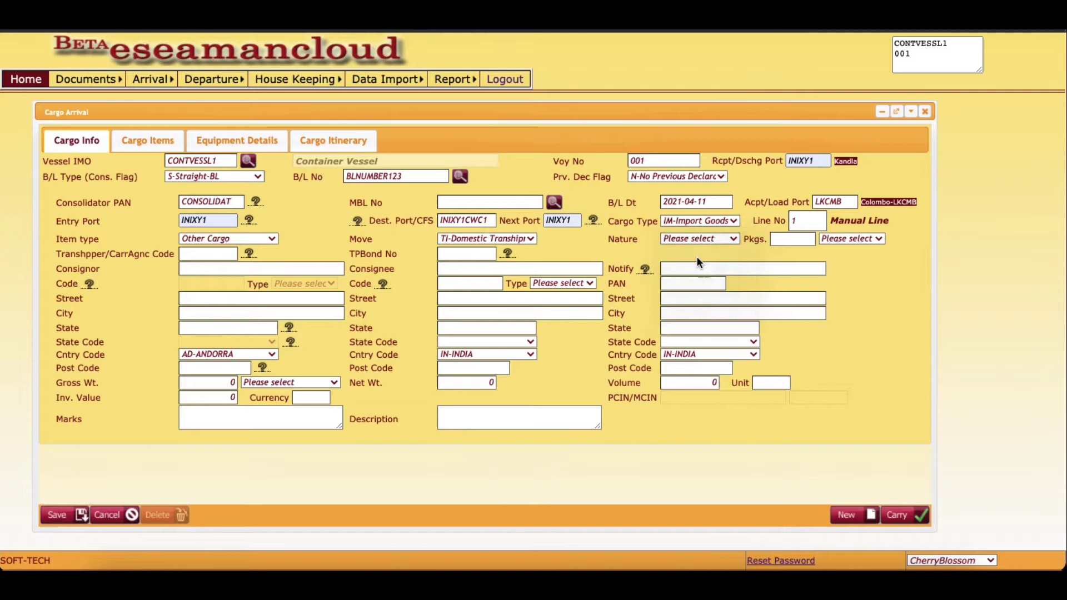
key(Tab)
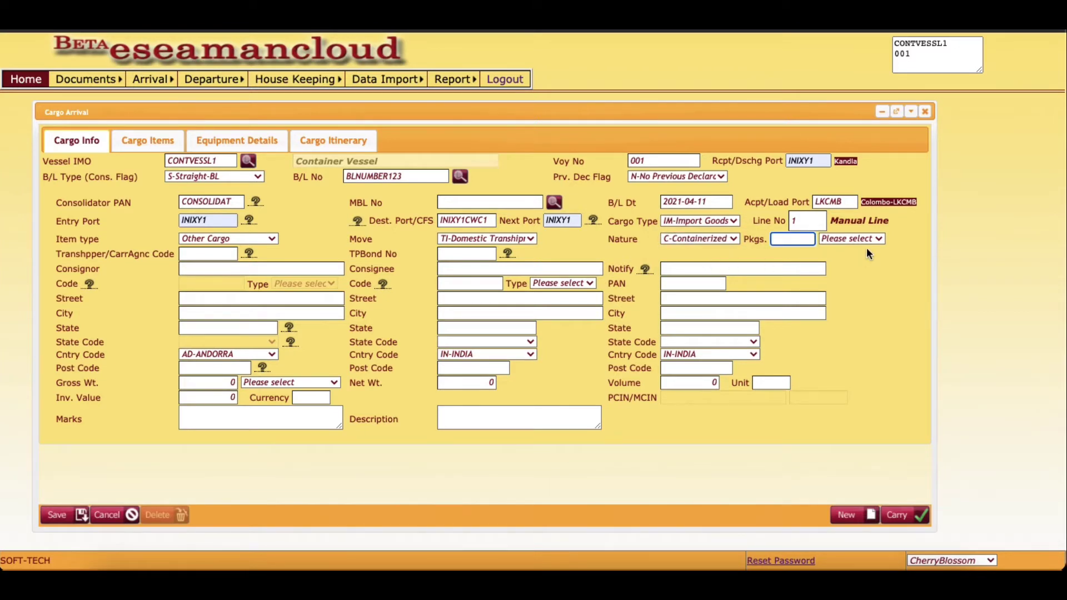
text(1)
key(Tab)
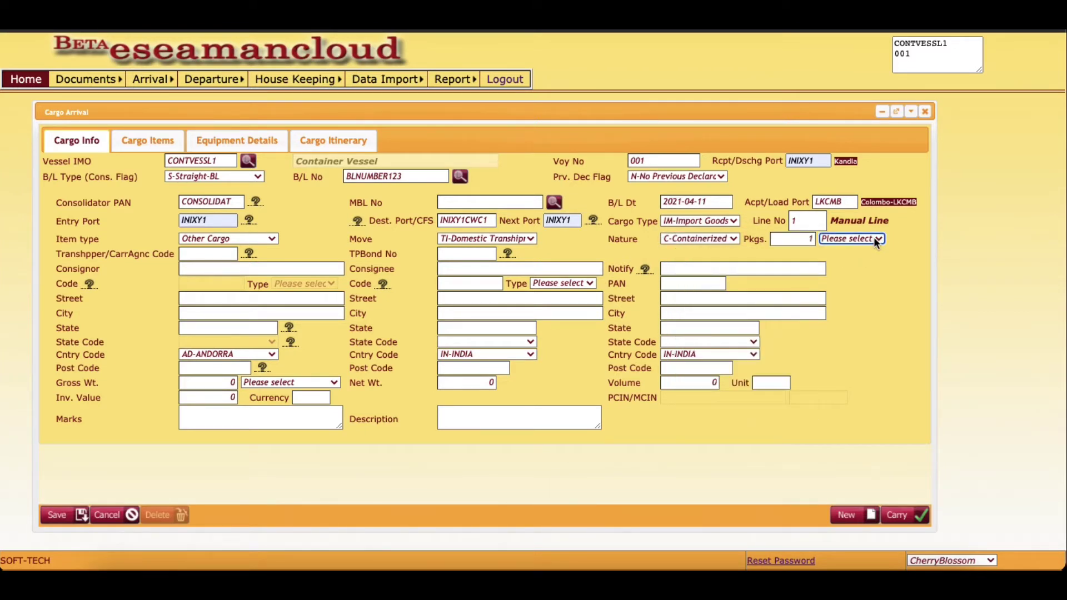
click(873, 237)
text(con)
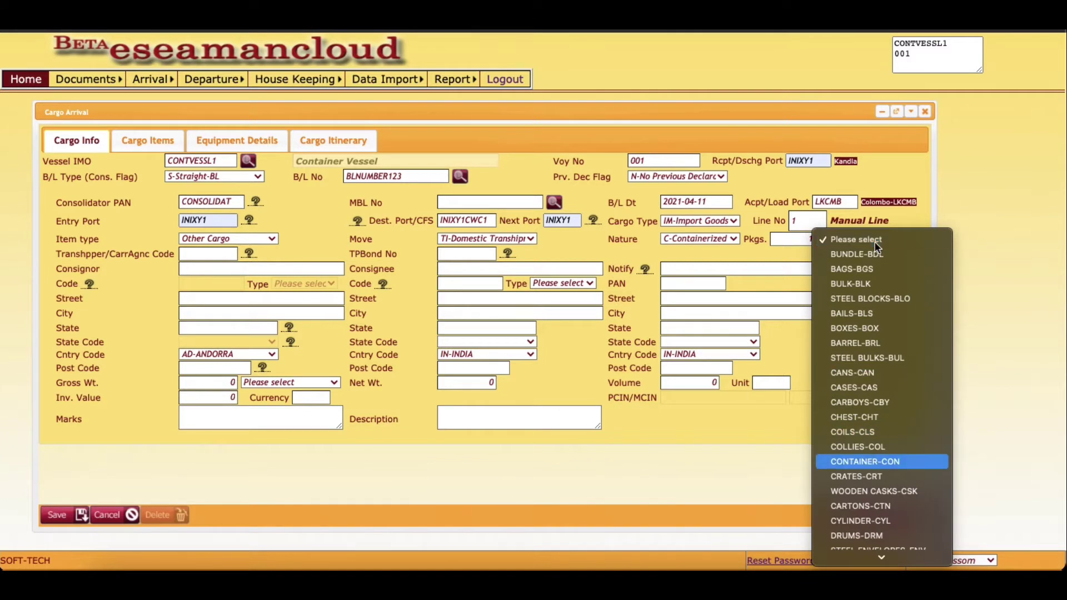
key(Return)
key(Tab)
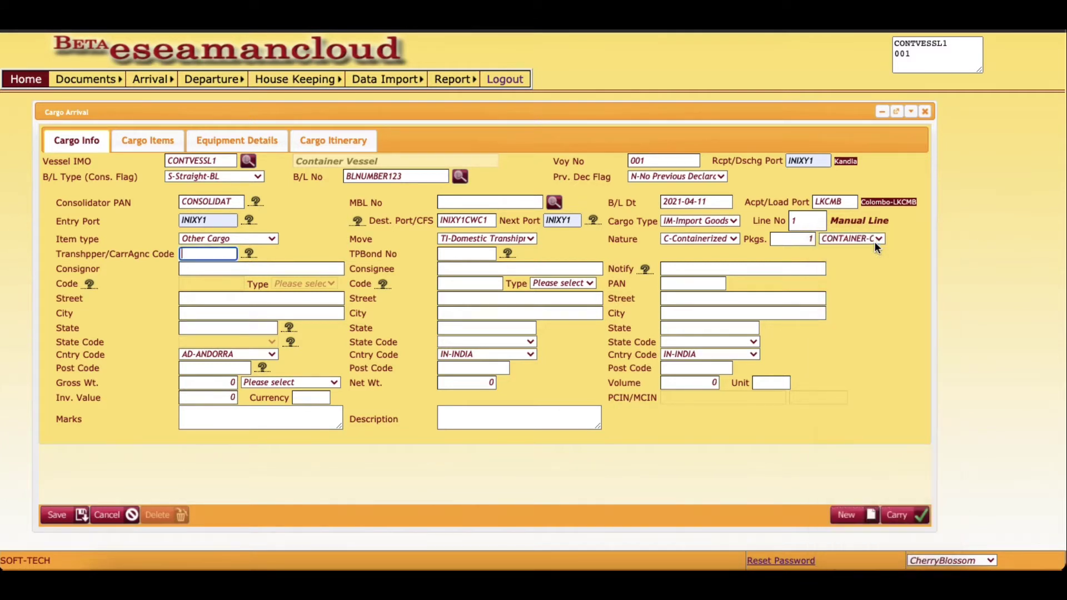
- Enter transhipper code TRANSSHIPP, bond number 00192009, and the consignor, consignee and notify names
text(TRANSSHIPP)
key(Tab)
text(0)
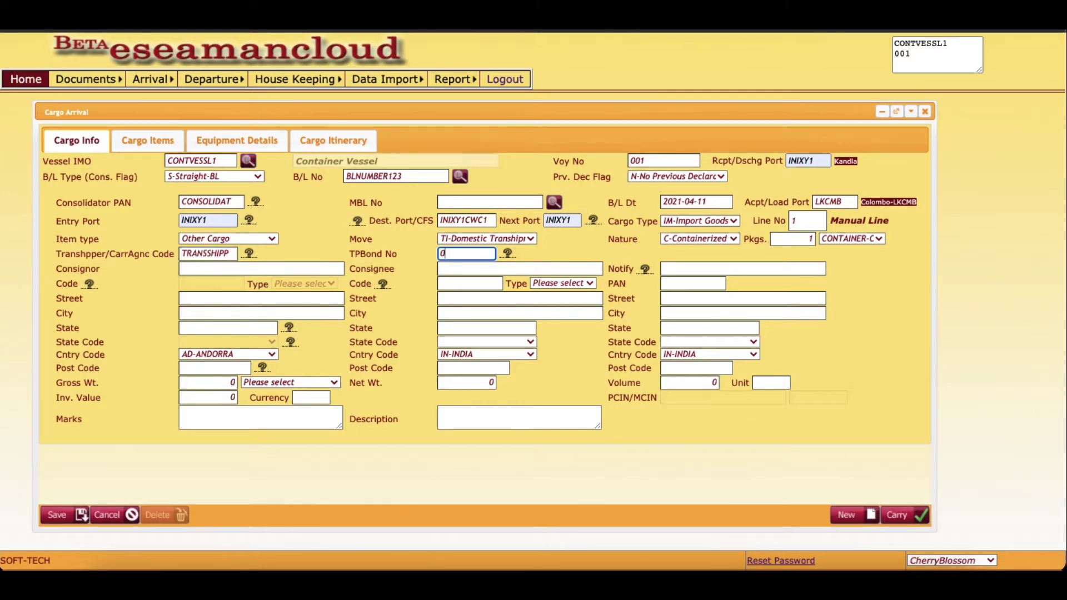
text(0192009)
key(Tab)
text(CONSI)
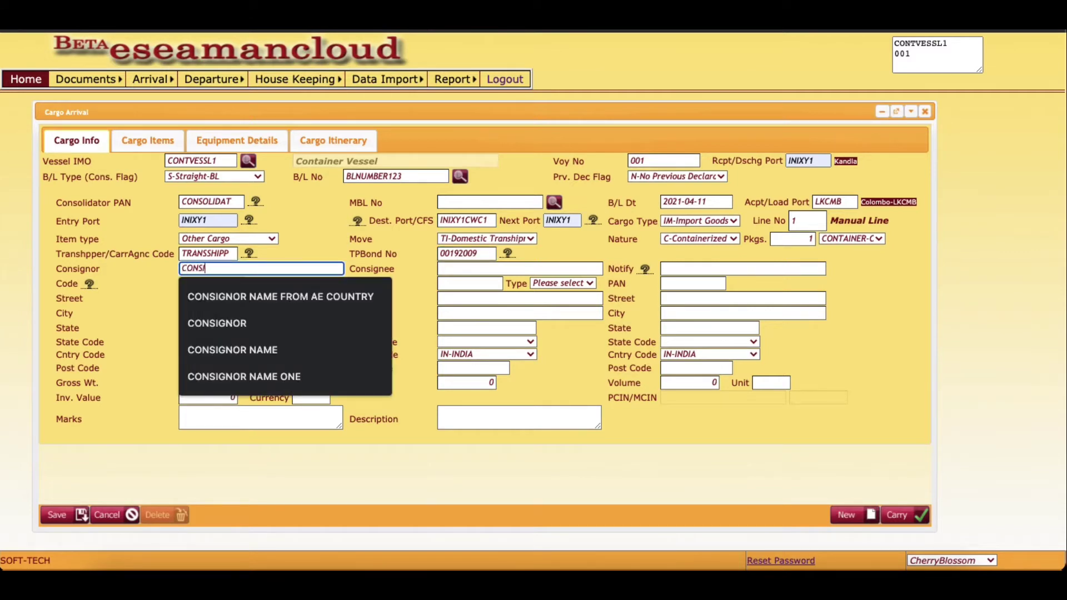
text(GNOR NAME)
key(Tab)
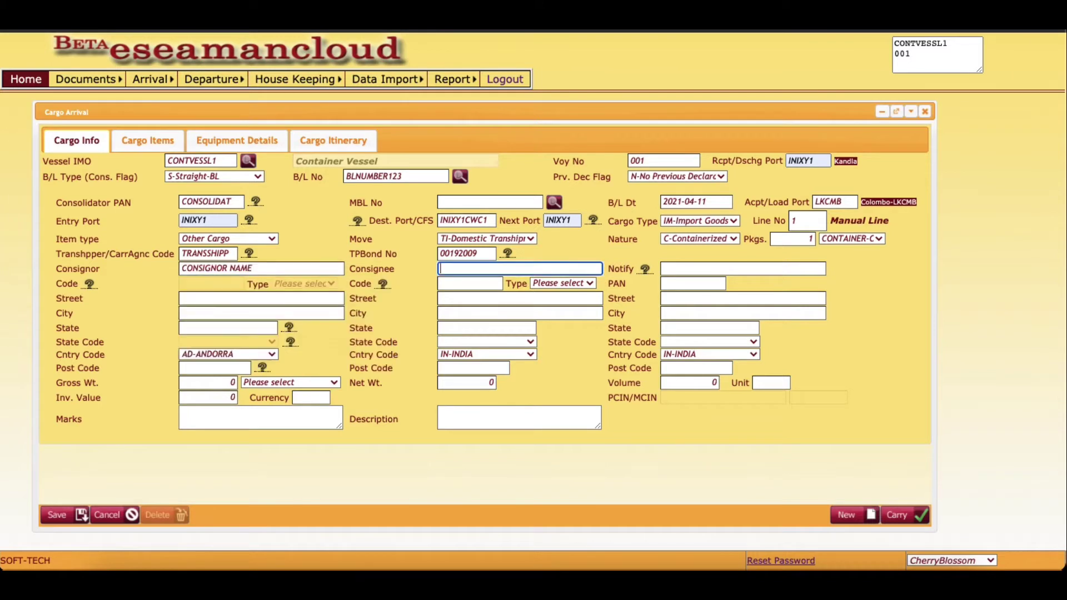
text(CONSIGNEE NAME)
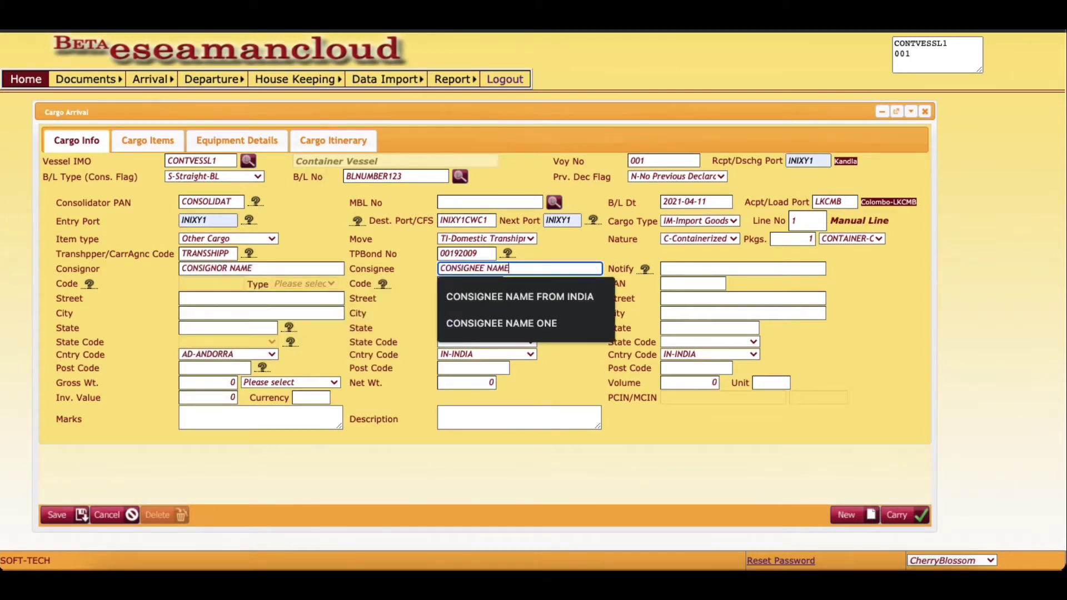
key(Tab)
text(NOTI)
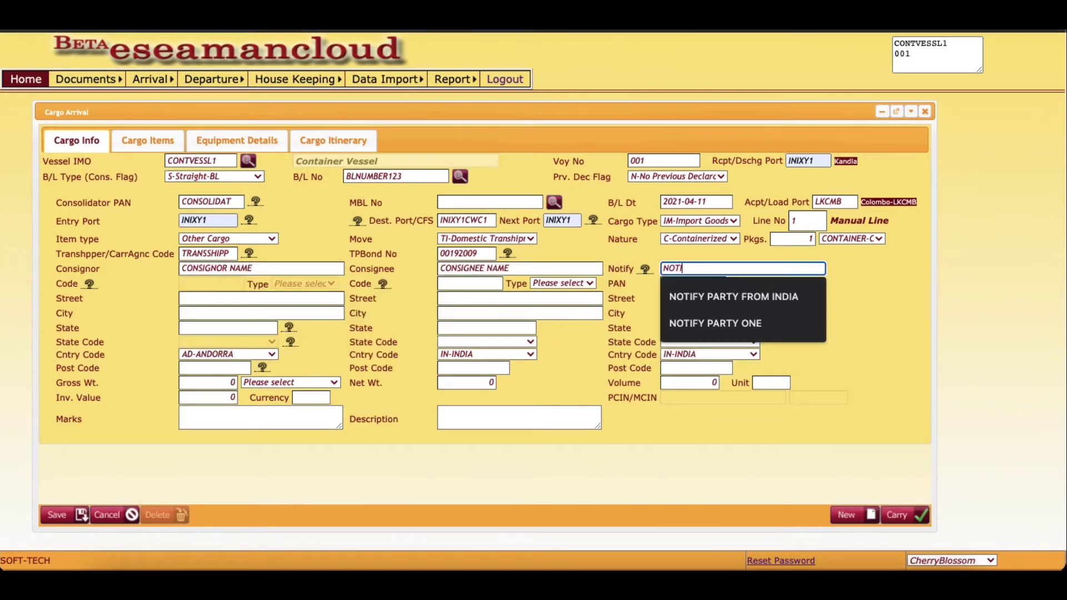
text(FY NAME)
- Give the consignee code 10299012 with type IEC-Importer and begin the notify PAN
click(470, 284)
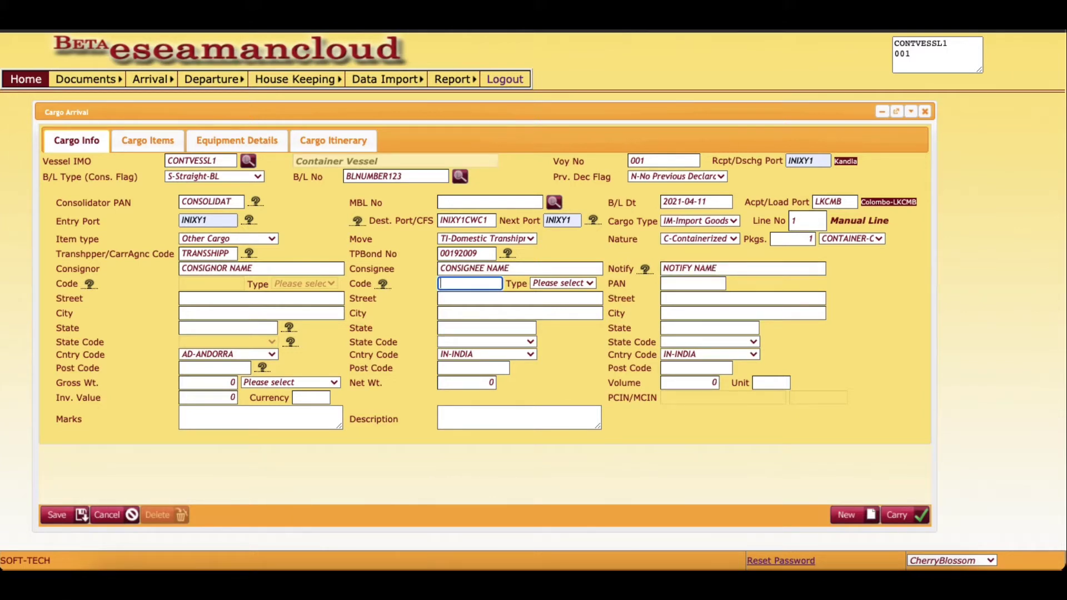
text(10299012)
key(Tab)
key(Down)
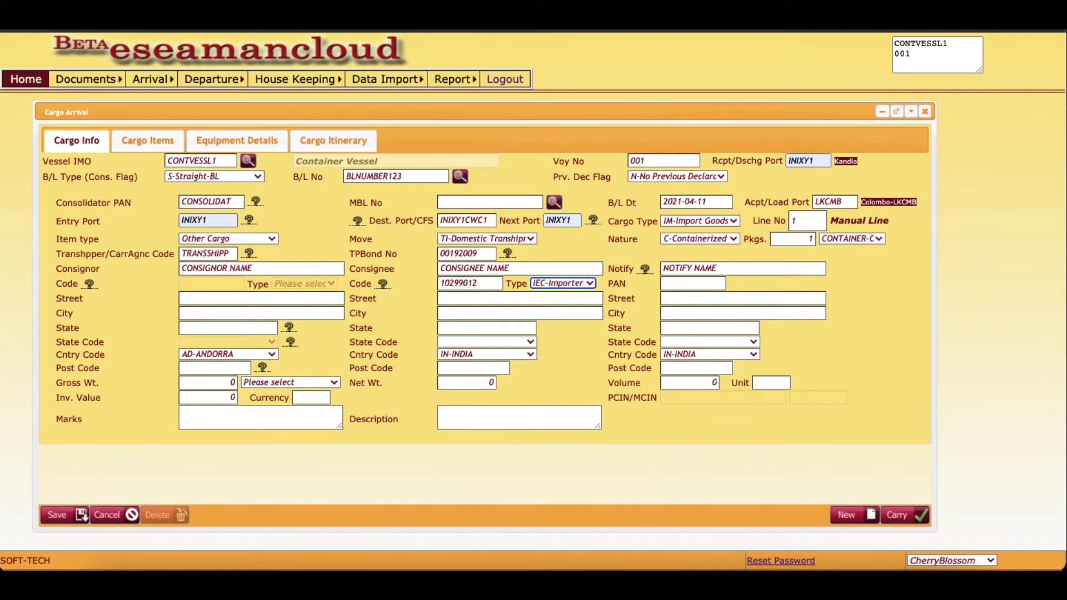
key(Tab)
text(PANOFNO)
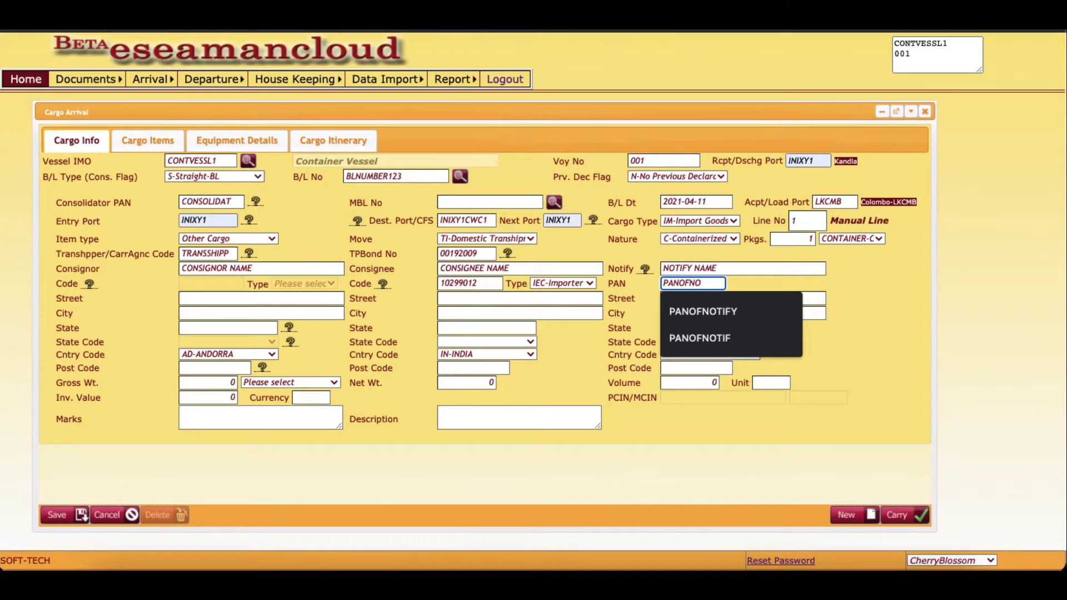
- Accept PANOFNOTIFY as the notify PAN and enter STREET ADDRESS for the parties
key(Down)
key(Return)
click(261, 298)
text(STRE)
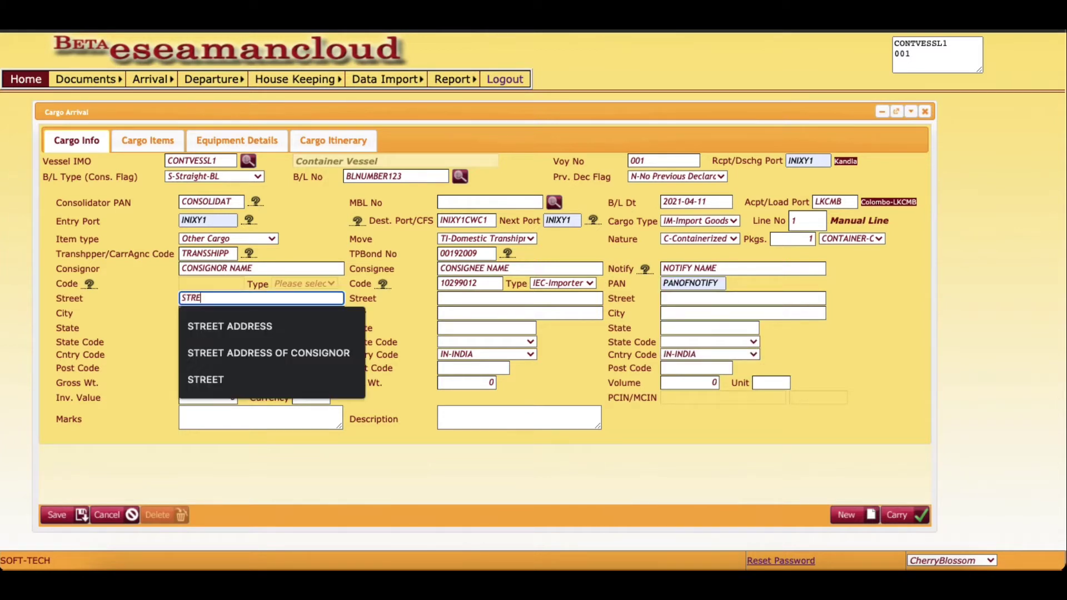
text(ET ADDRES)
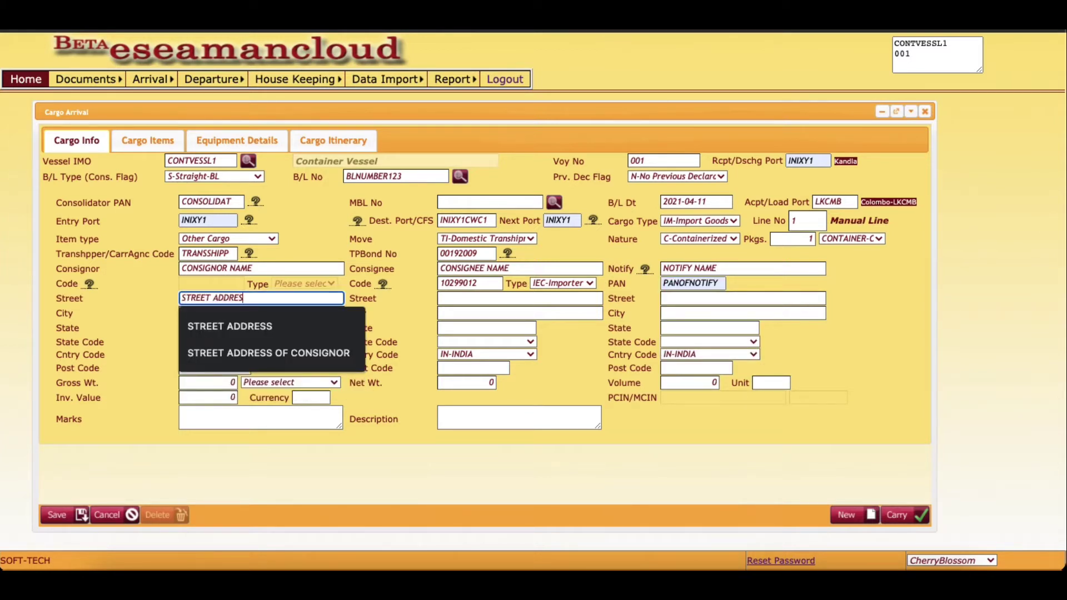
text(S)
key(Tab)
text(STRE)
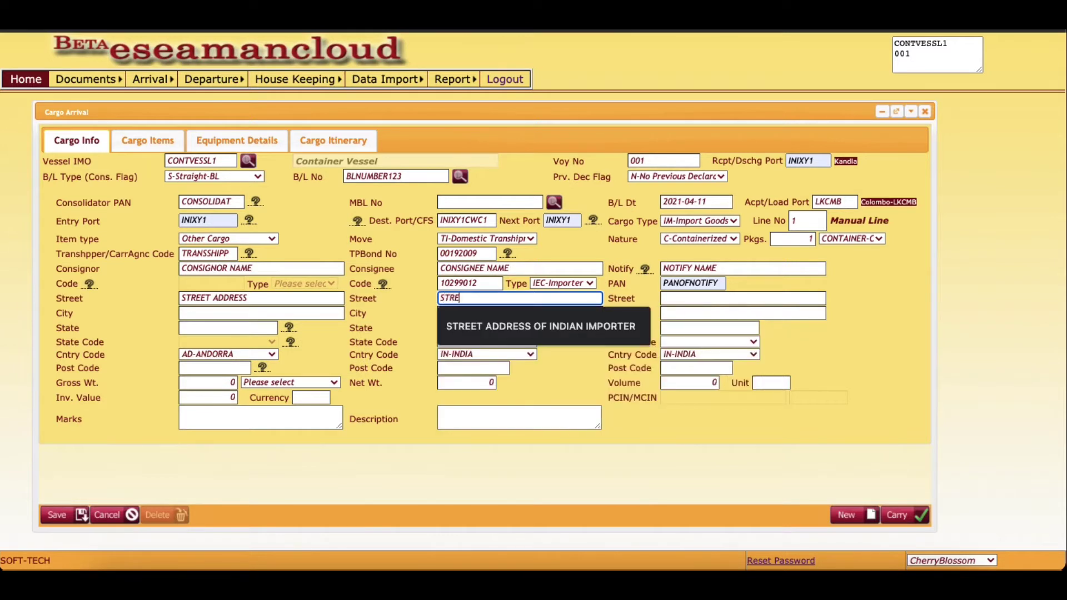
text(ET ADDRESS)
key(Tab)
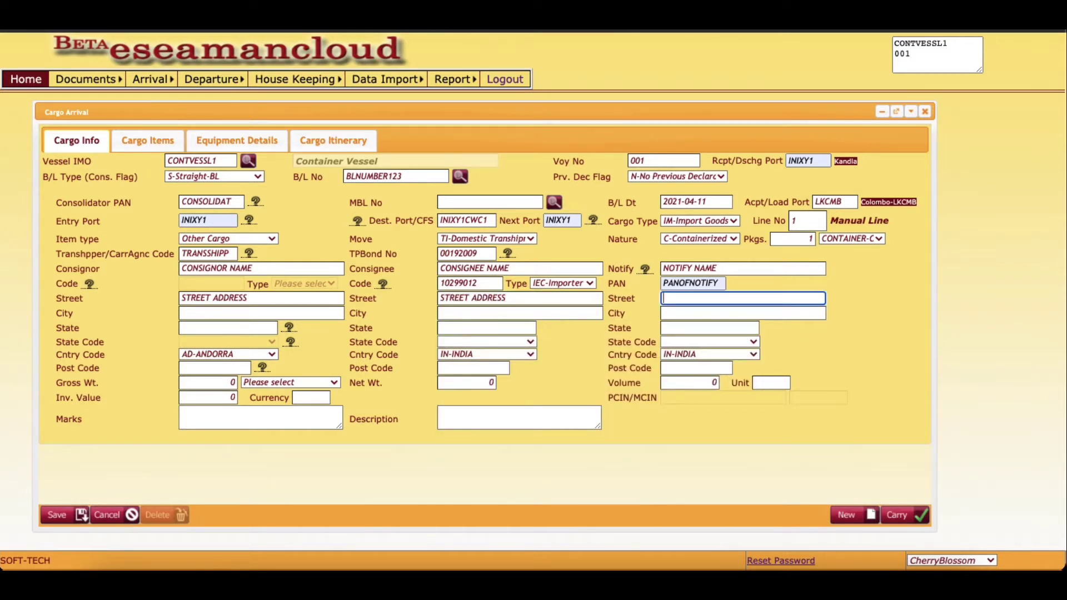
text(ST)
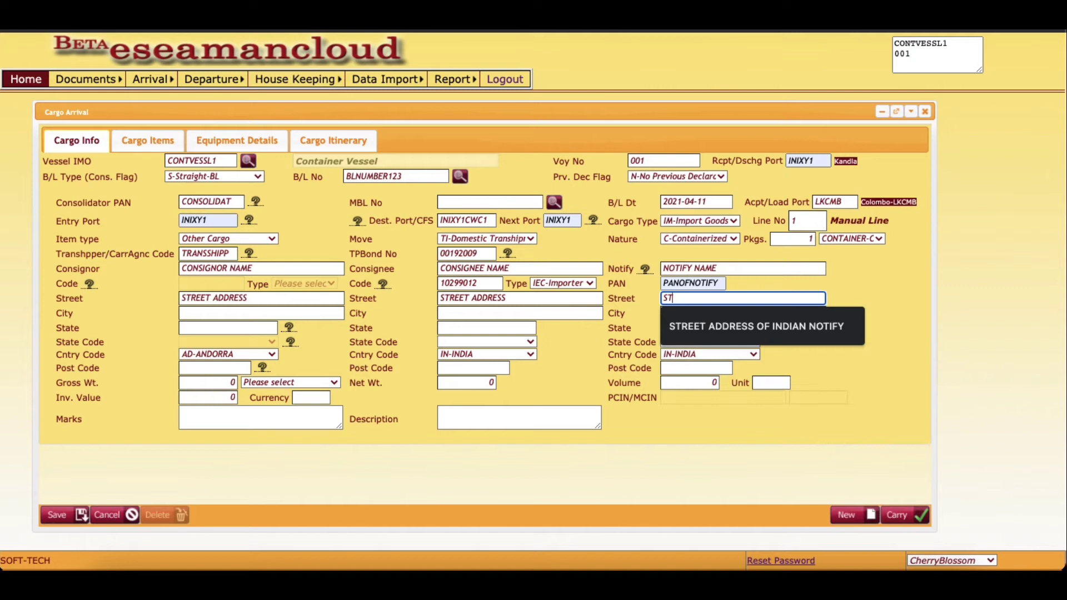
text(REET ADDRES)
text(S)
key(Tab)
- Enter CITY as the city for consignor, consignee and notify party
text(CITY)
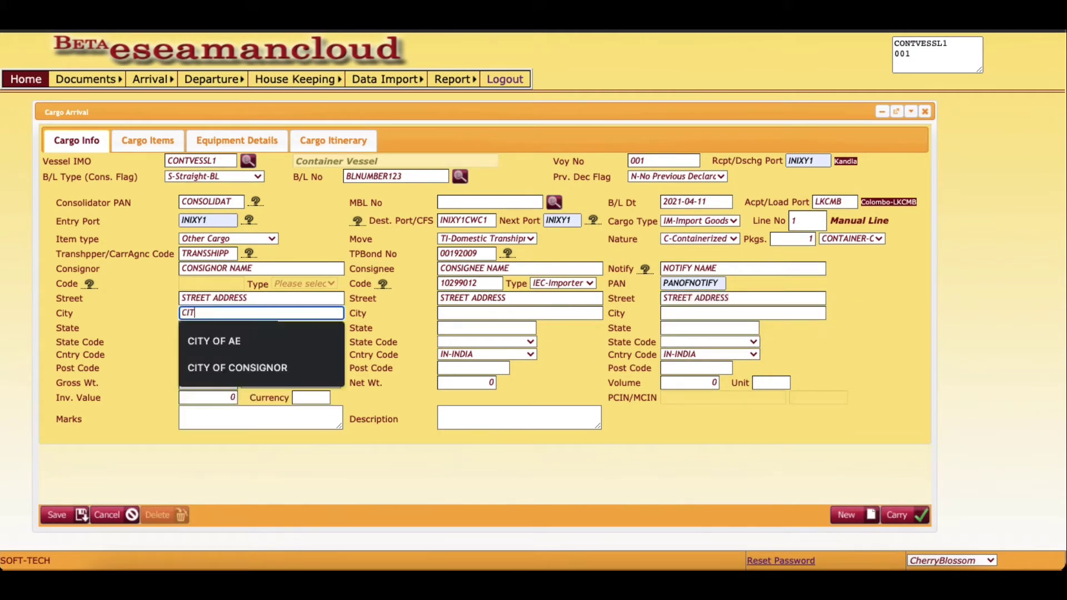
key(Tab)
text(CITY)
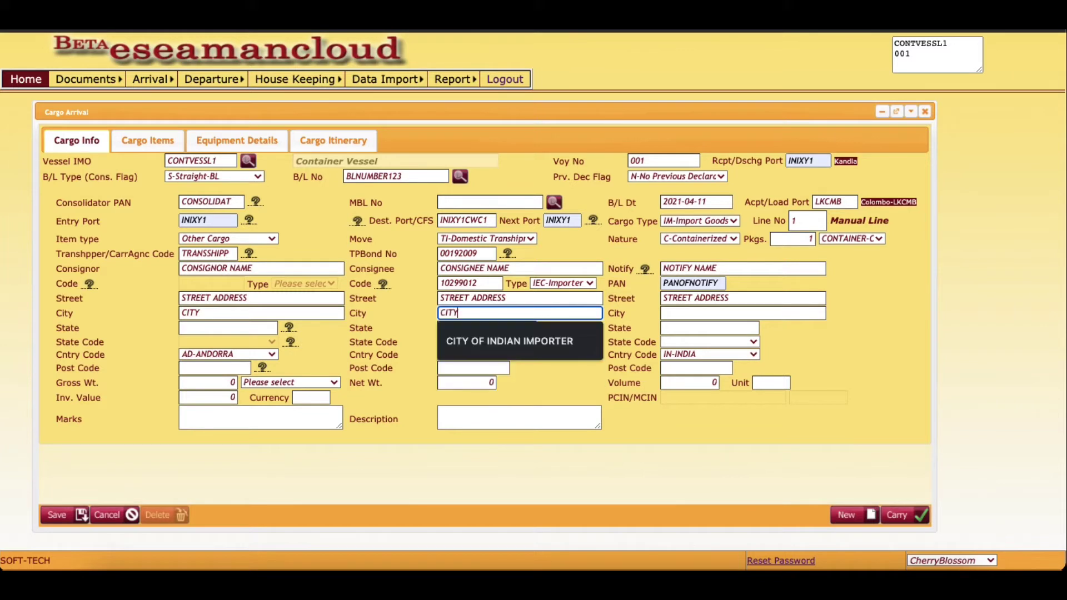
key(Tab)
text(CITY)
key(Tab)
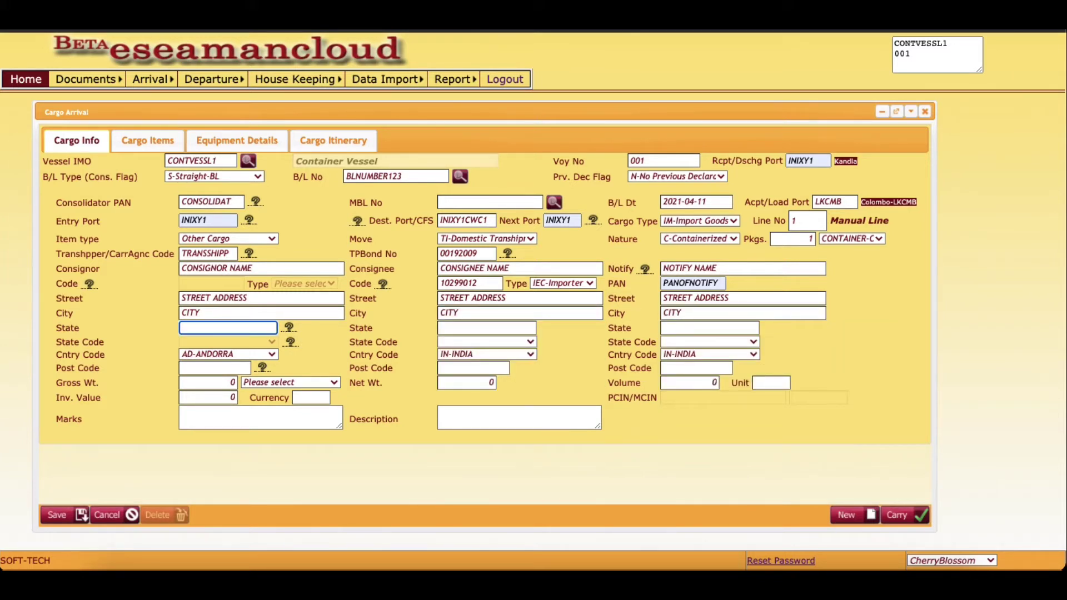
- Set consignor state to FORIEGN STATE and consignee and notify states to GUJARAT
text(FO)
key(Down)
key(Return)
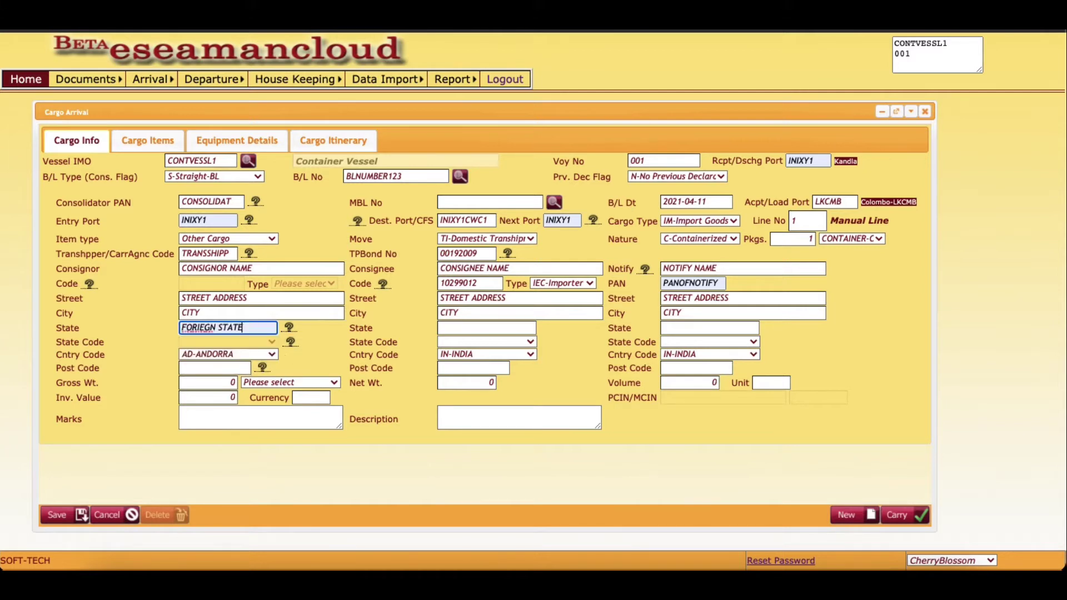
key(Tab)
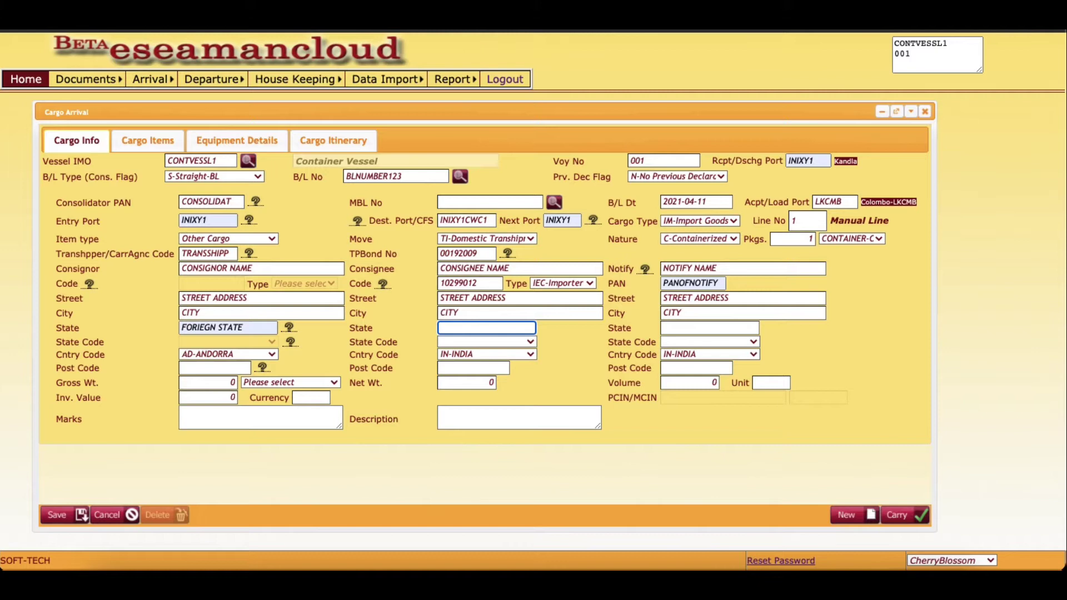
text(GUJARAT)
key(Tab)
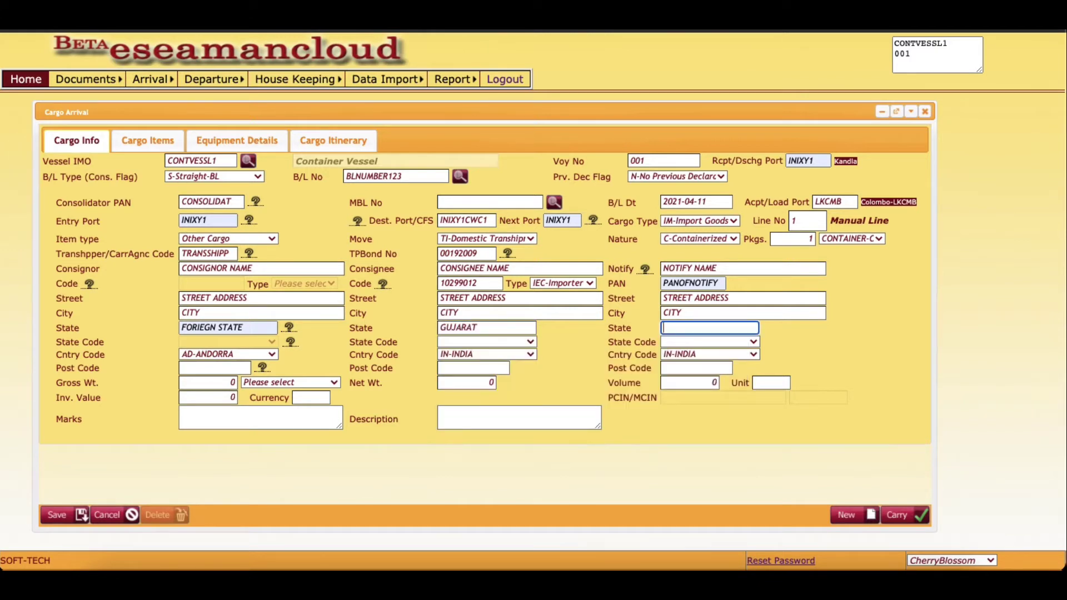
text(GUJARA)
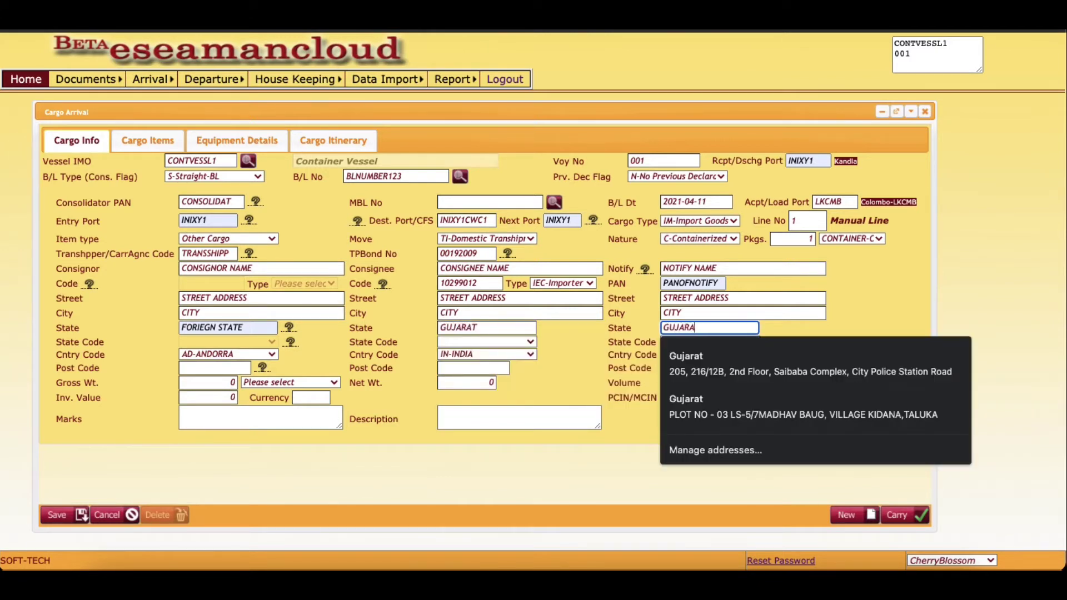
text(T)
key(Tab)
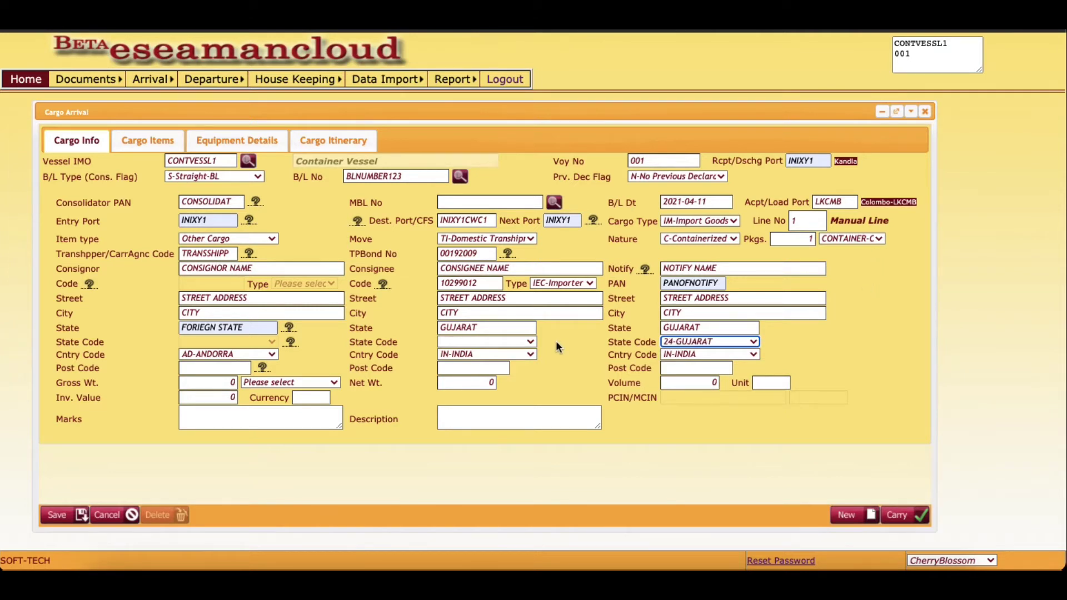
- Set consignee state code 24-GUJARAT and consignor country LK-SRI LANKA
click(527, 341)
click(526, 340)
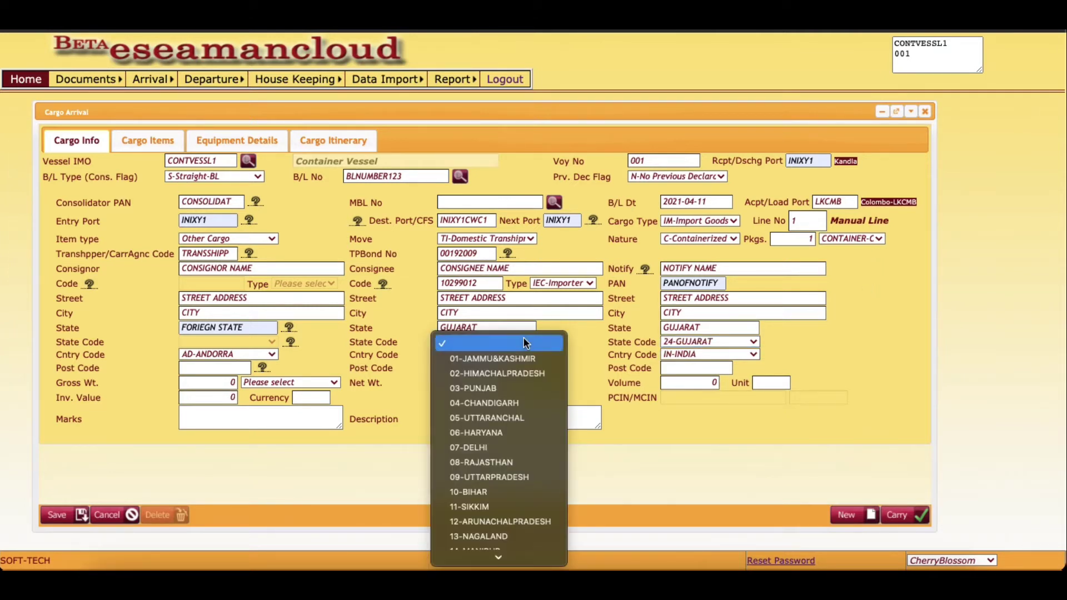
key(Return)
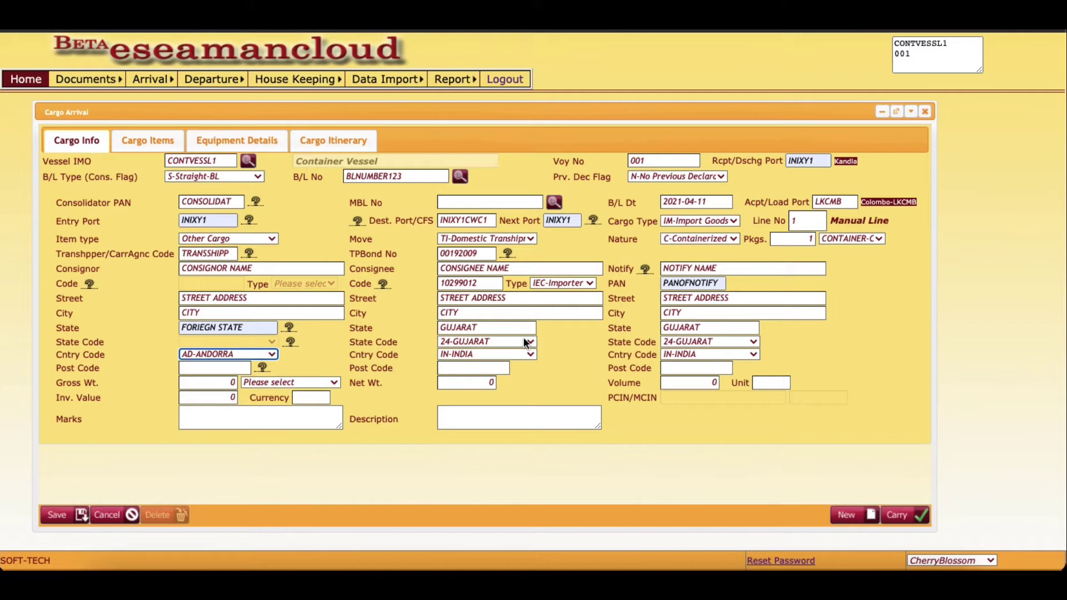
key(l)
key(k)
key(Tab)
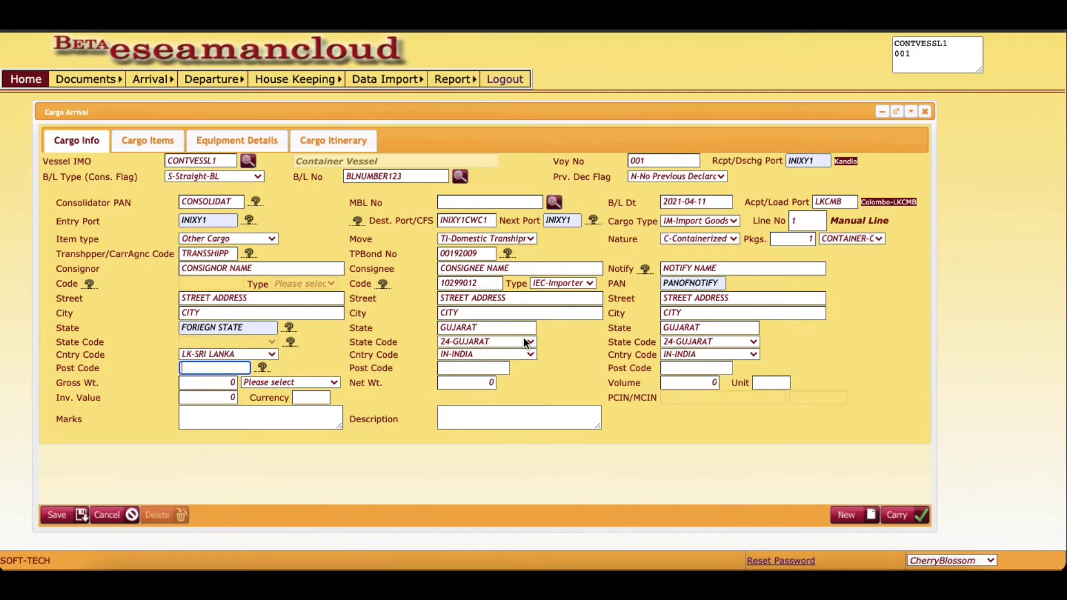
- Enter post code 11111 for both the consignee and the notify party
click(474, 368)
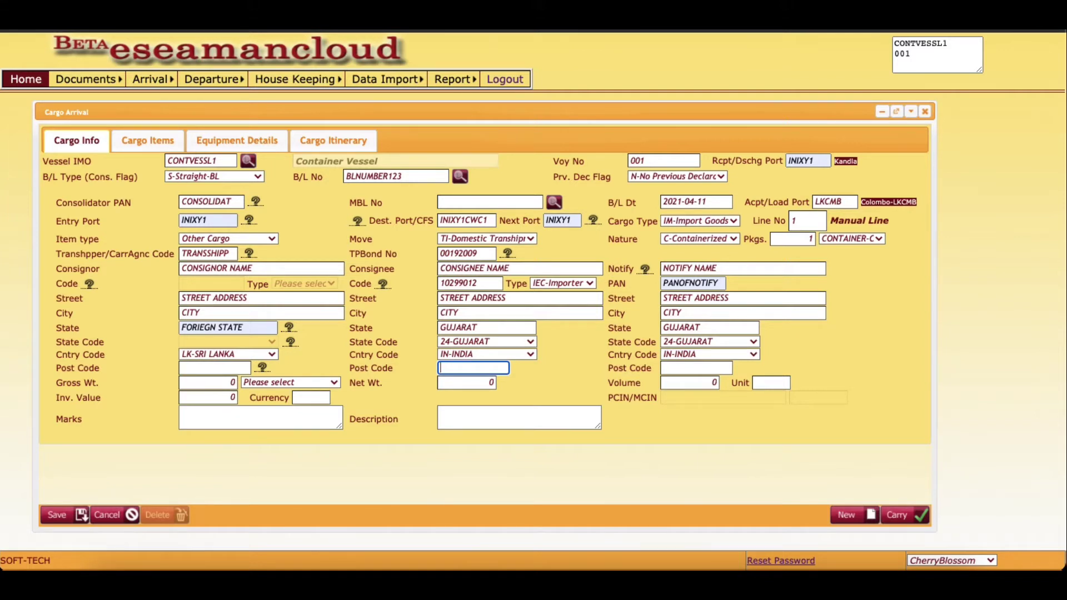
text(11111)
key(Tab)
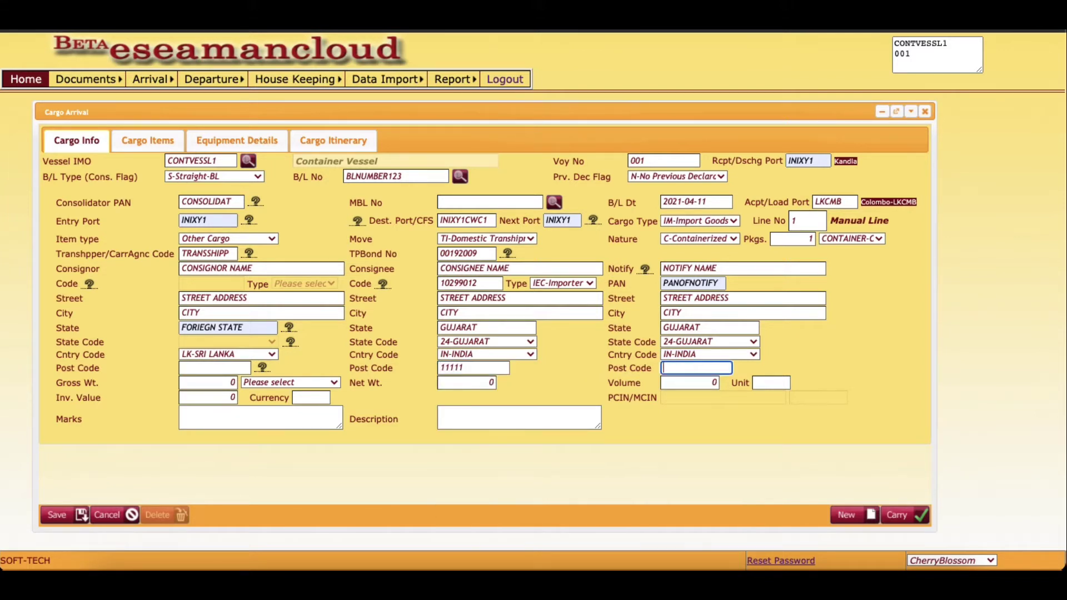
text(11111)
- Set gross weight 100 KILOGRAMS-KGS and add MARKS AND NUMBERS and DESCRIPTION
key(Tab)
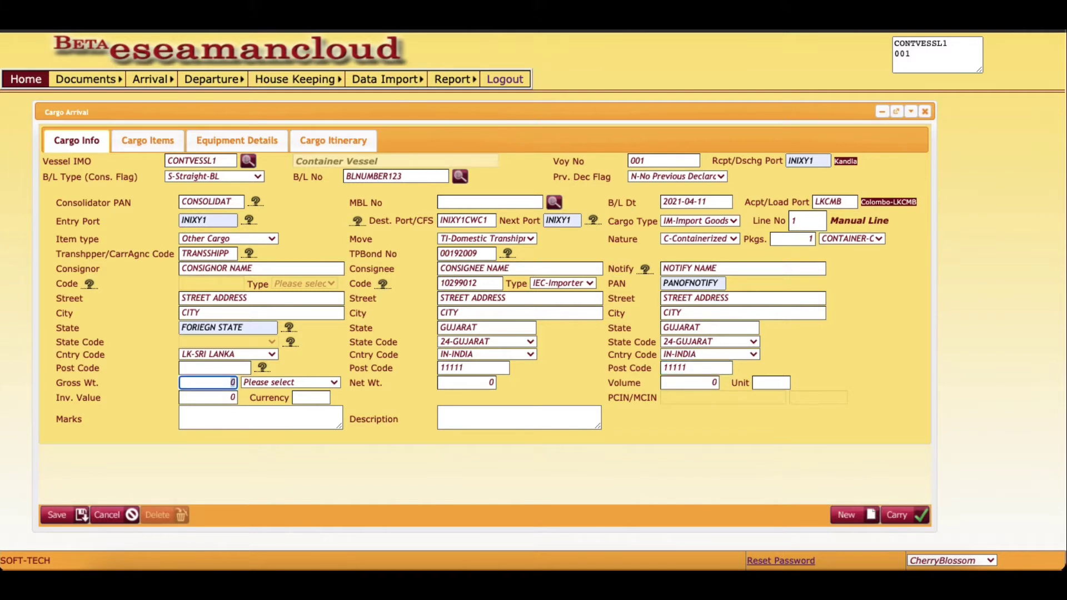
text(100)
key(Tab)
key(k)
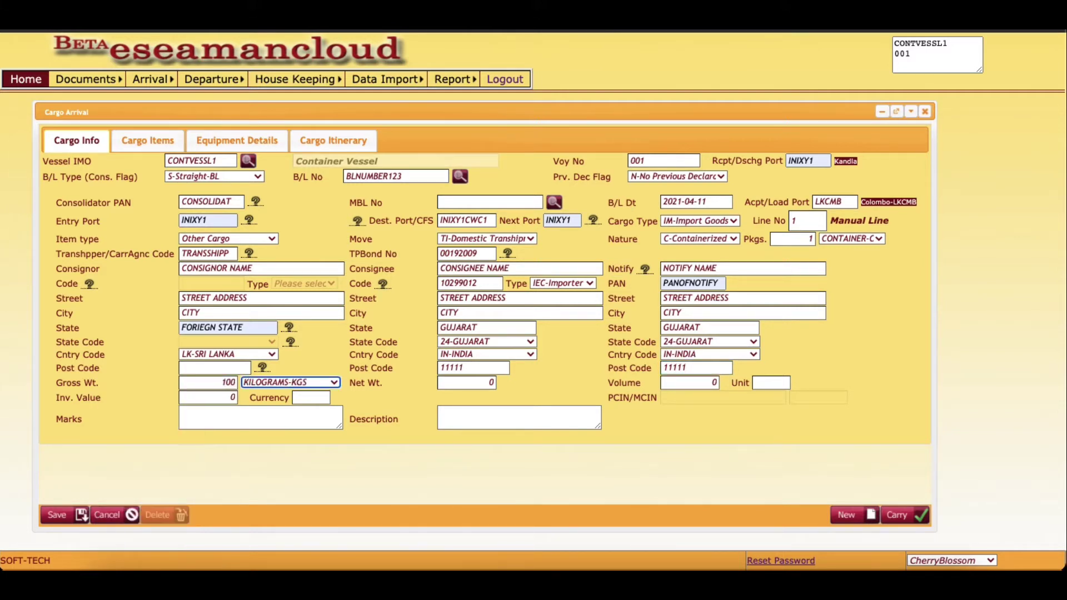
key(Tab)
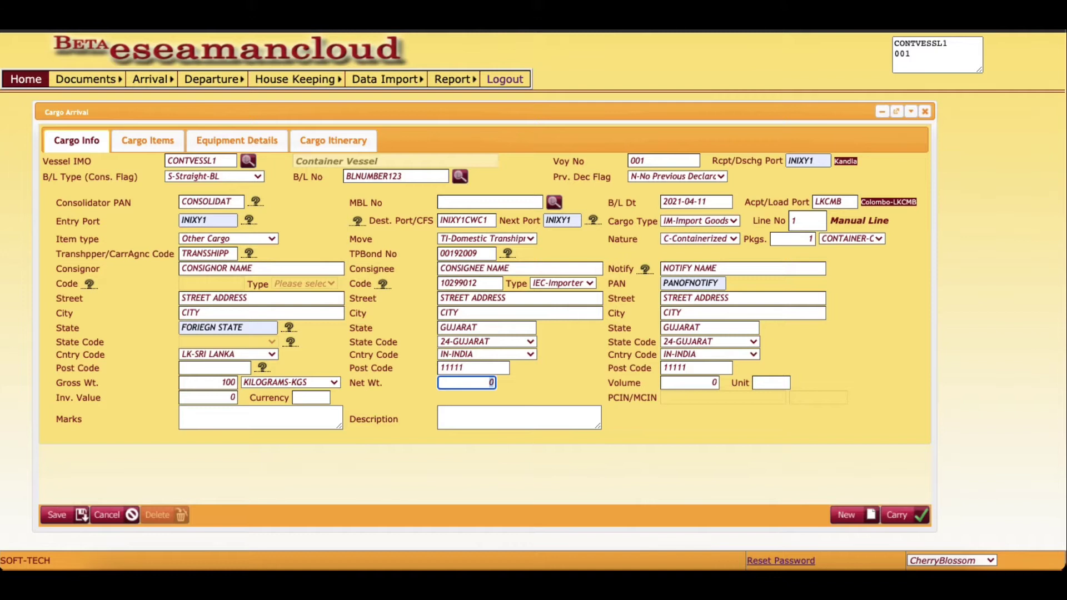
key(Tab)
key(Tab)
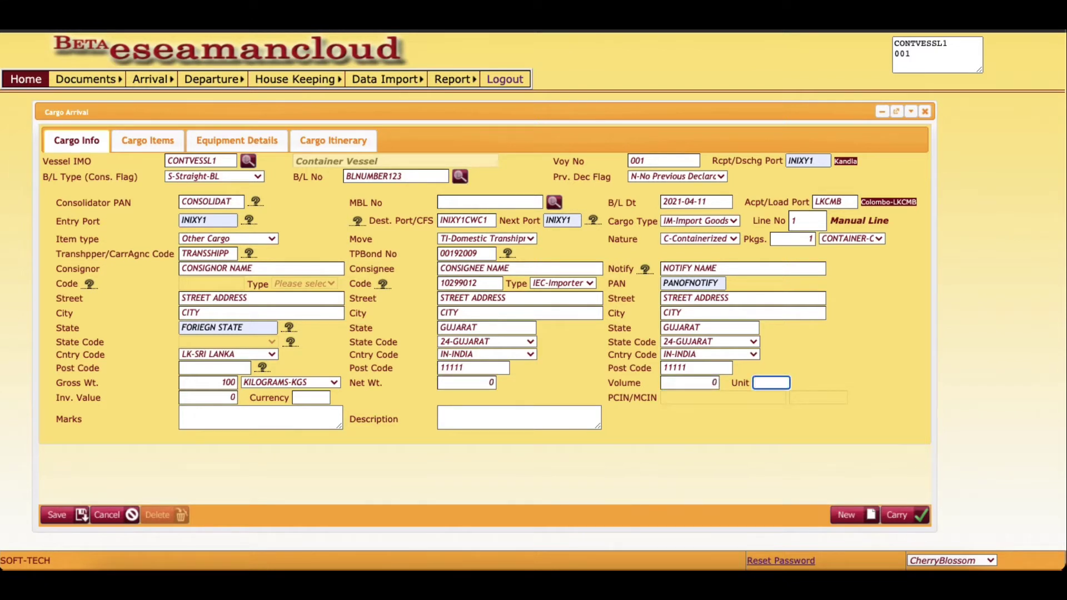
key(Tab)
key(Tab)
key(Tab)
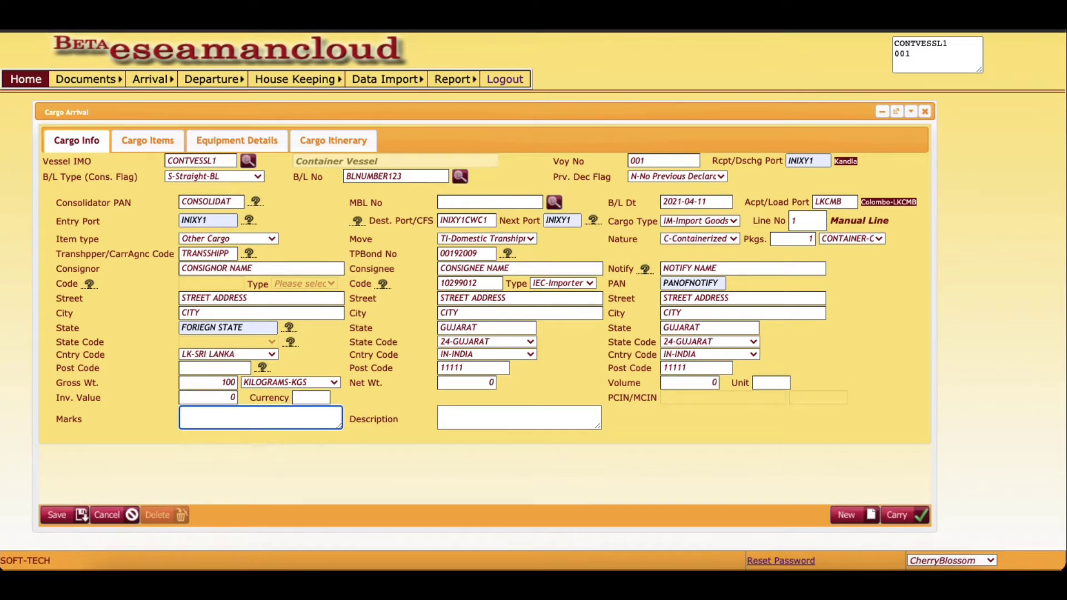
text(MARKS AND NUMBERS)
key(Tab)
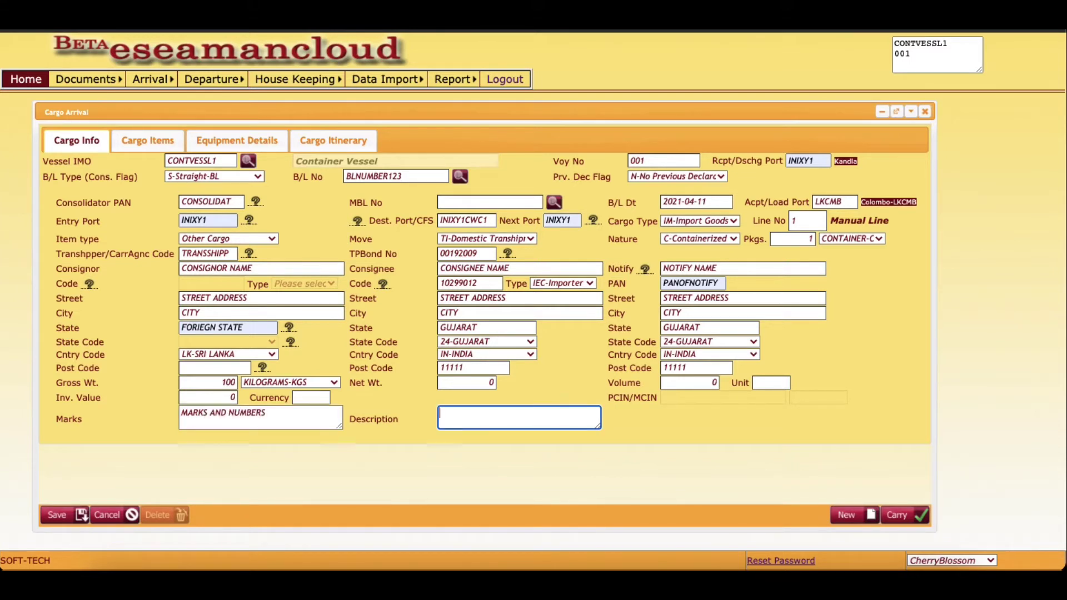
text(DESCRIPTION)
- Save the cargo info and add a cargo item with HS code HSCODE, 1 CON
click(57, 518)
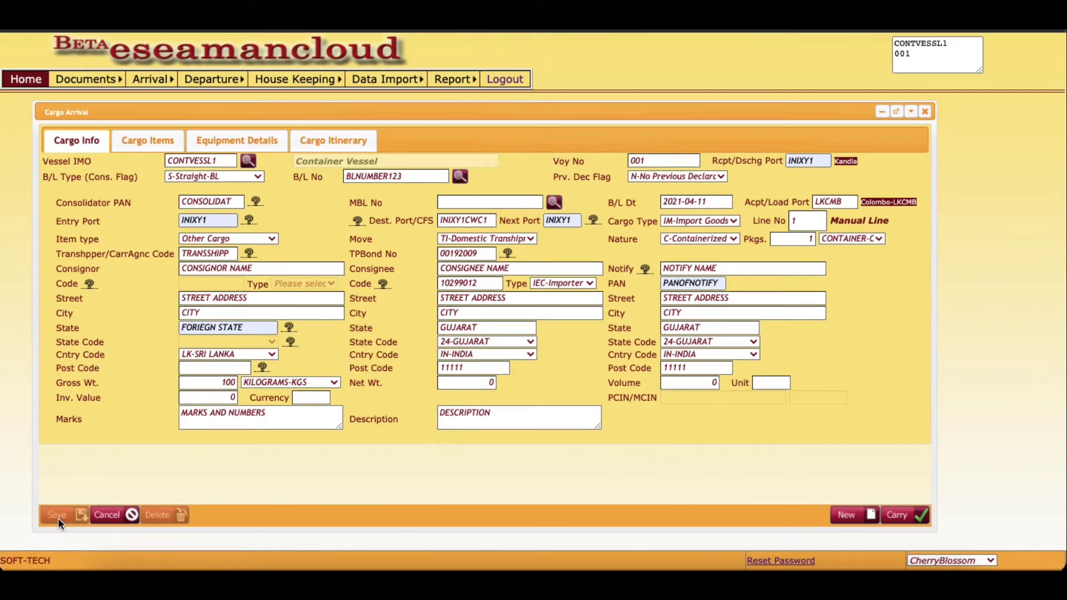
click(153, 141)
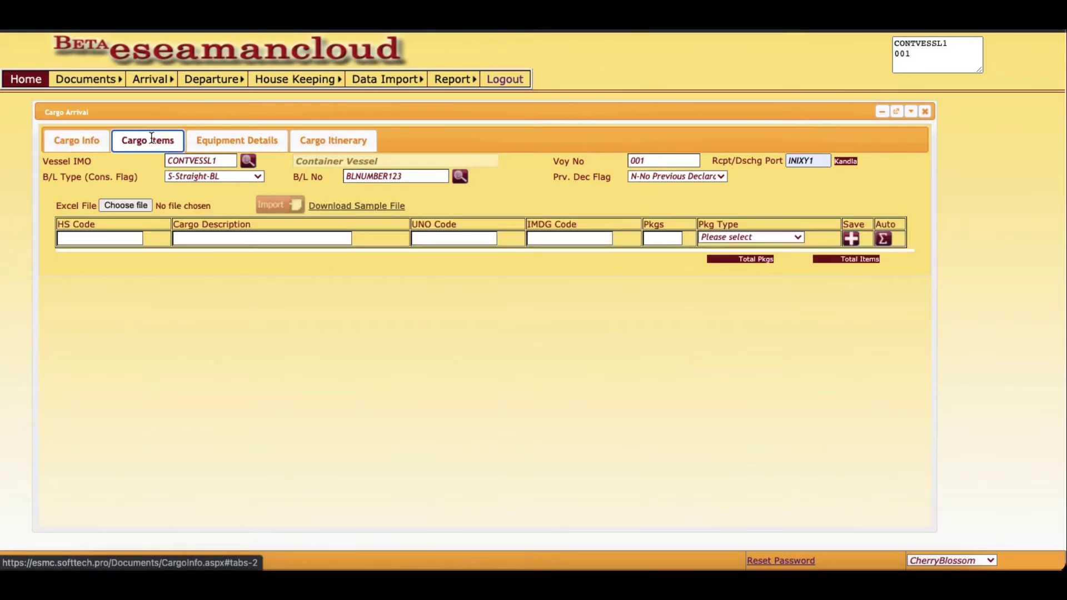
click(124, 237)
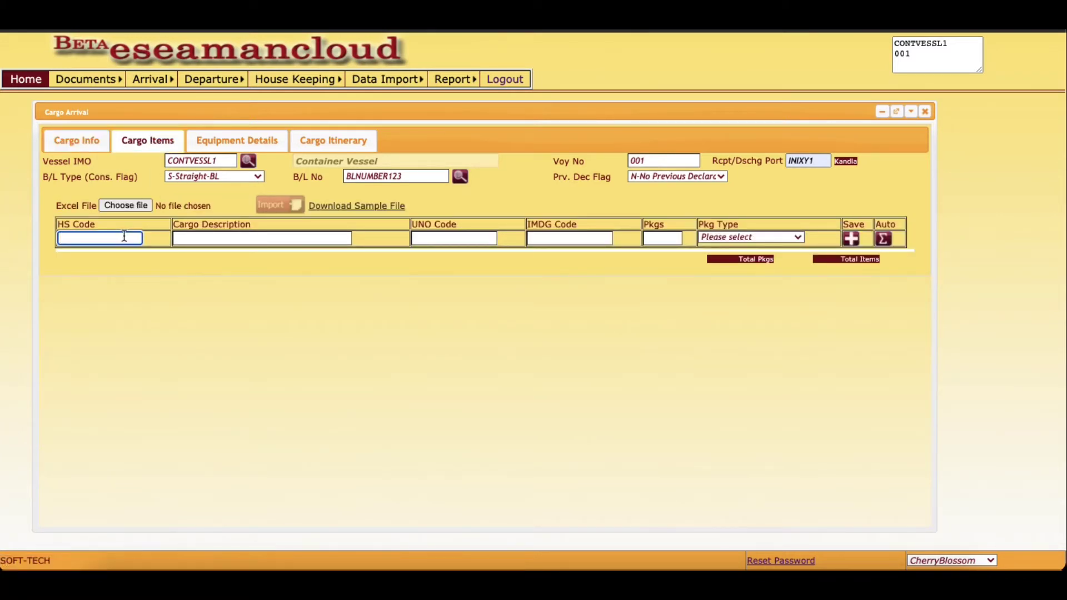
text(HSCODE)
click(261, 238)
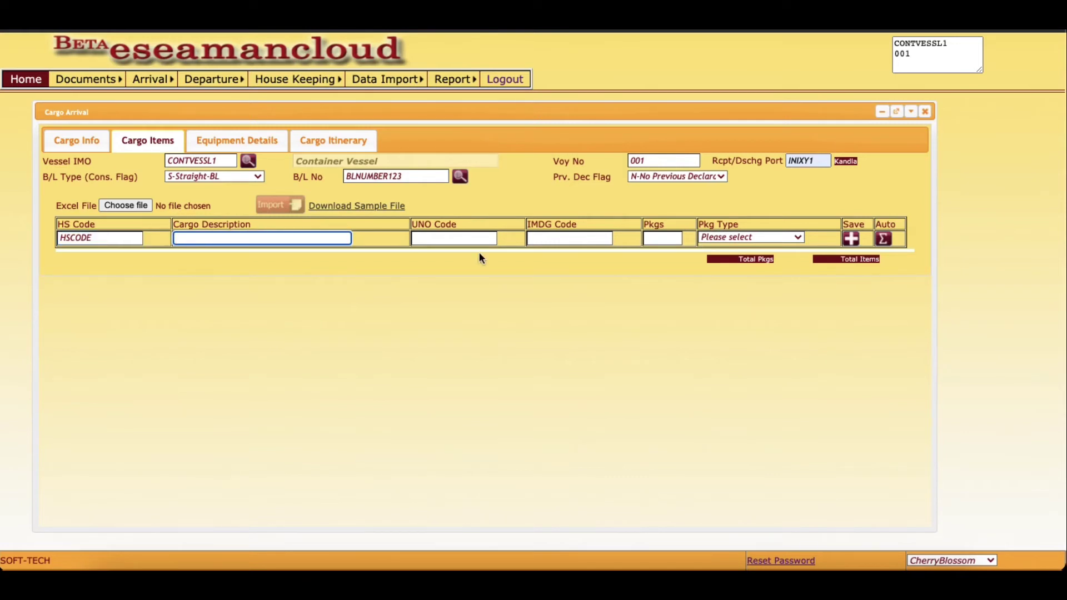
click(882, 238)
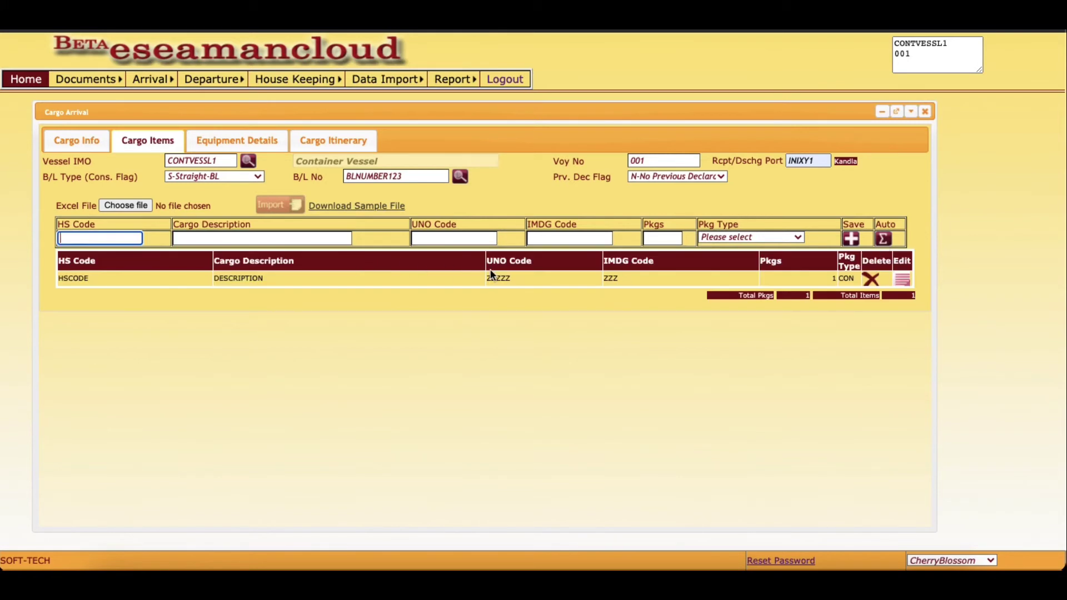
click(808, 280)
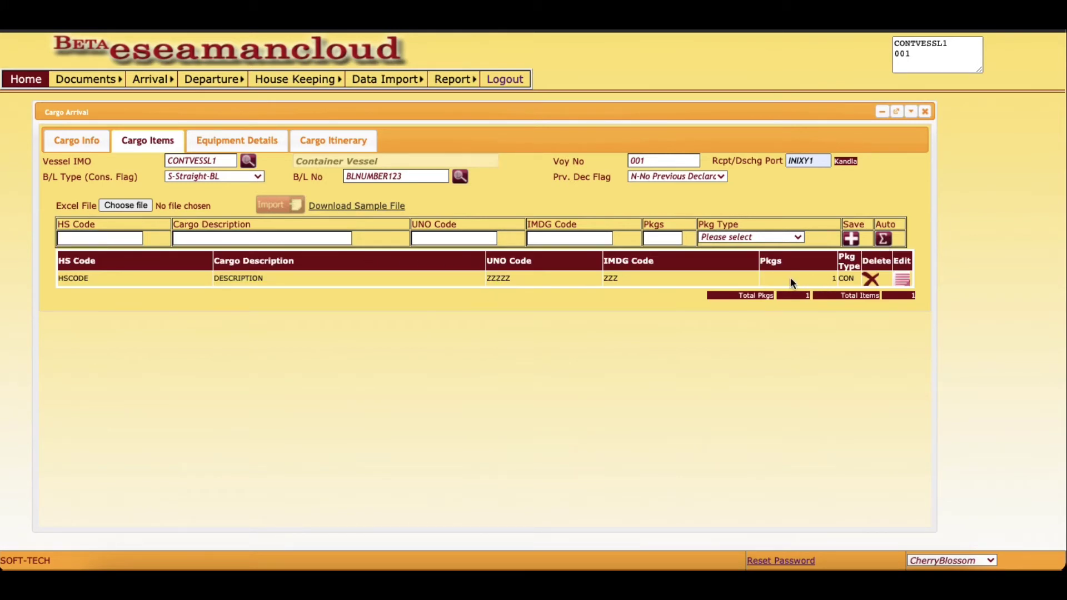
- Enter container AABB1234512 as equipment type CN, size 2200, load status FCL
click(267, 140)
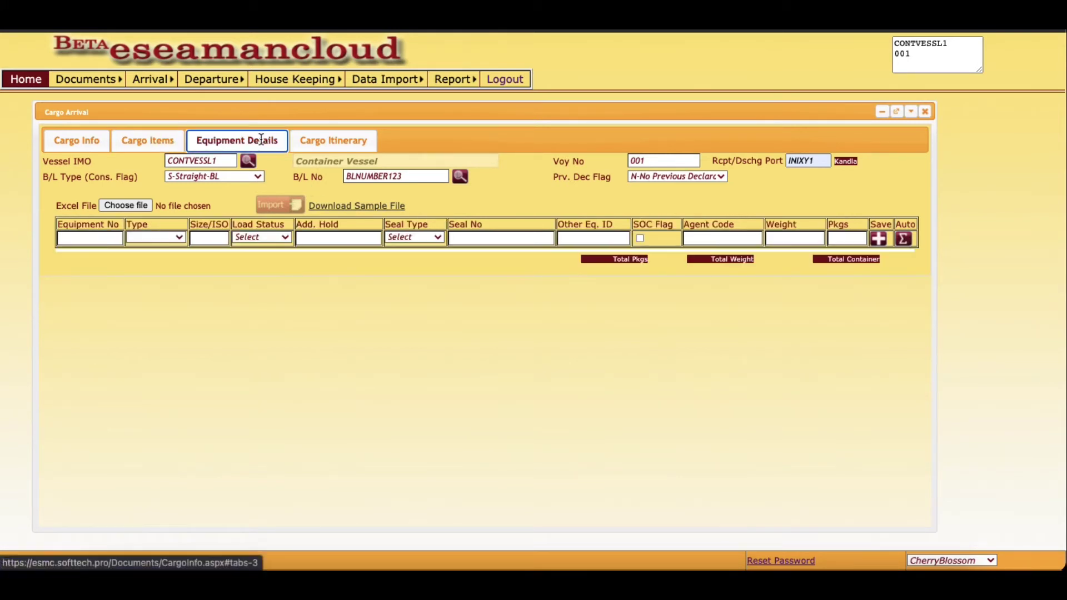
click(109, 233)
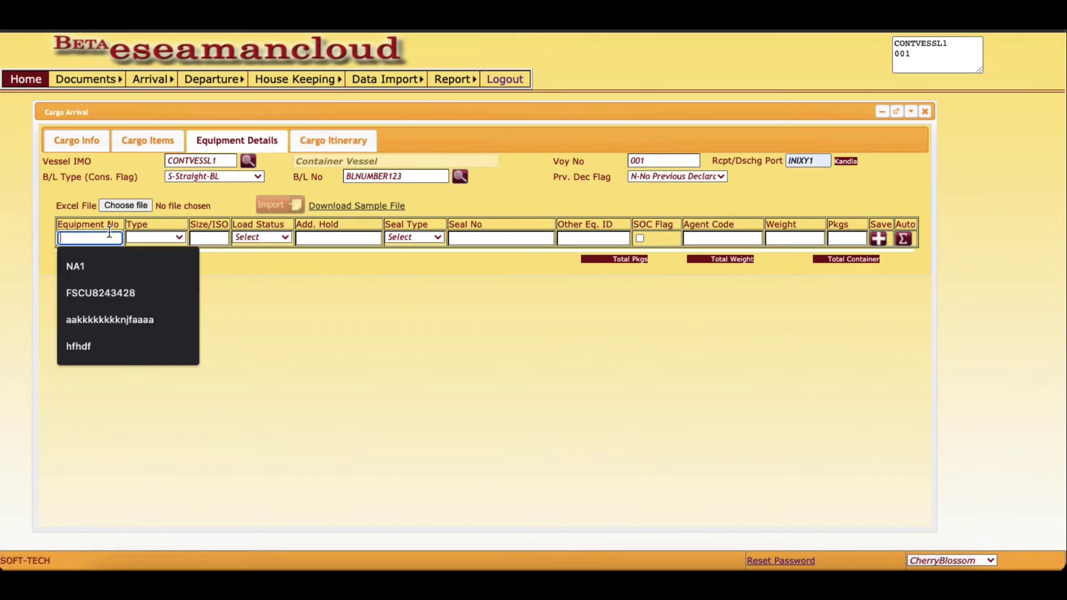
text(AA)
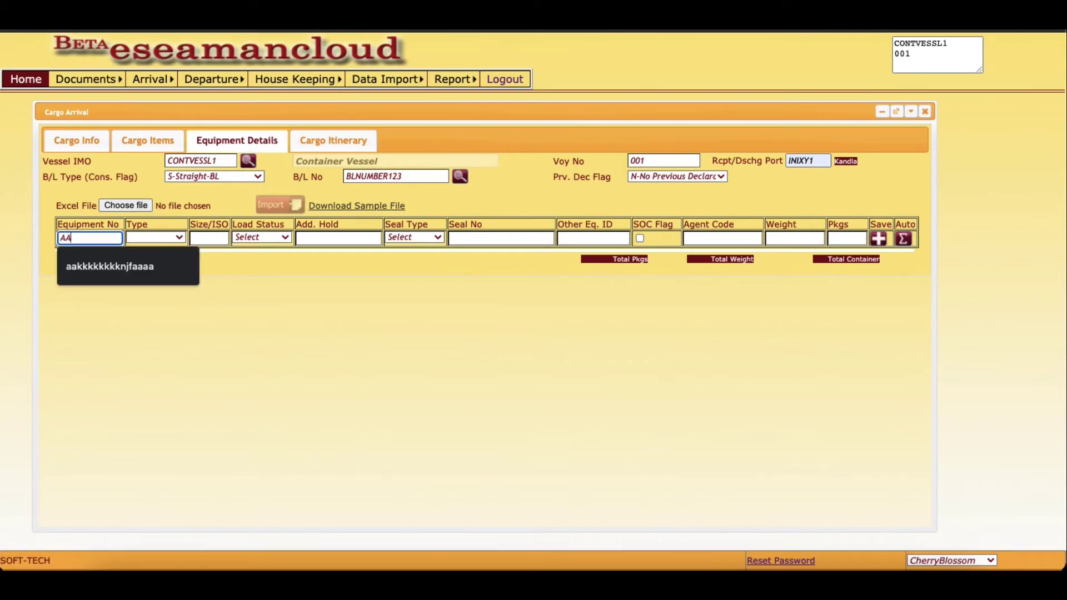
text(BB)
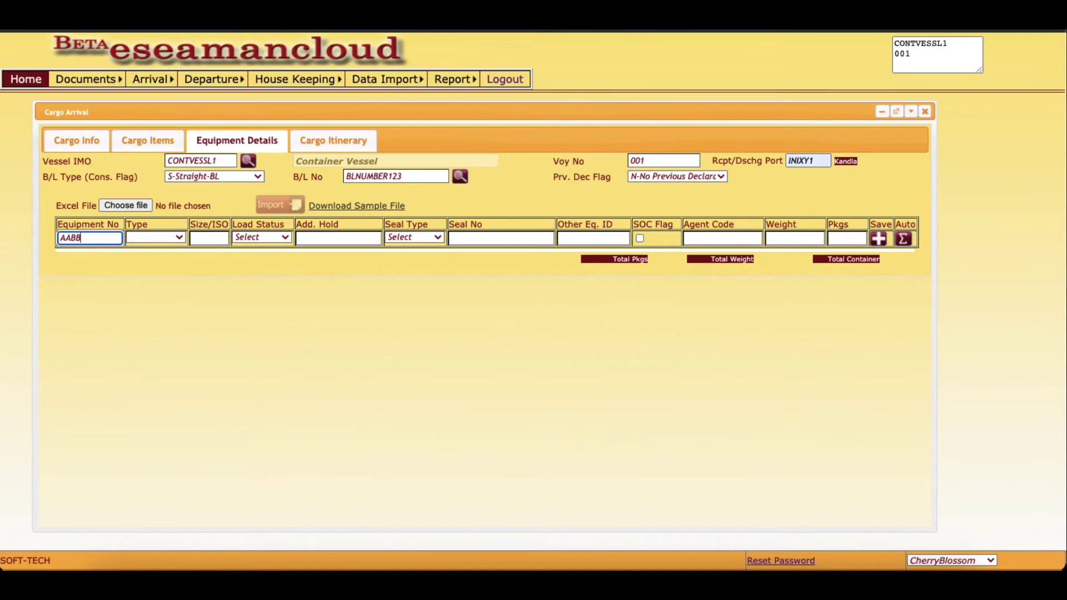
text(12345)
key(shift+Left)
key(shift+Left)
key(shift+Left)
key(shift+Left)
key(shift+Left)
key(shift+Left)
key(shift+Left)
key(shift+Left)
key(shift+Left)
key(End)
text(12)
key(shift+Left)
key(shift+Left)
key(shift+Left)
key(shift+Left)
key(shift+Left)
key(shift+Left)
key(shift+Left)
key(shift+Left)
key(shift+Left)
key(shift+Left)
key(shift+Left)
key(End)
key(Tab)
key(Down)
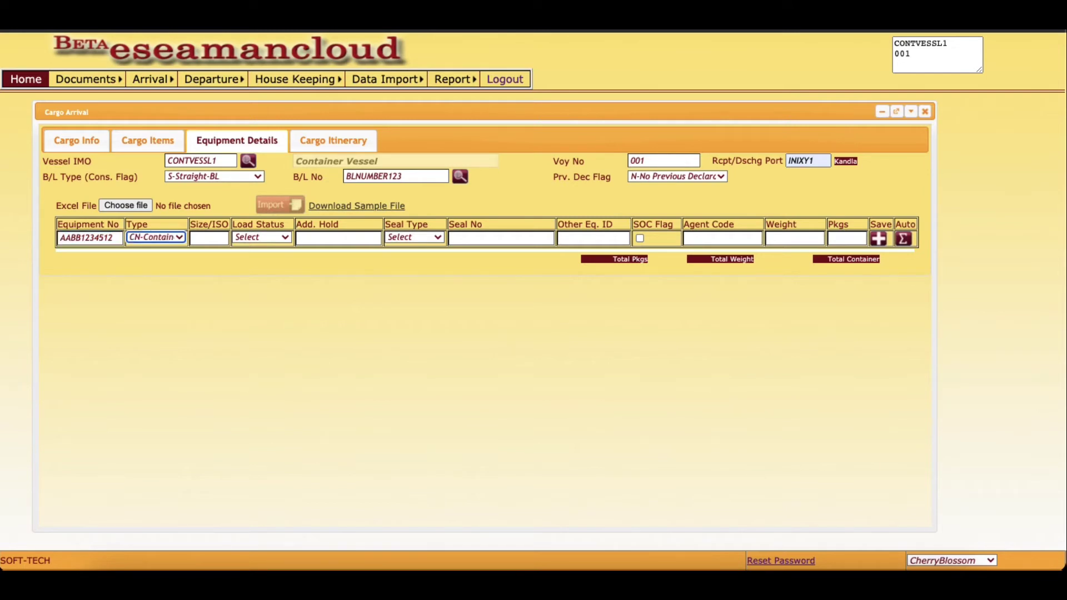
key(Tab)
text(2200)
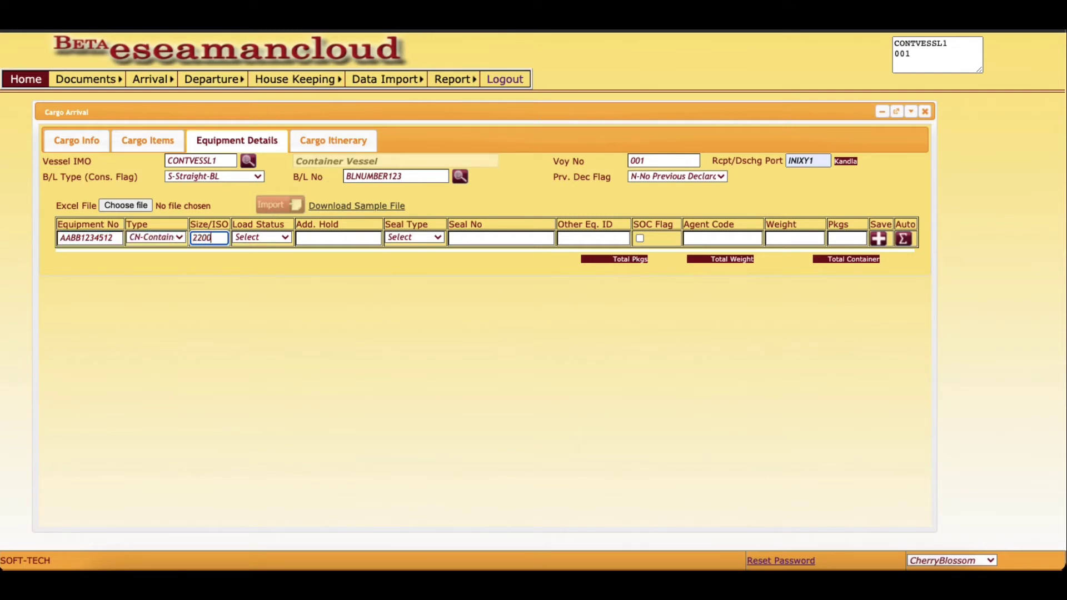
key(Tab)
key(Down)
- Set seal type BTSL, seal number SEALNUMBER and agent code AGENTPAN11
key(Tab)
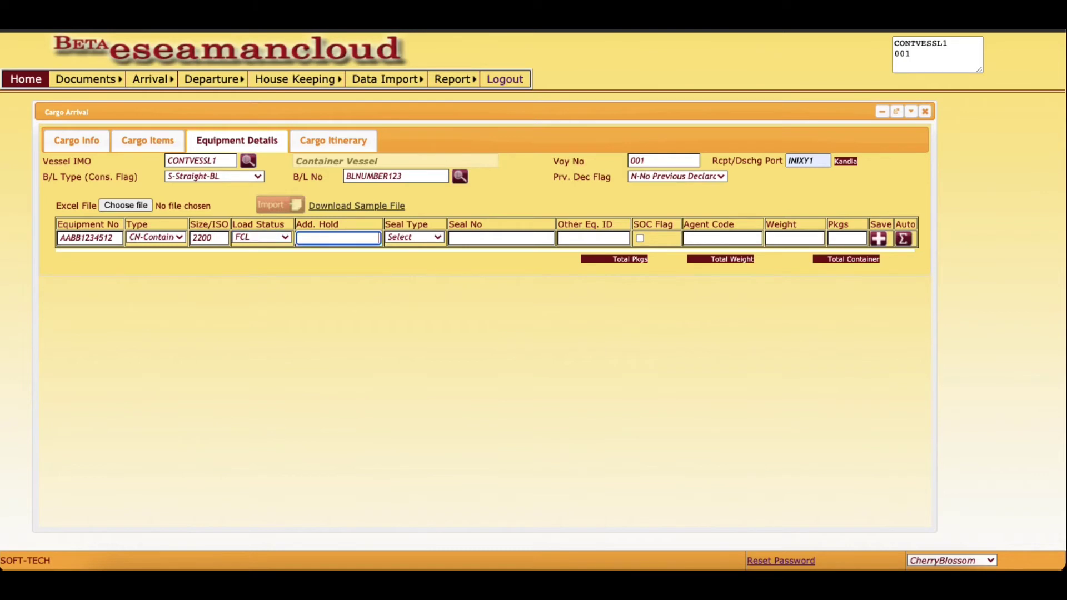
key(Tab)
key(space)
key(Down)
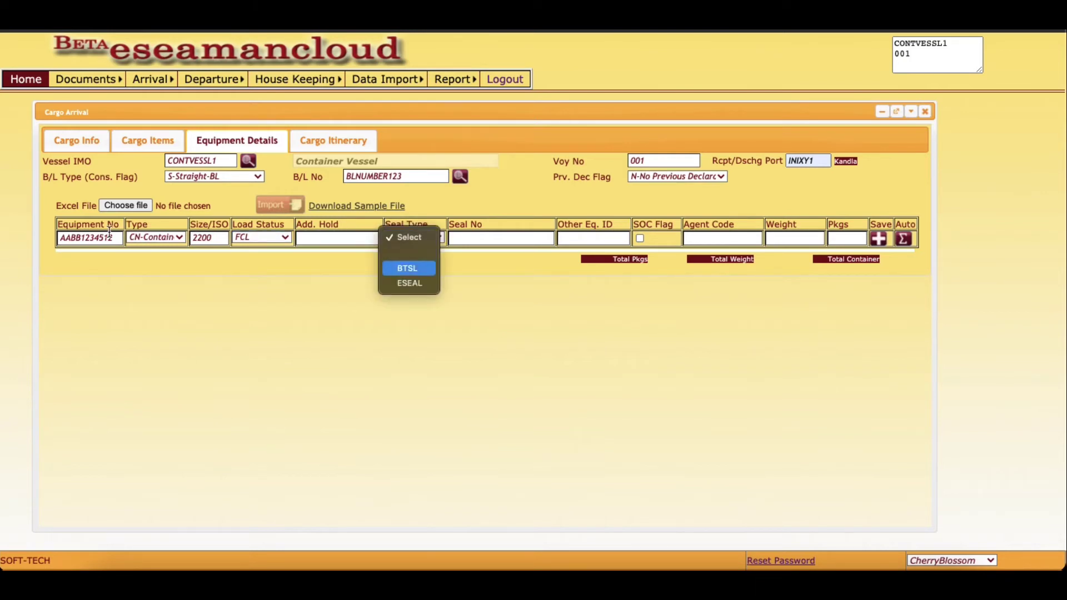
key(Return)
key(Tab)
text(SE)
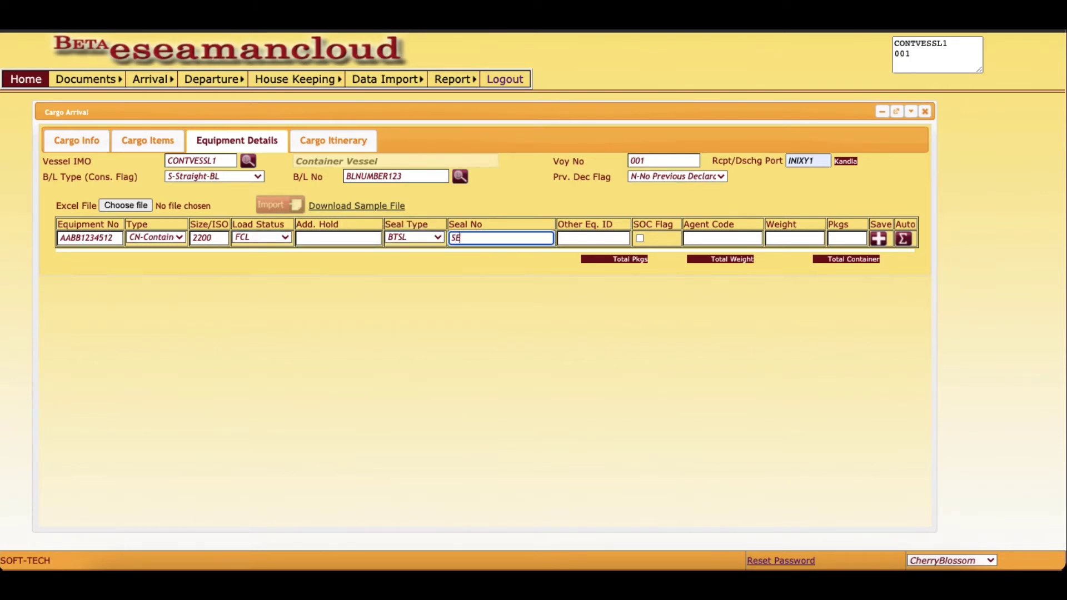
text(ALNUMBER)
key(Tab)
key(Tab)
key(Tab)
text(A)
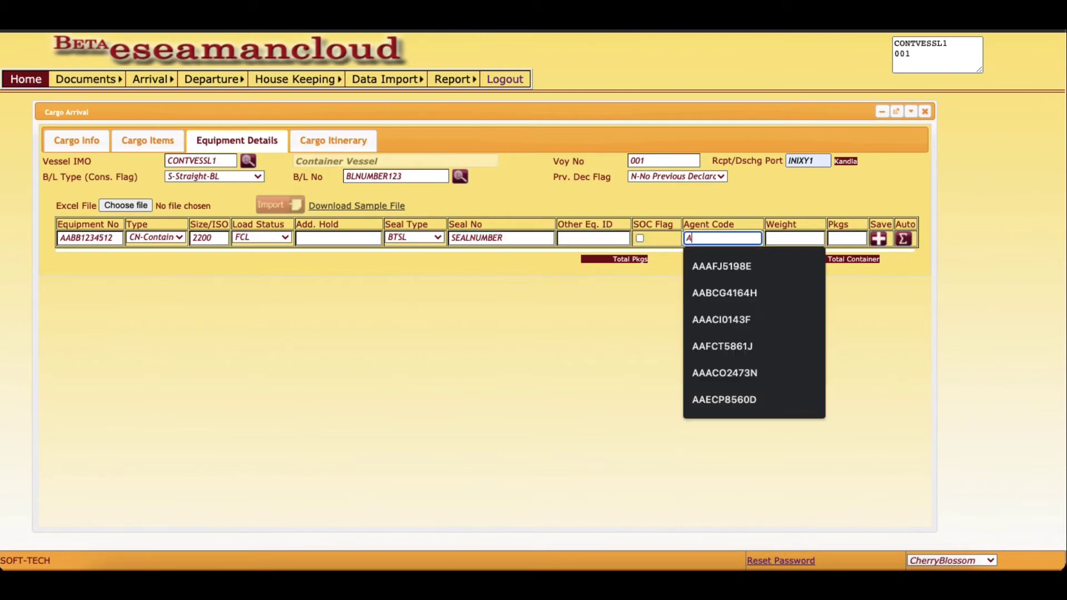
text(GENTPAN)
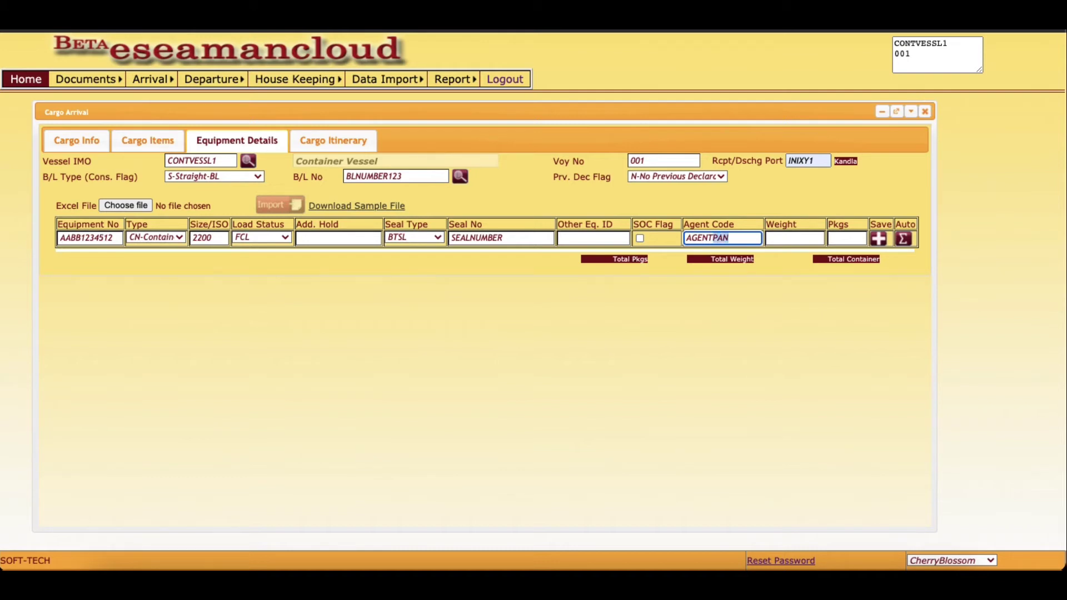
click(728, 238)
- Enter container weight 100 and 1 package, and save the equipment row
click(795, 238)
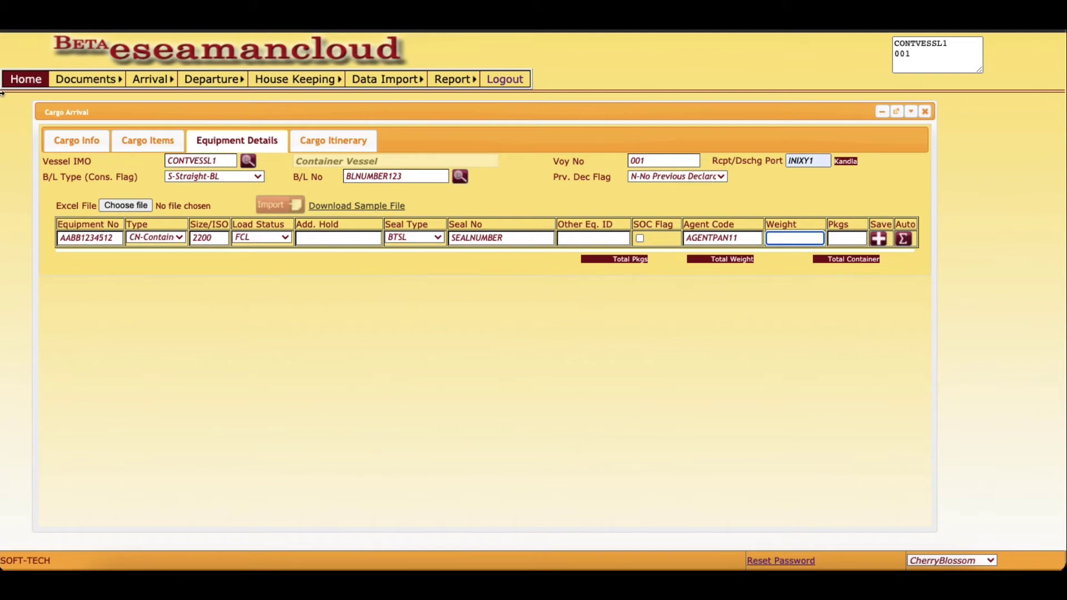
click(83, 143)
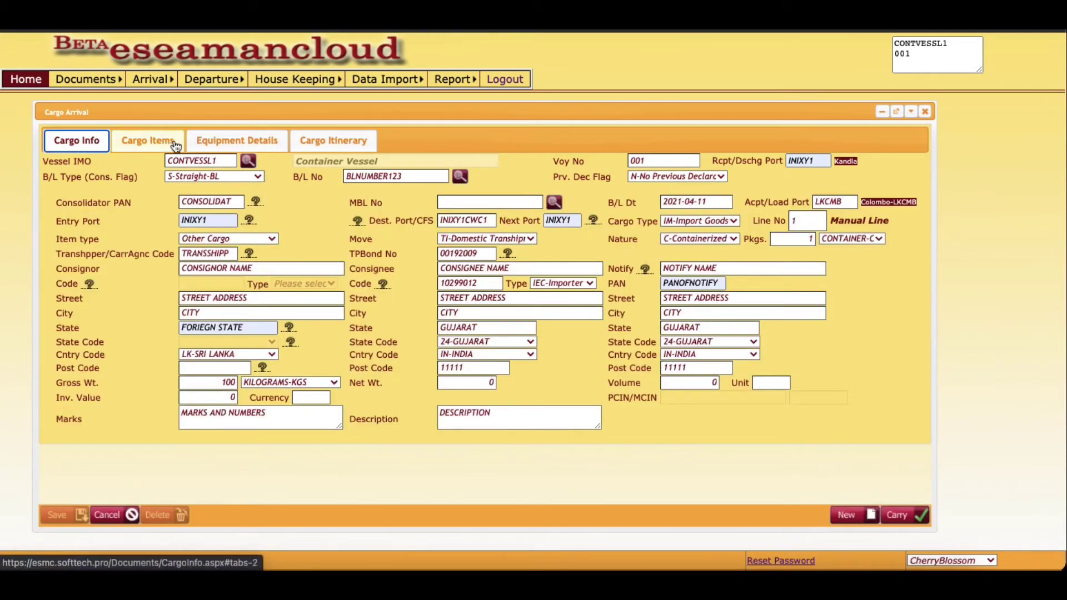
click(247, 144)
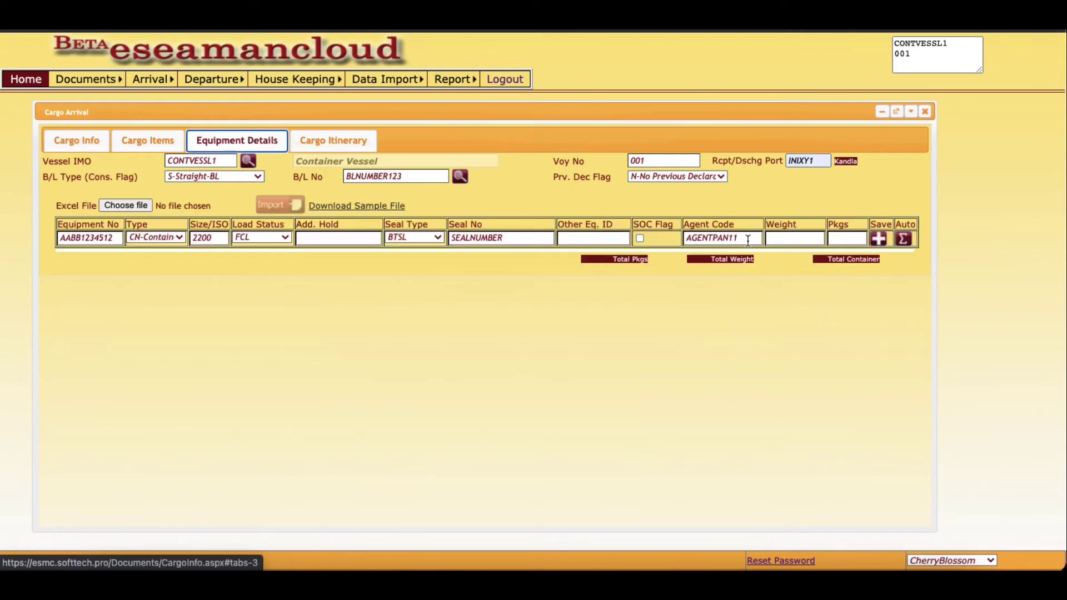
click(800, 238)
text(100)
key(Tab)
text(1)
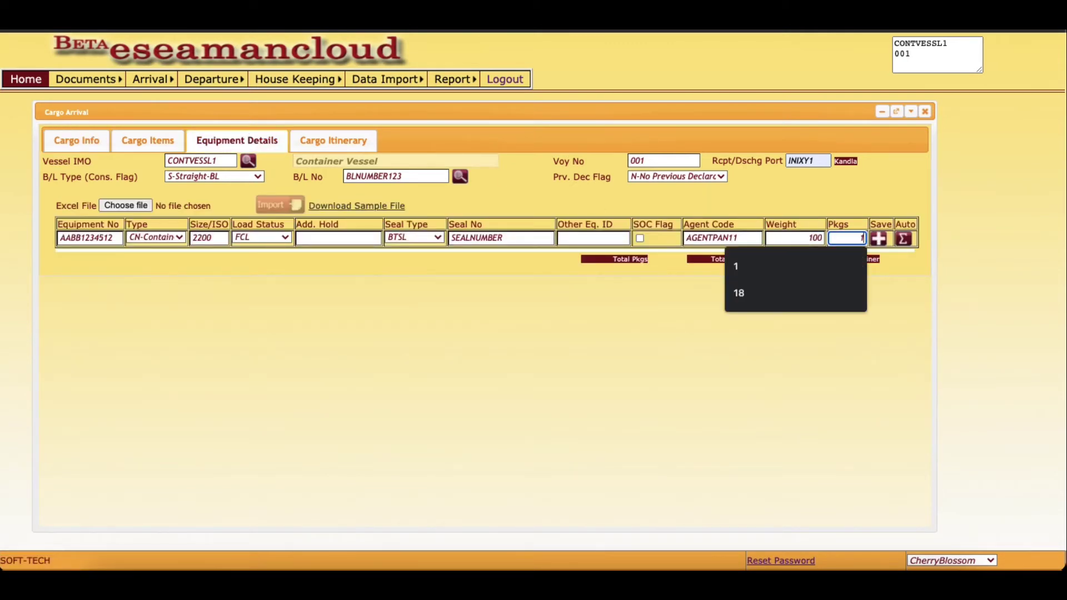
key(Tab)
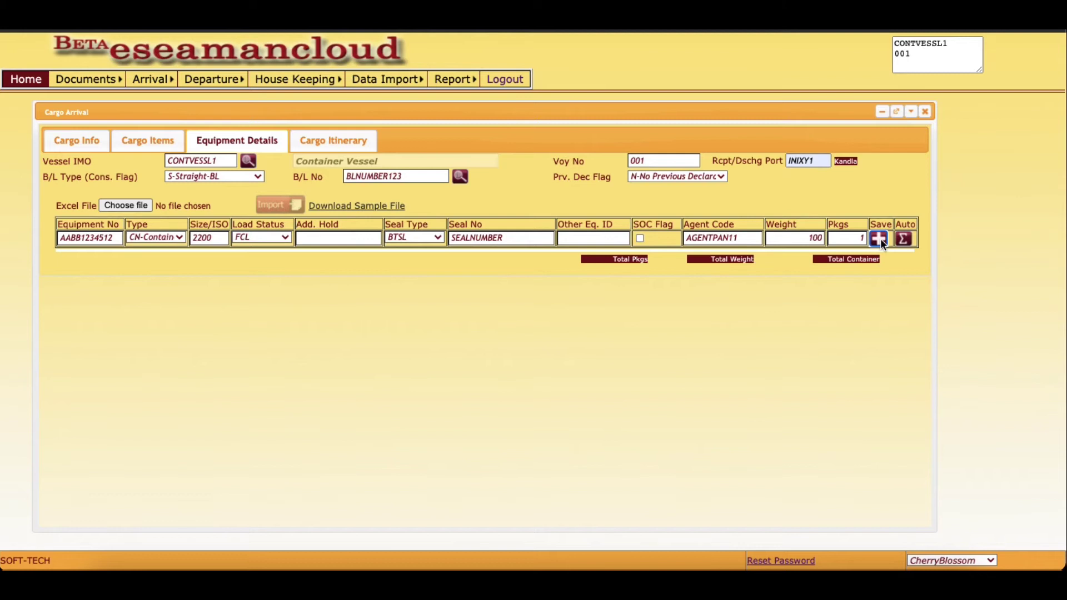
click(879, 238)
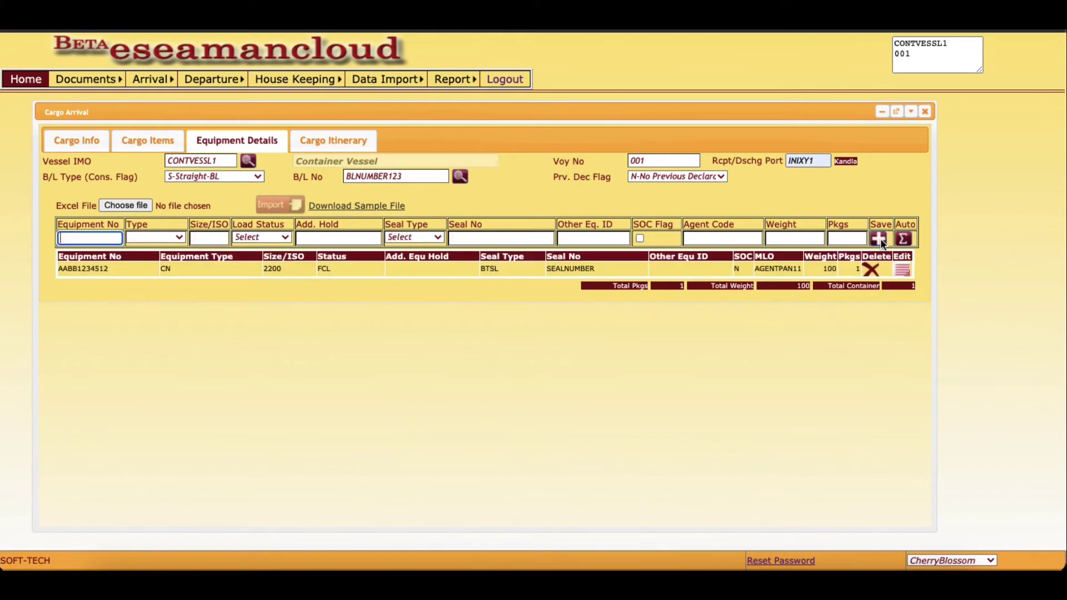
click(333, 140)
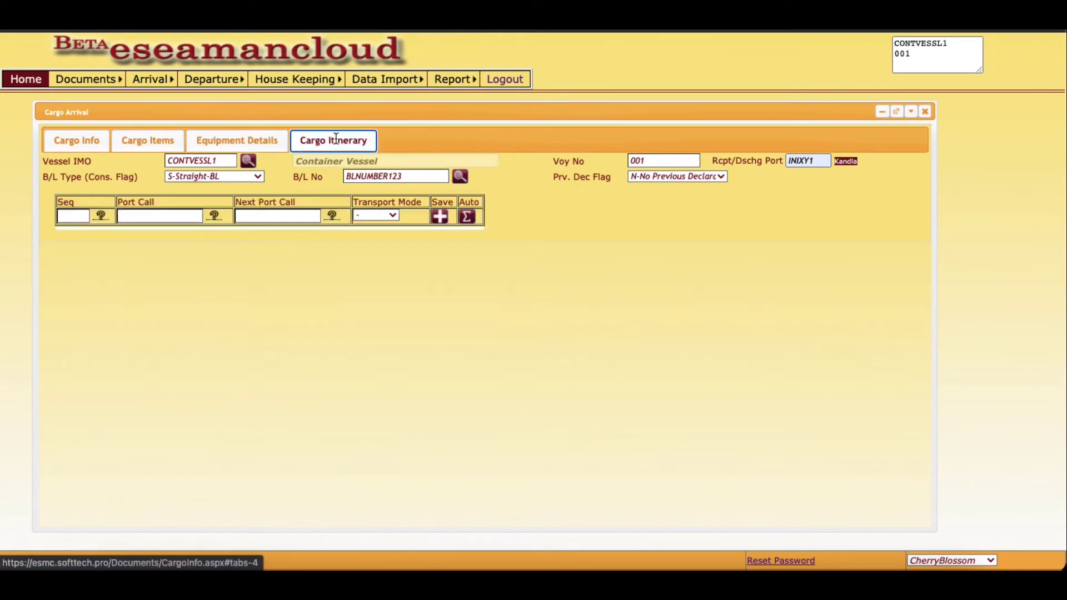
- Auto-generate legs LKCMB→INIXY1 and INIXY1→INIXY1CWC1, then review cargo items and cargo info
click(468, 217)
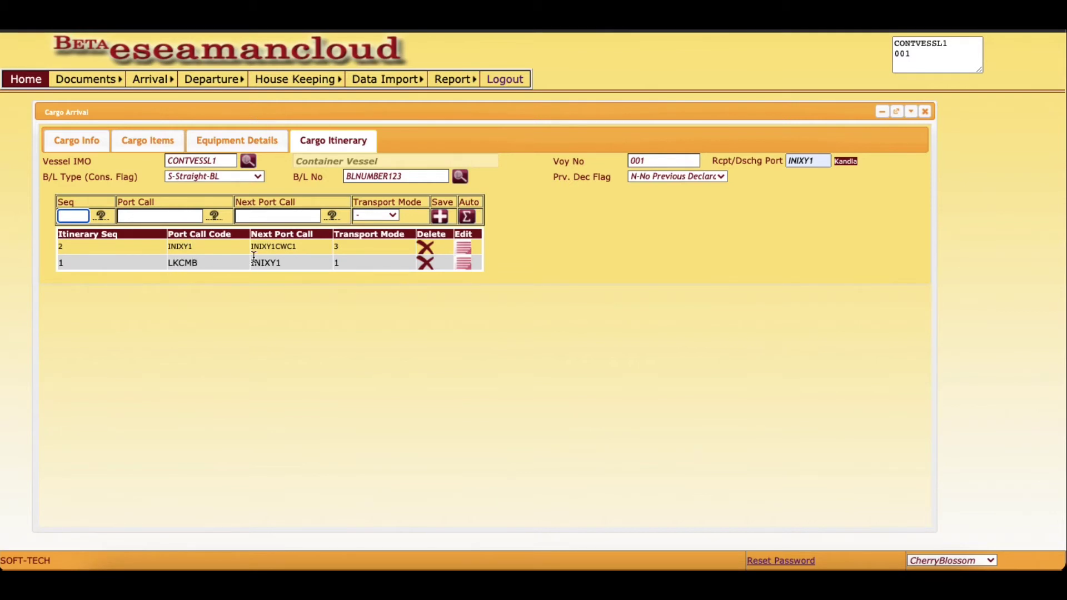
click(240, 149)
click(159, 147)
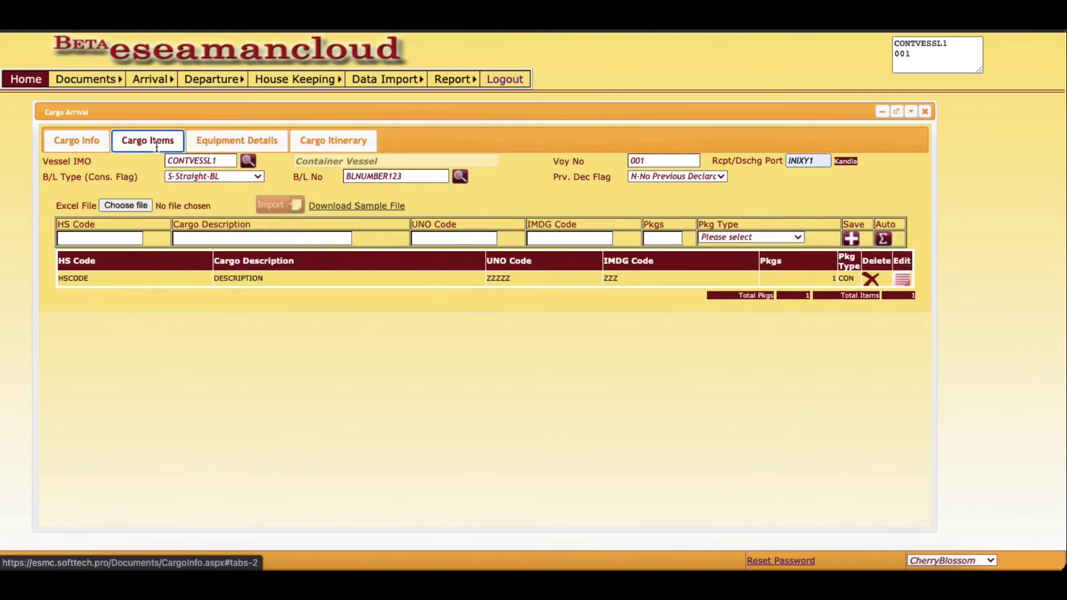
click(93, 146)
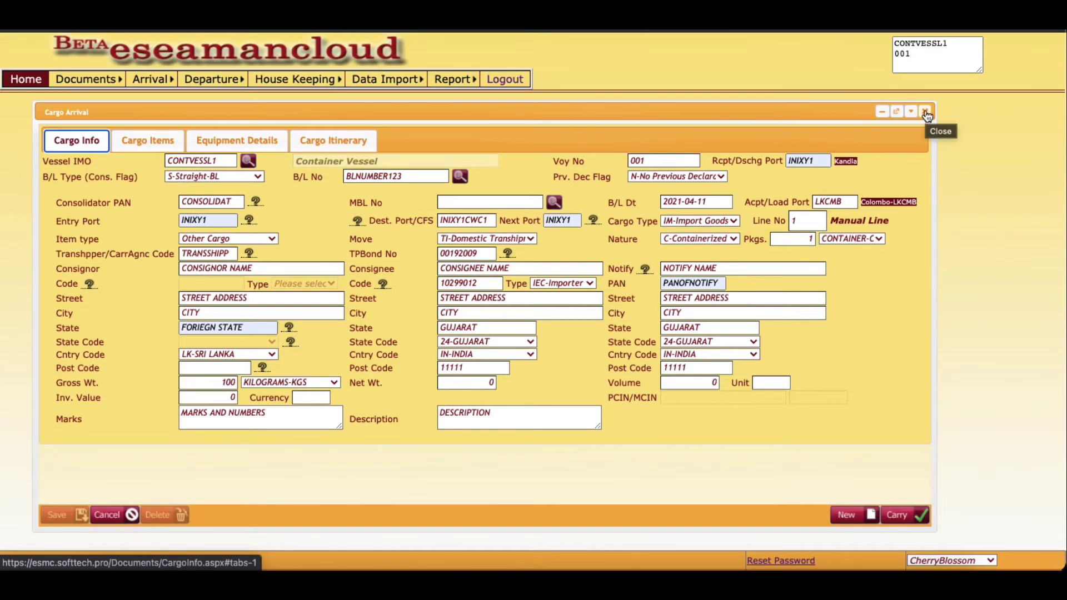
- Close Cargo Arrival and select vessel CONTVESSL1 voyage 001 in Assign Job
click(925, 113)
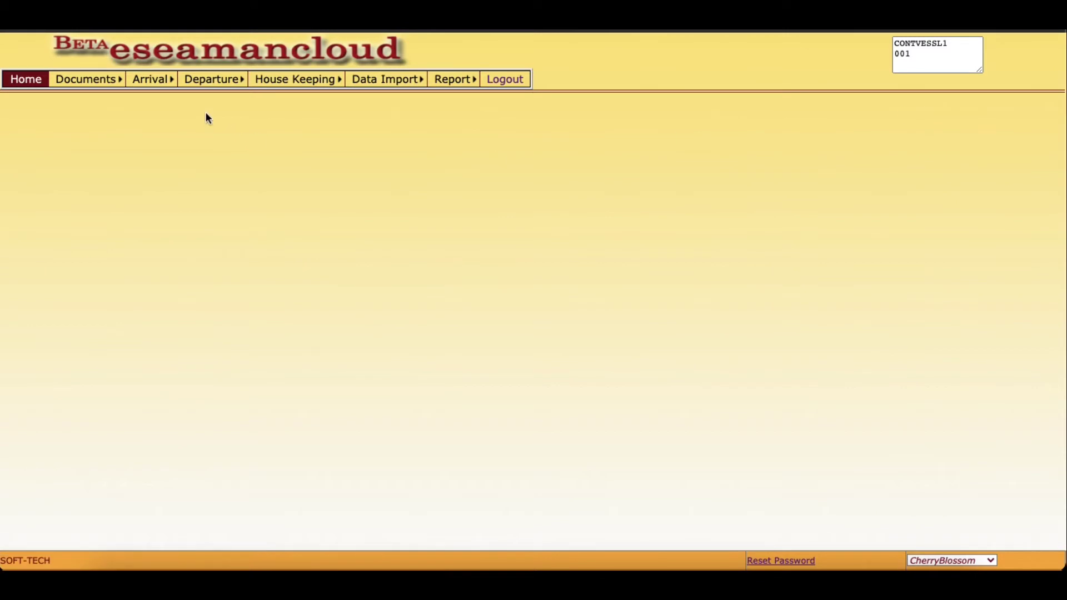
mouse_move(86, 79)
click(107, 145)
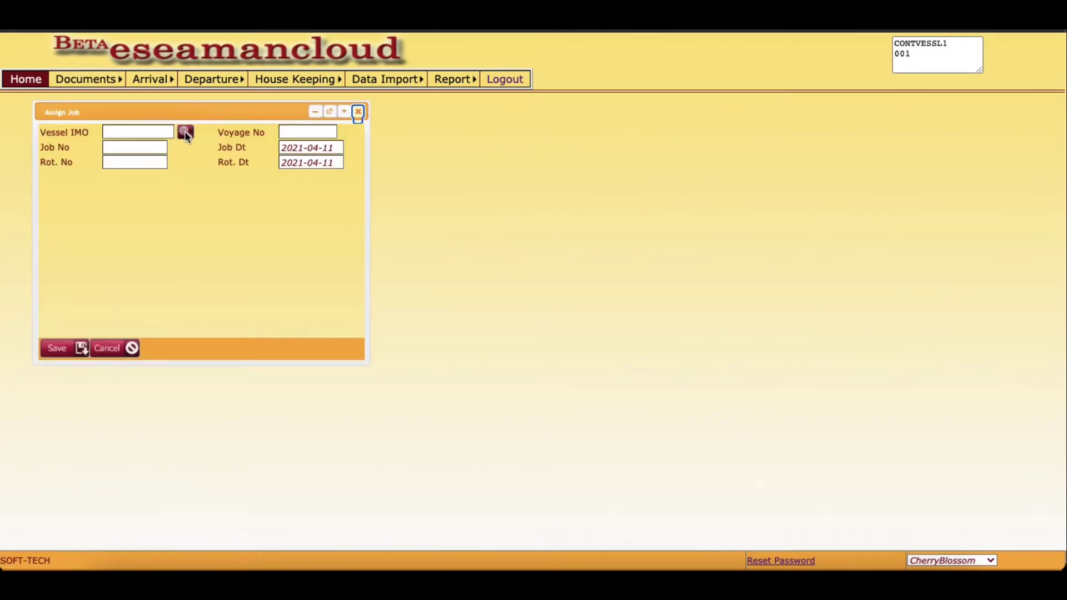
double_click(919, 44)
key(ctrl+c)
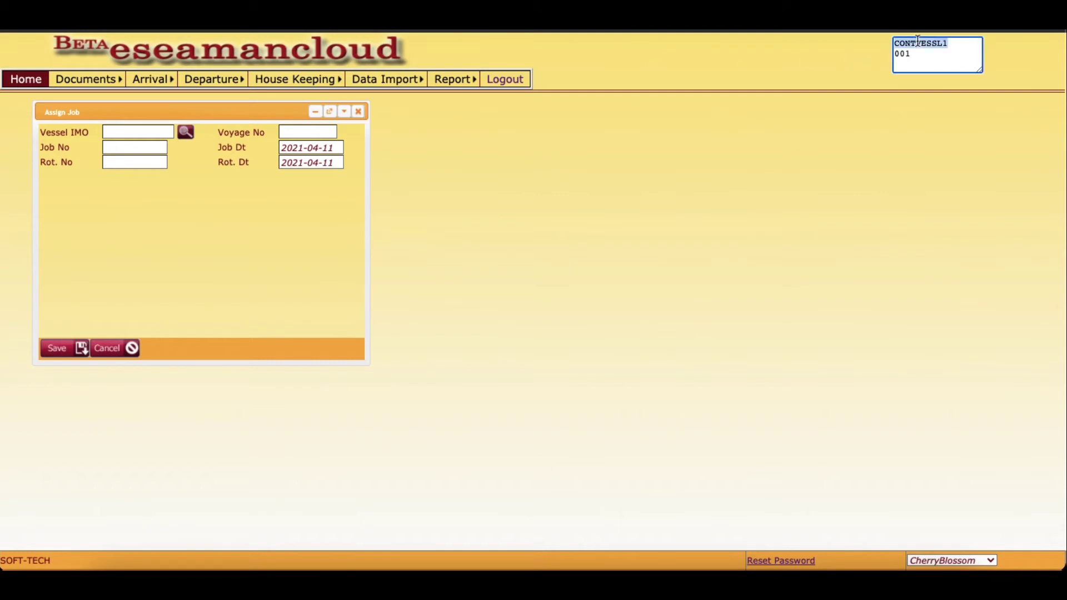
click(149, 131)
key(ctrl+v)
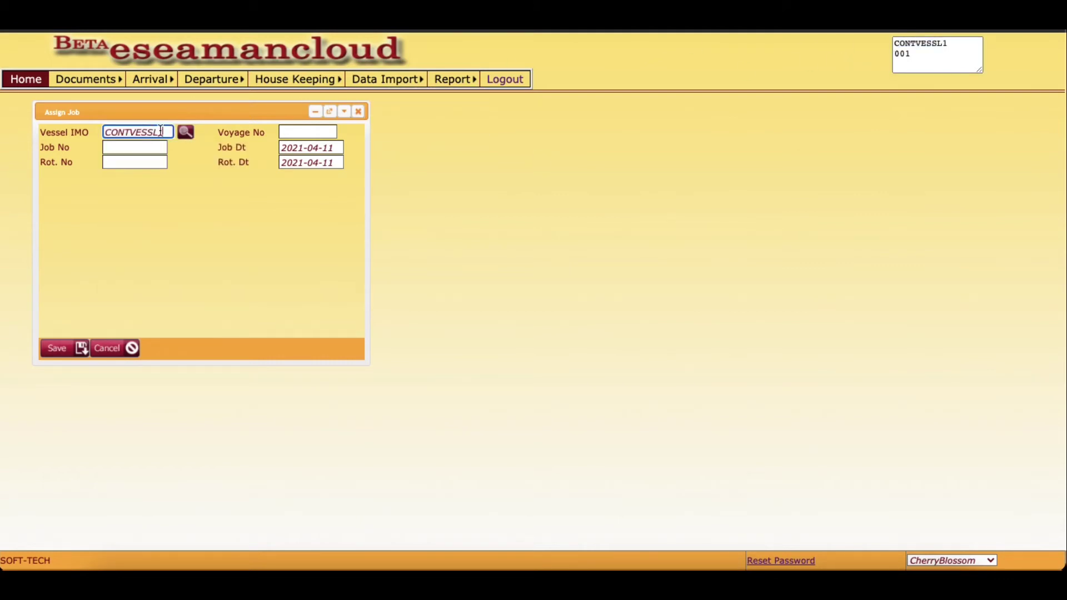
click(185, 134)
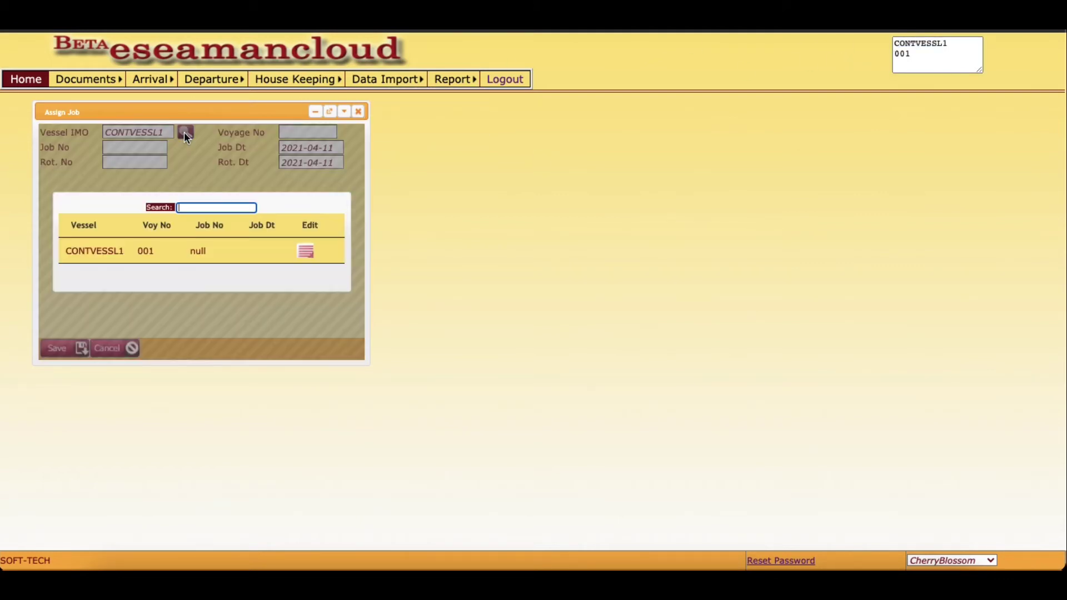
click(308, 254)
- Enter job number 23, job date 2021-04-11 and rotation number 10000, then save
click(132, 148)
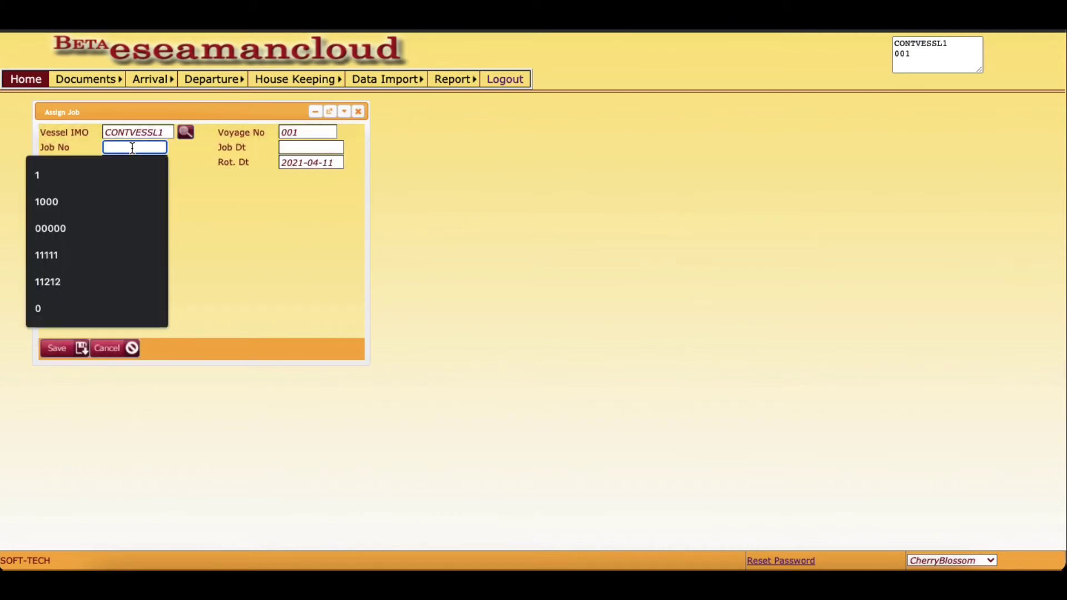
text(23)
key(Tab)
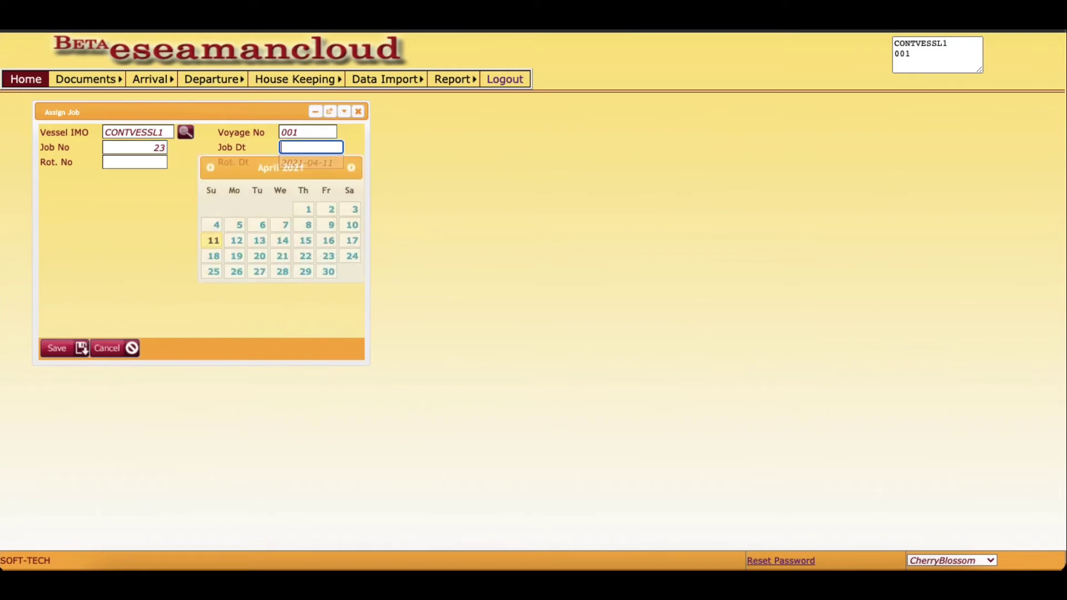
click(213, 241)
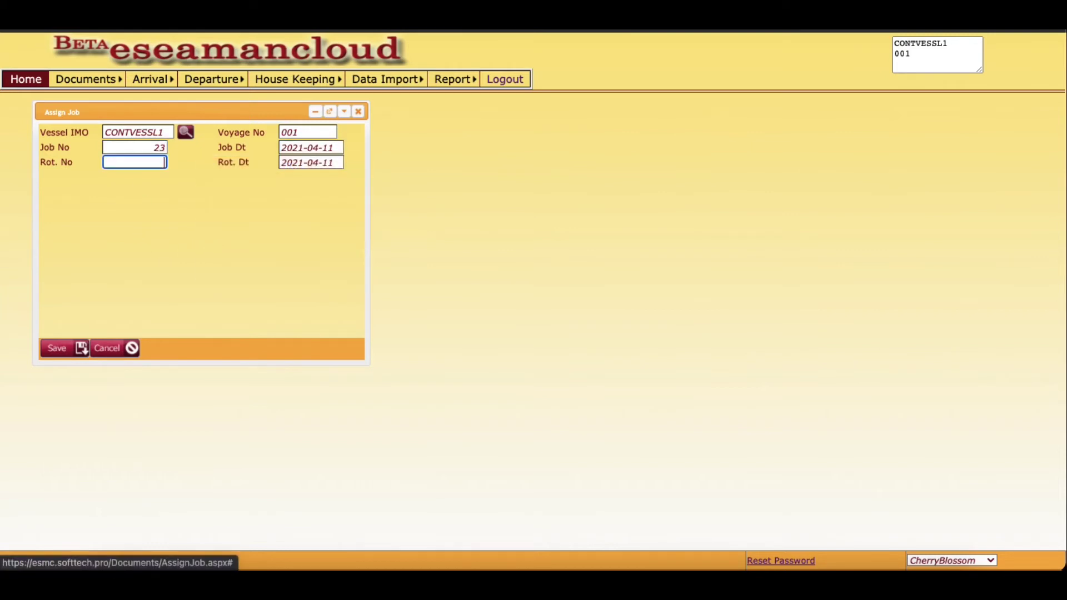
text(10000)
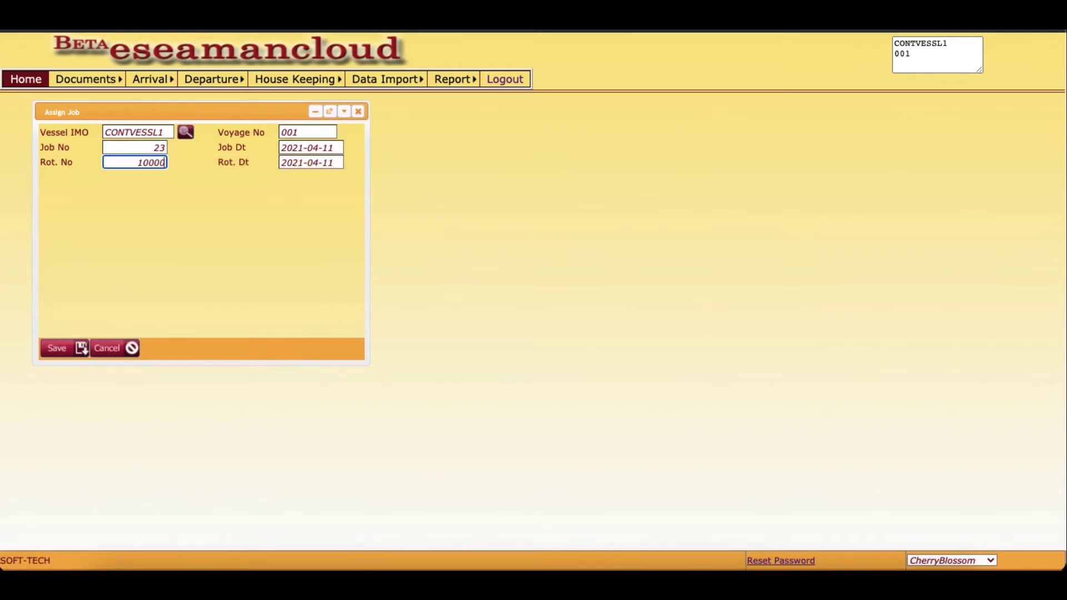
key(Tab)
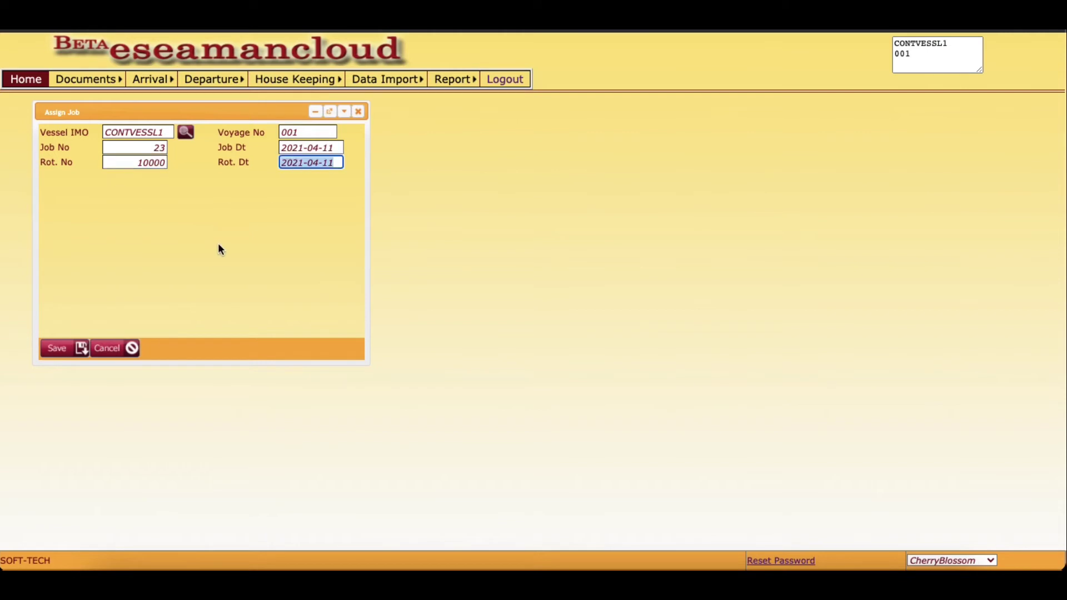
key(shift+Tab)
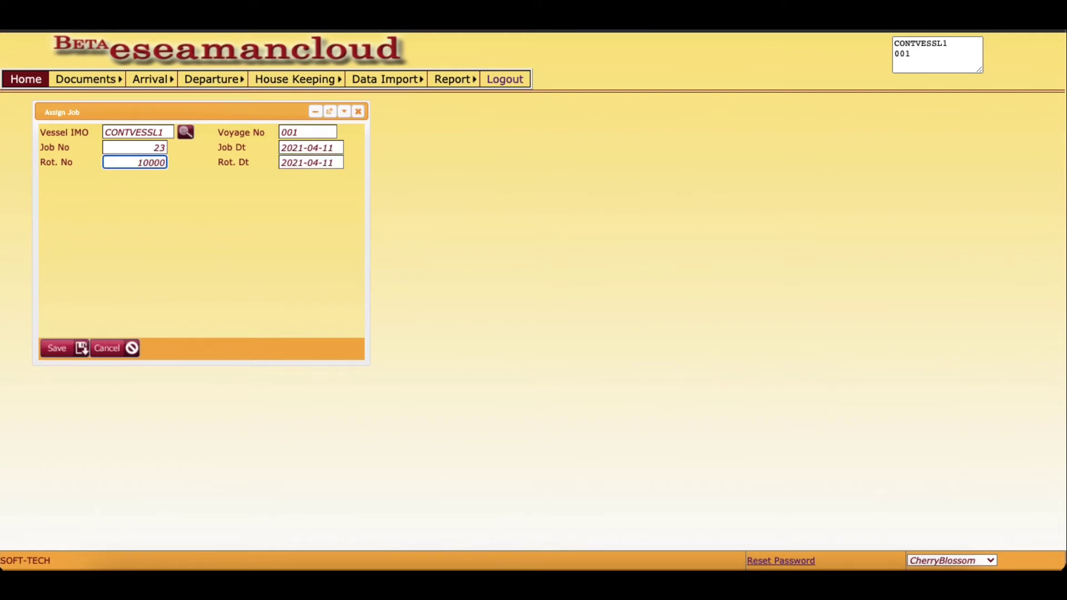
key(Tab)
click(62, 349)
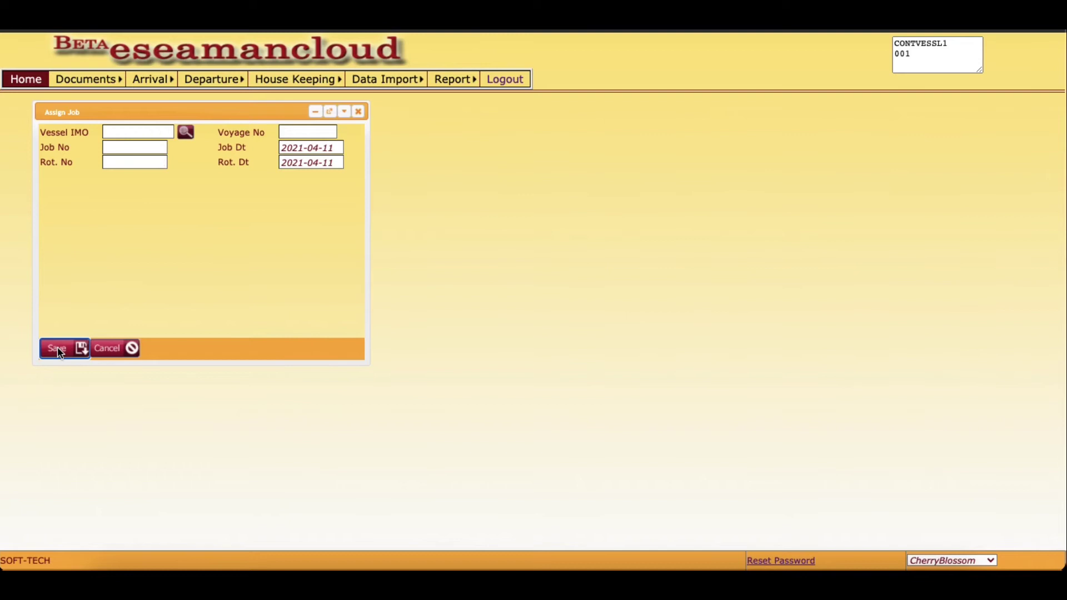
- Validate SCE (Arrival CSN) data for vessel CONTVESSL1, voyage 001
click(358, 111)
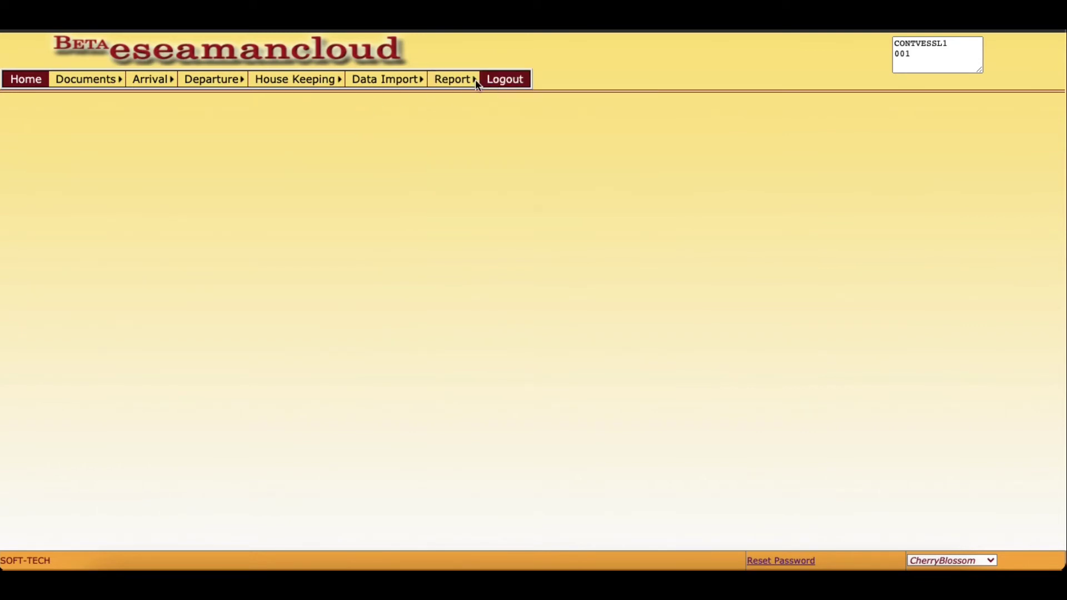
mouse_move(452, 79)
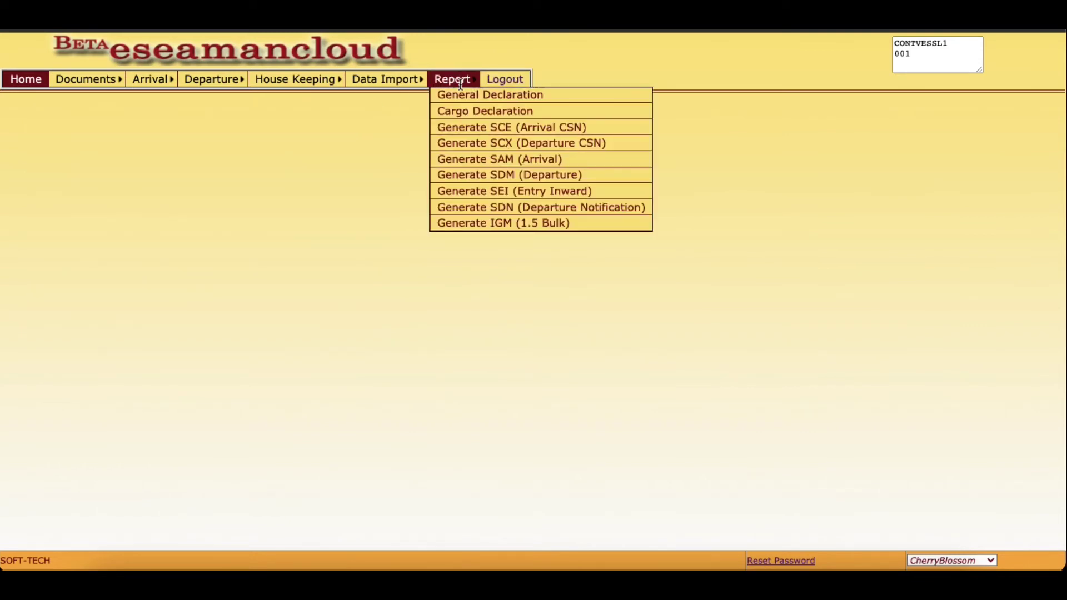
click(484, 133)
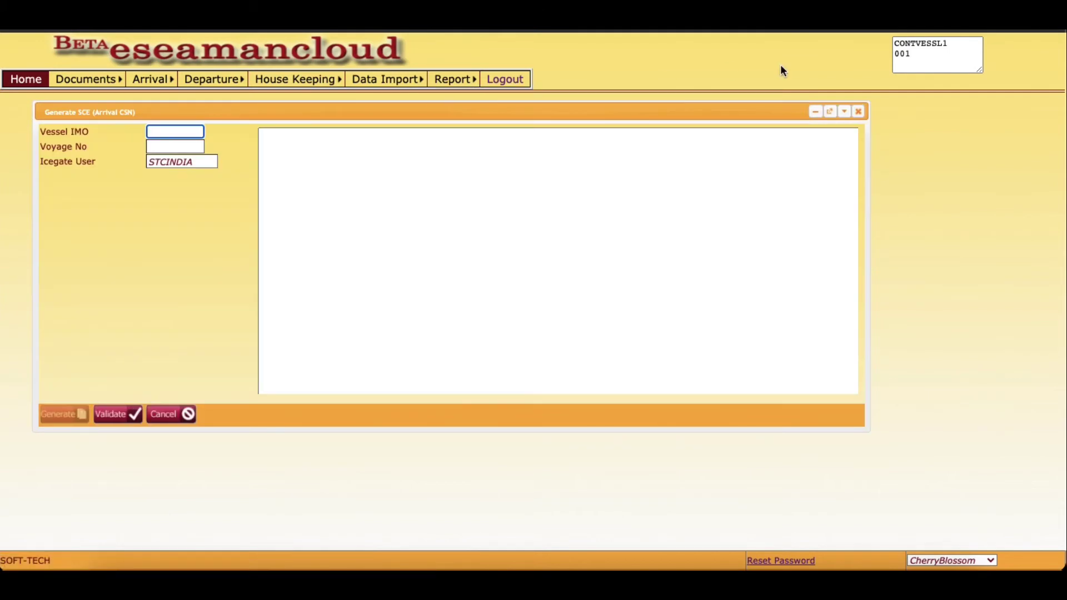
double_click(905, 45)
key(ctrl+c)
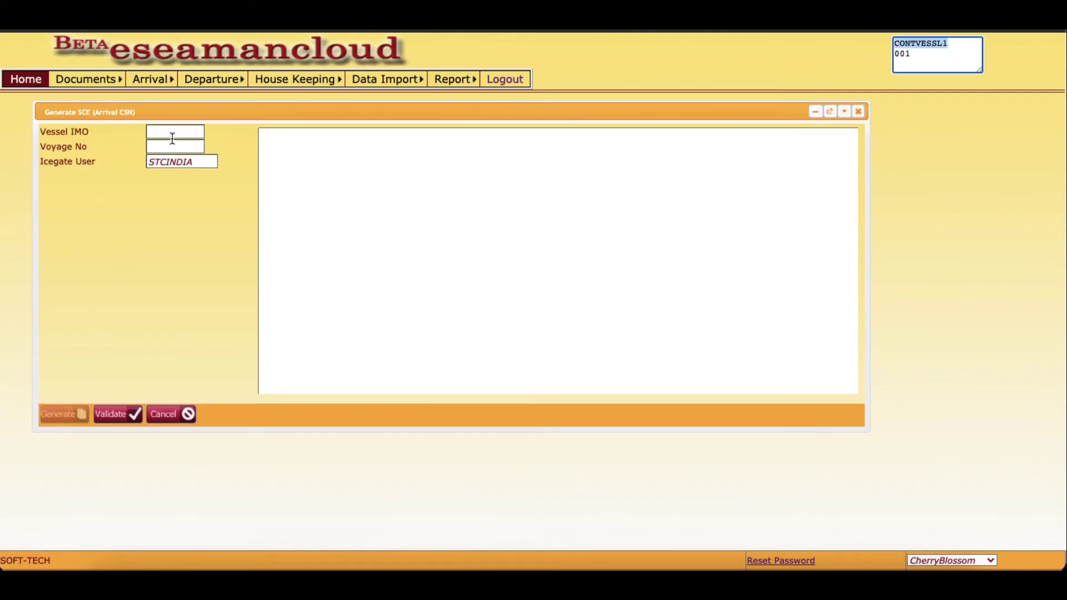
click(172, 134)
key(ctrl+v)
key(Tab)
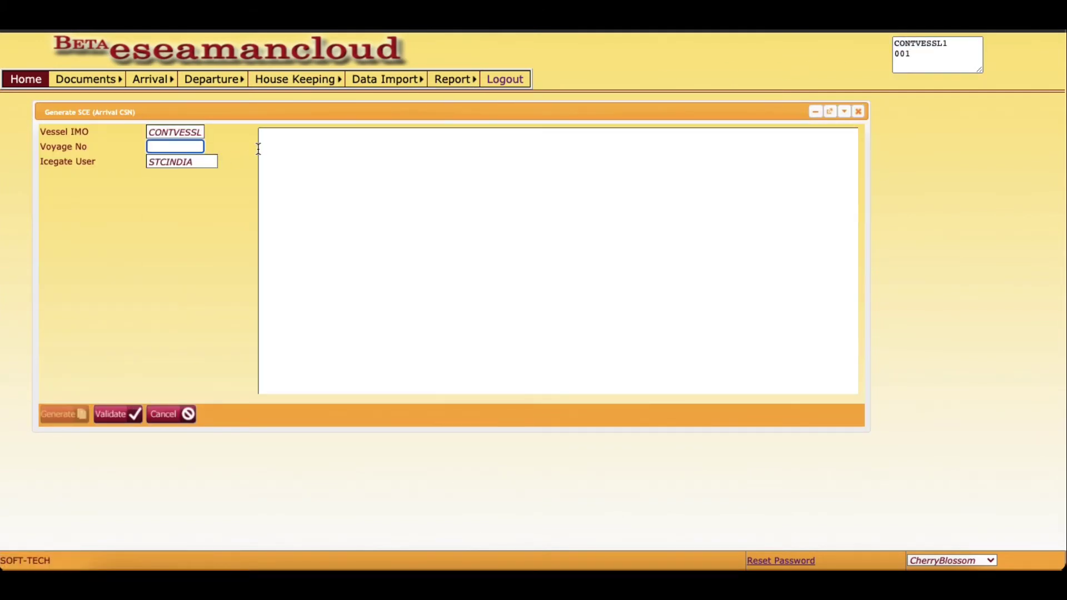
text(001)
key(Tab)
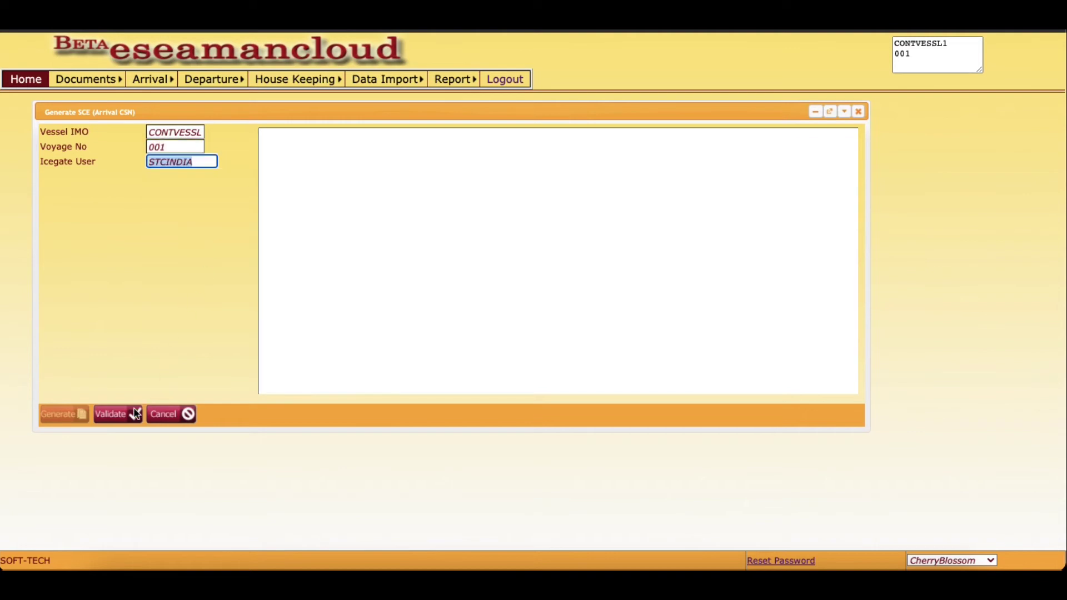
click(116, 418)
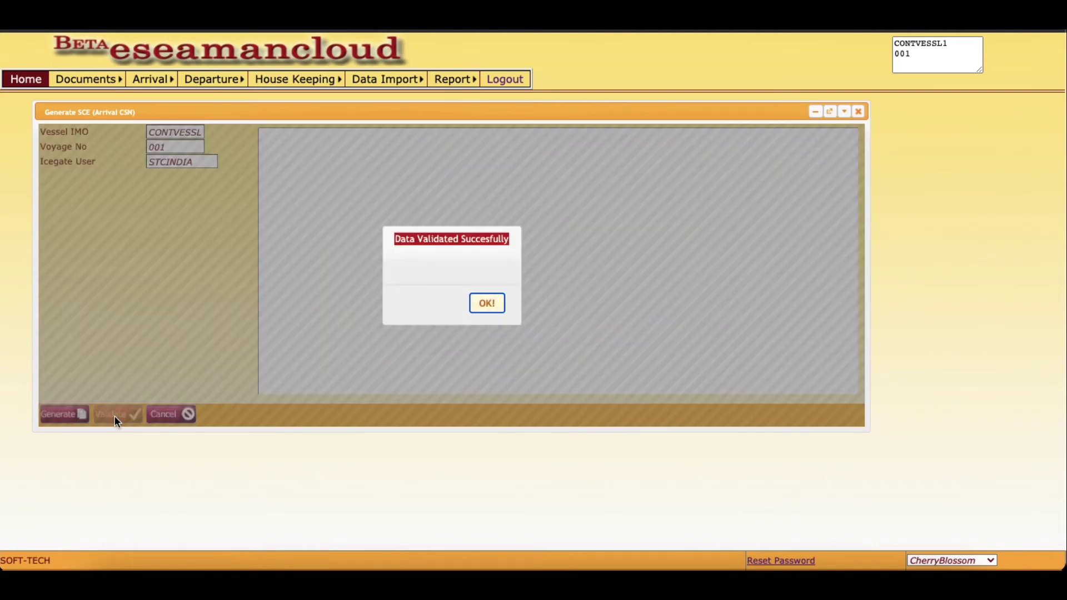
click(487, 302)
- Generate the SCE JSON file and save it to the Desktop
click(66, 414)
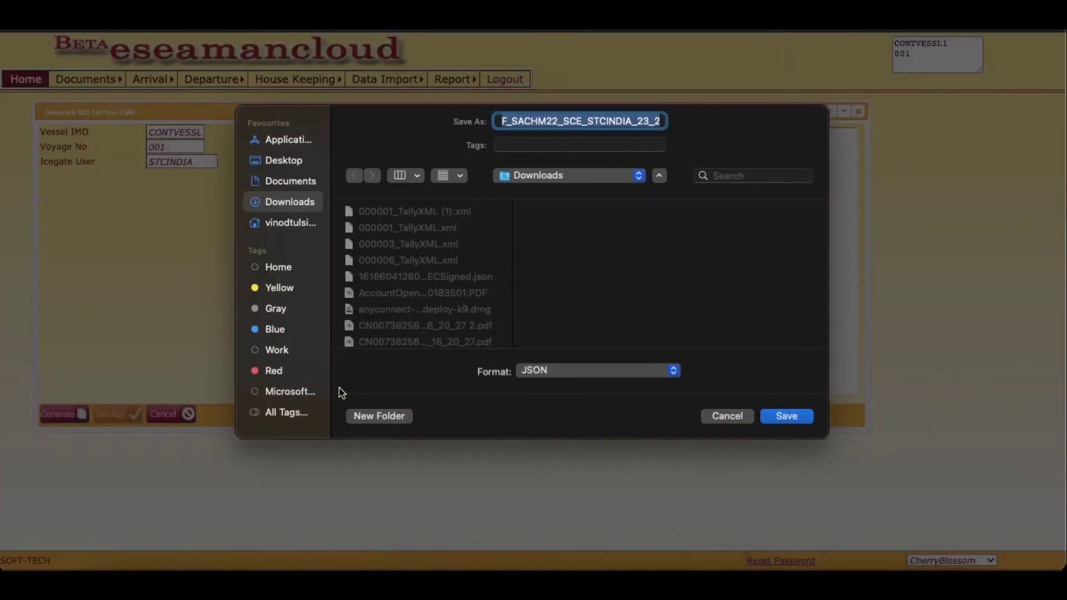
click(286, 162)
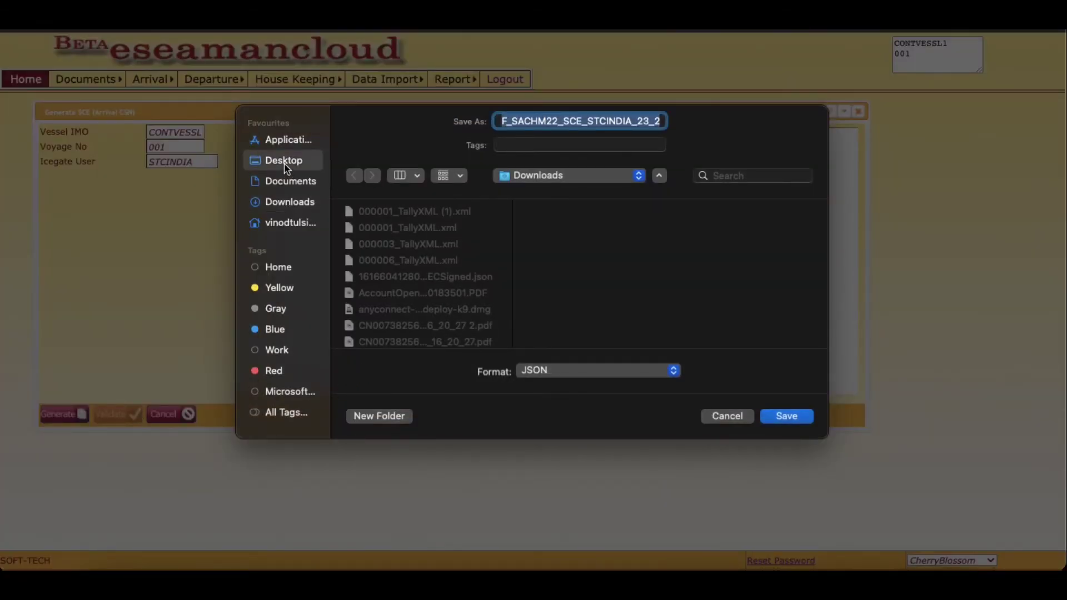
click(789, 417)
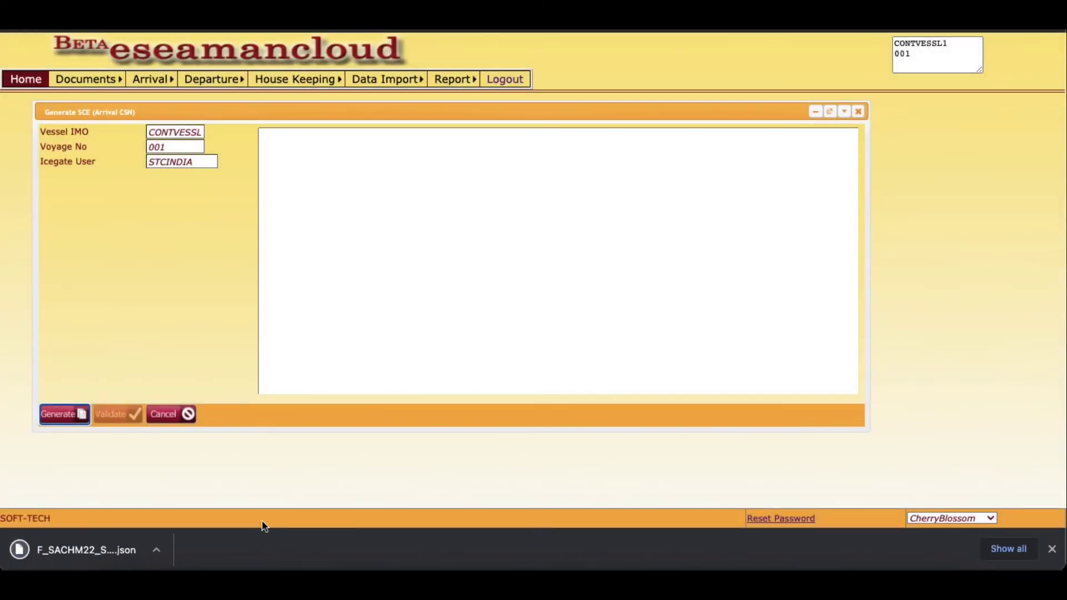
- Open F_SACHM22_SCE_STCINDIA_23_20210411_DEC.json from the Desktop folder in Sublime Text
click(158, 551)
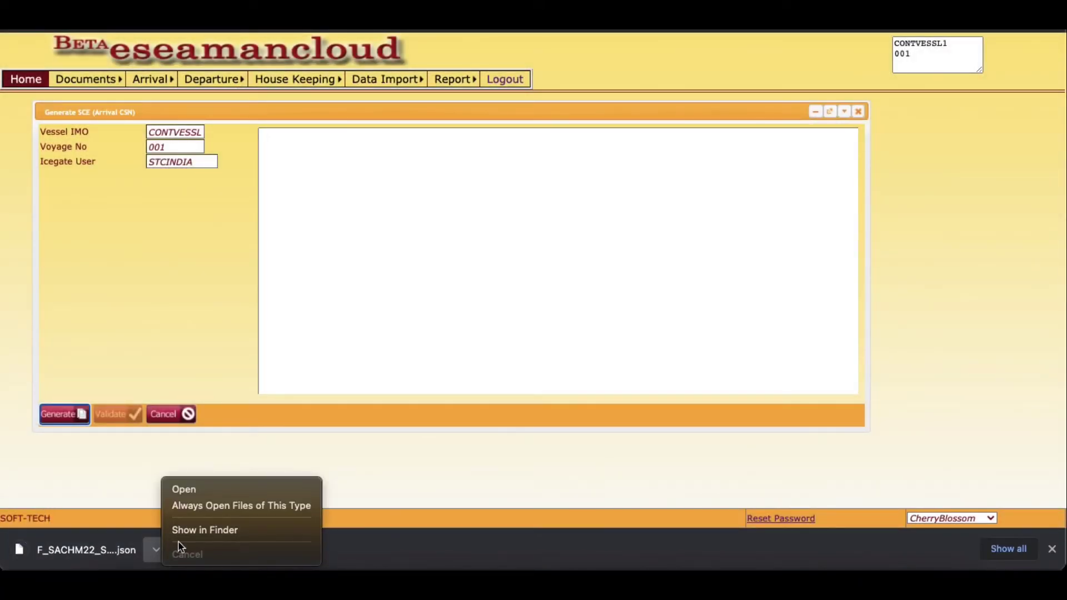
click(207, 528)
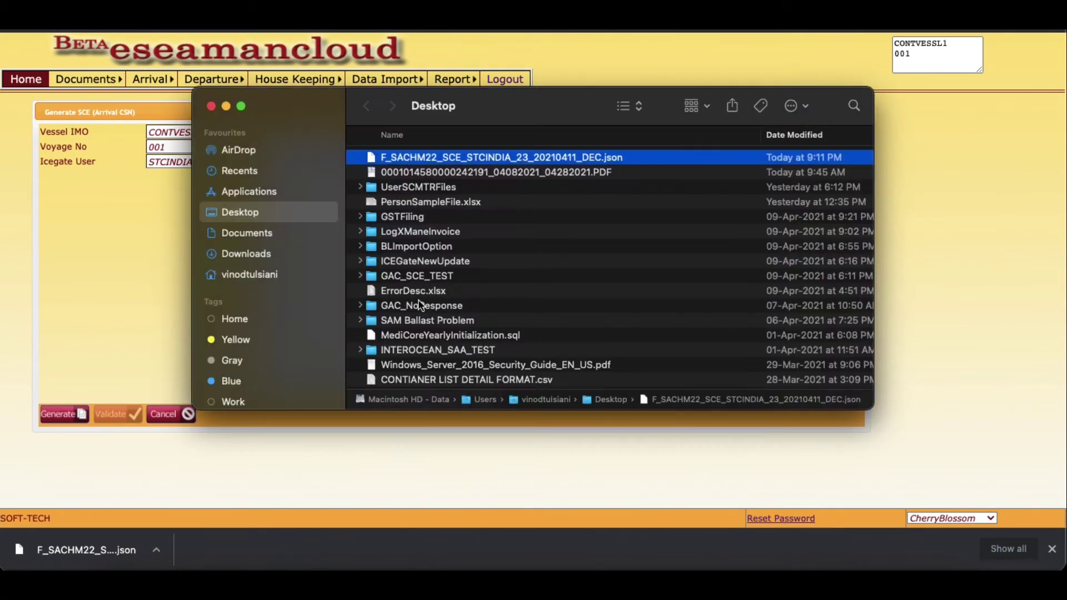
right_click(432, 162)
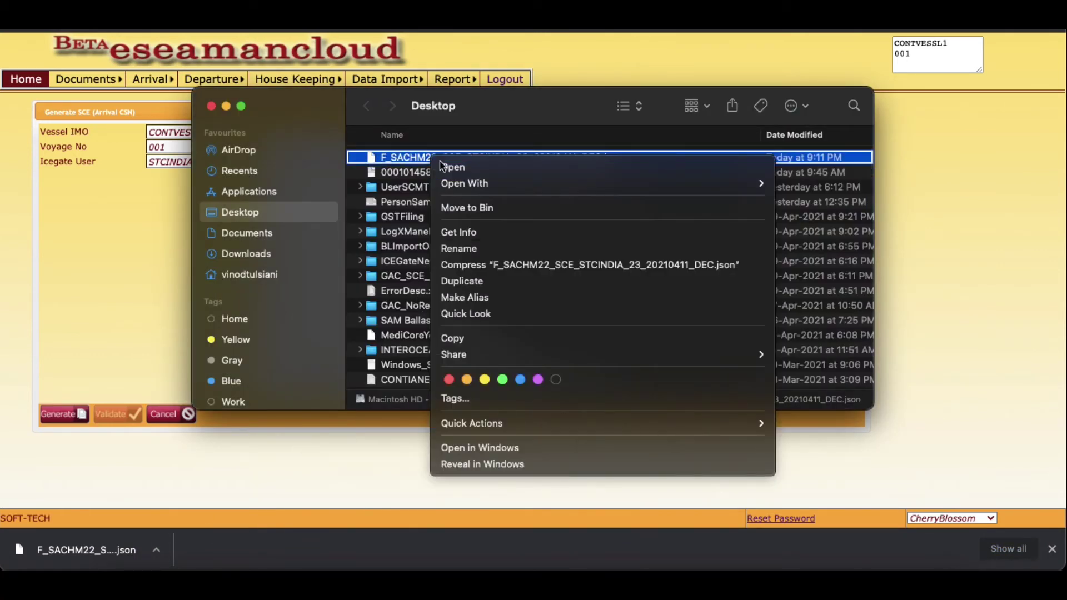
mouse_move(508, 185)
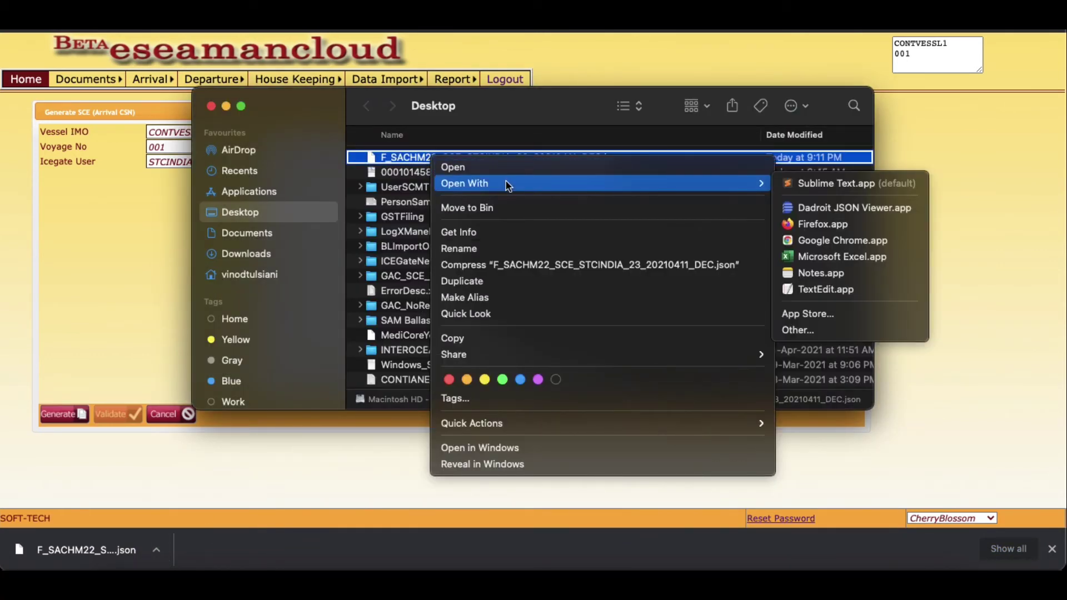
click(801, 184)
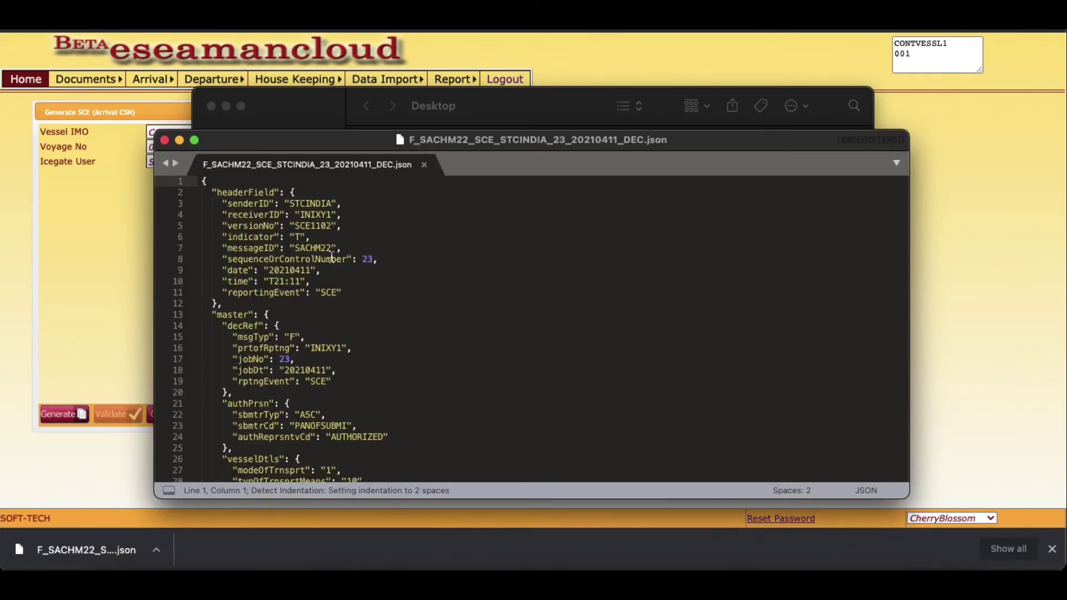
- Scroll through the SCE JSON contents, then close the Sublime Text window
scroll(332, 256, down, 3)
scroll(331, 257, down, 20)
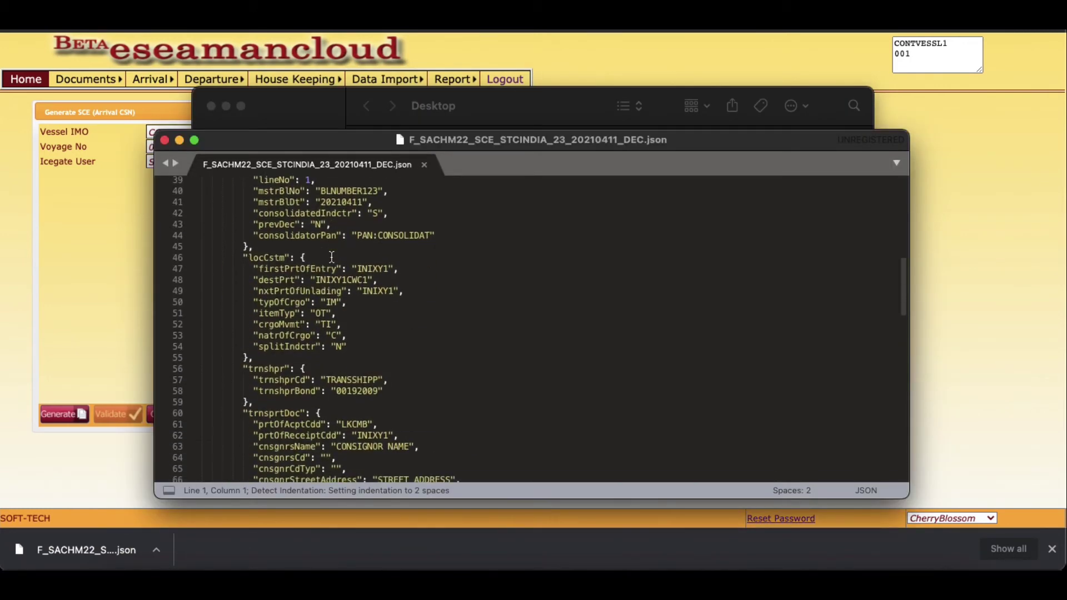
scroll(332, 257, down, 9)
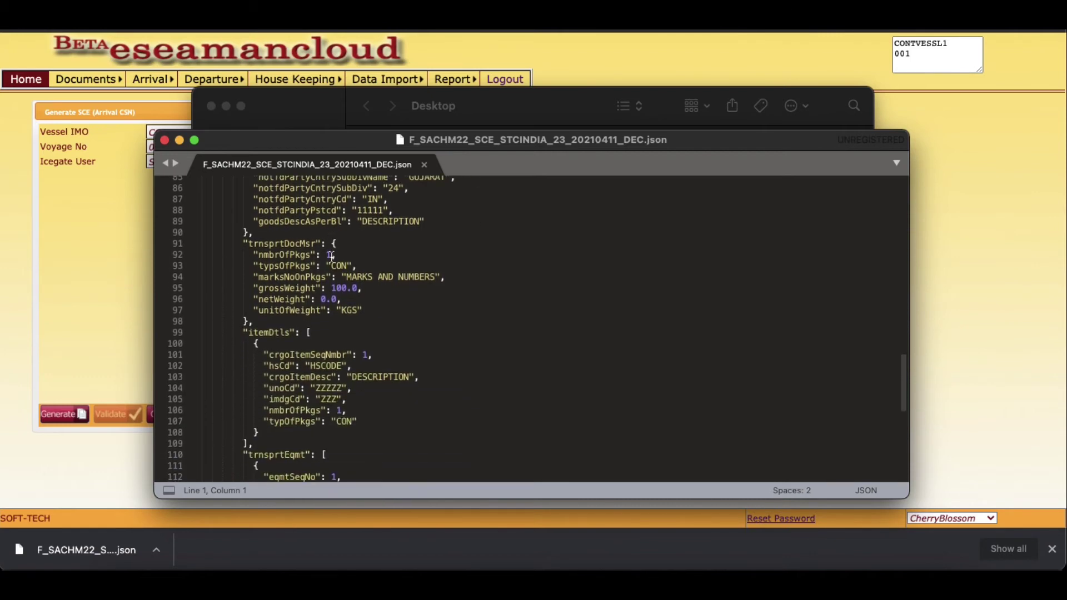
scroll(332, 256, down, 8)
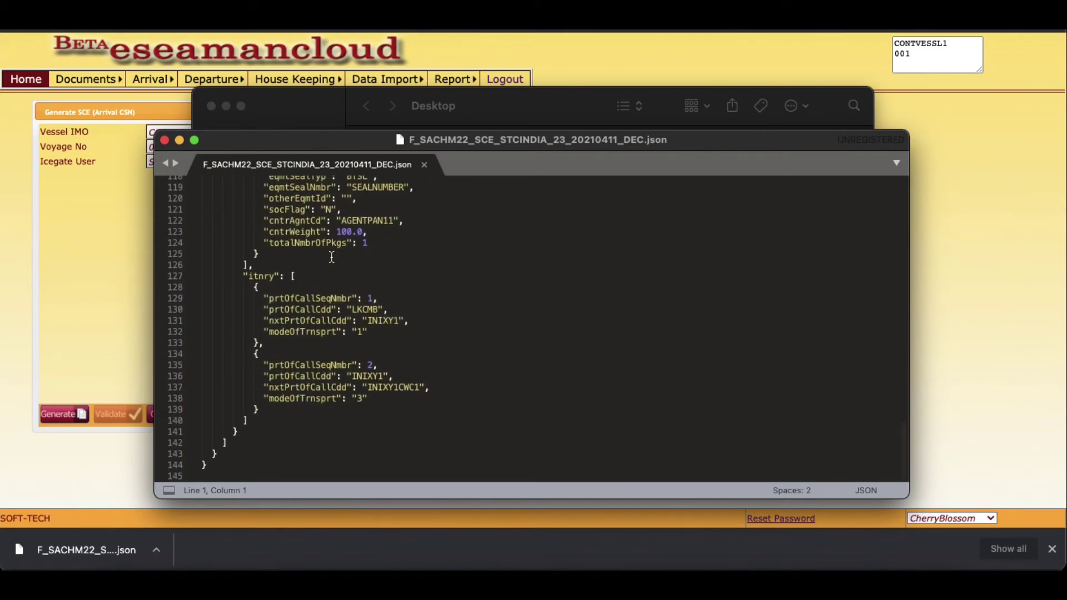
scroll(331, 257, up, 9)
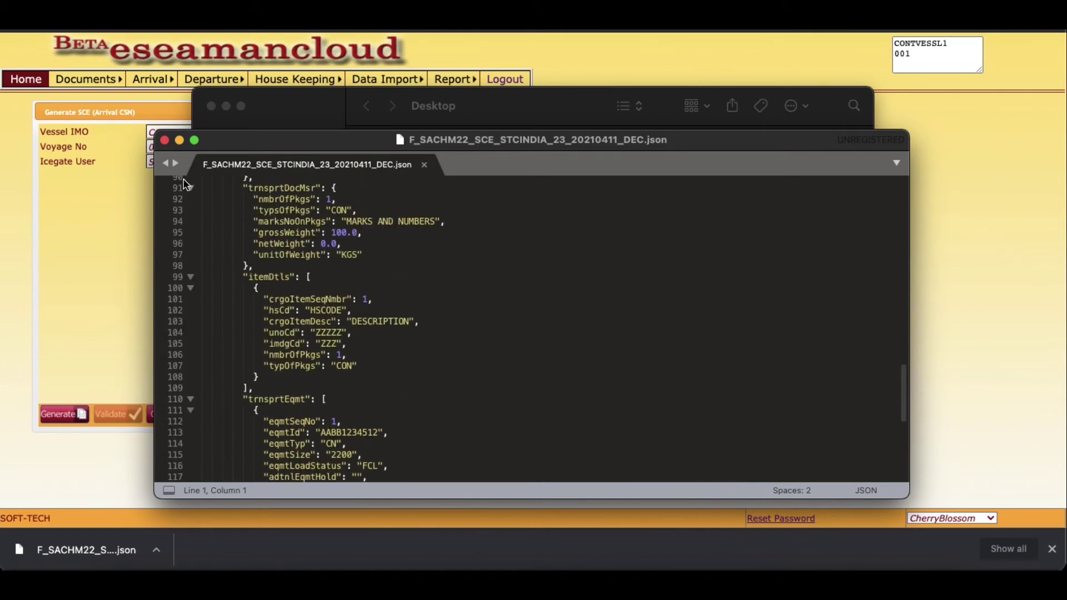
click(165, 140)
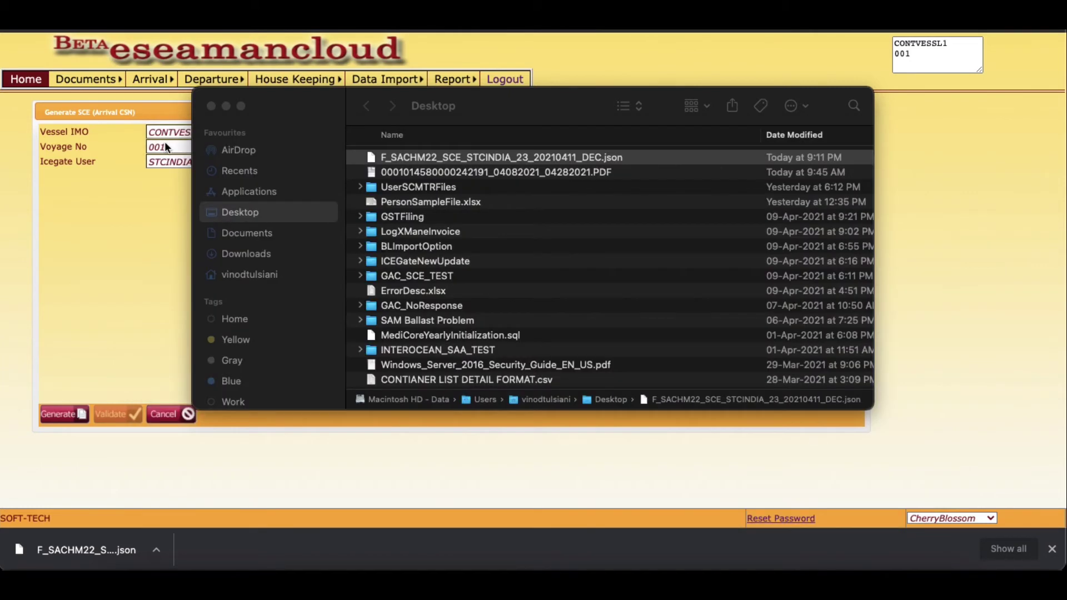
- Close the Desktop window and SCE generation form, then open the BL data import from Excel form
click(211, 106)
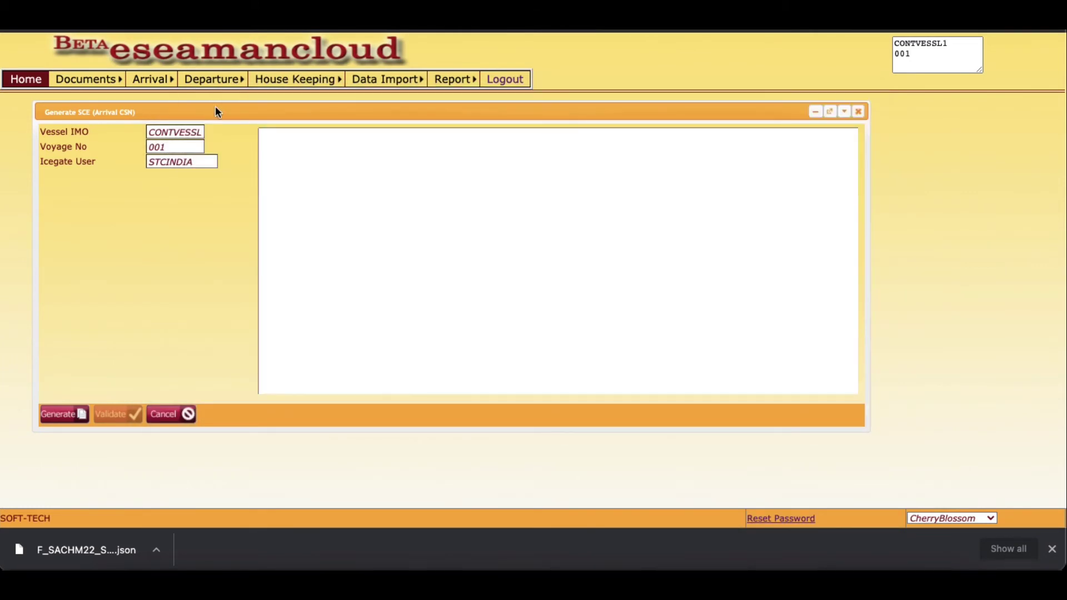
click(859, 112)
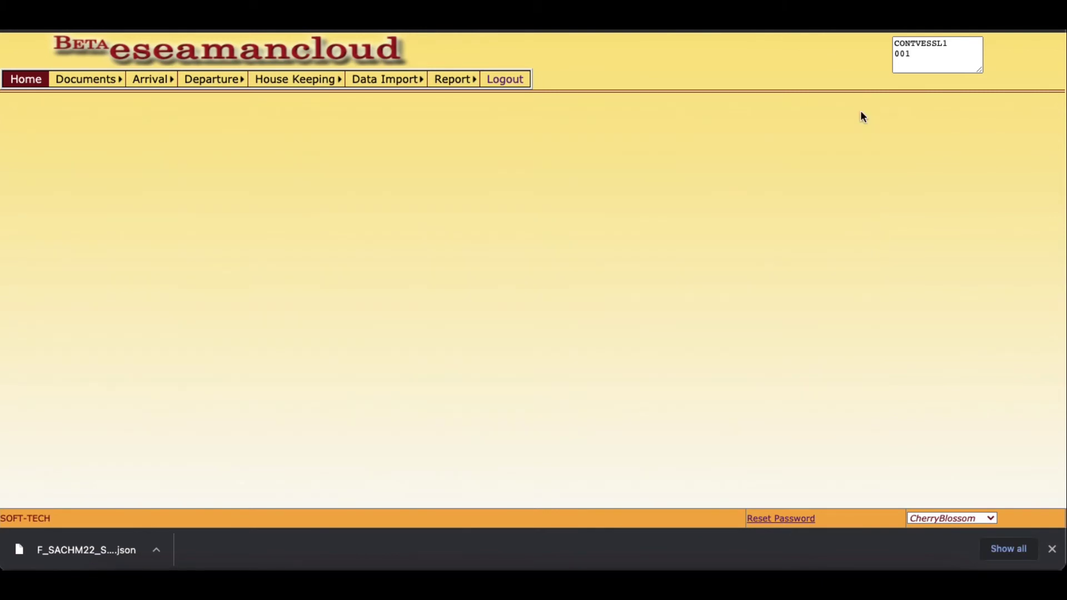
mouse_move(301, 80)
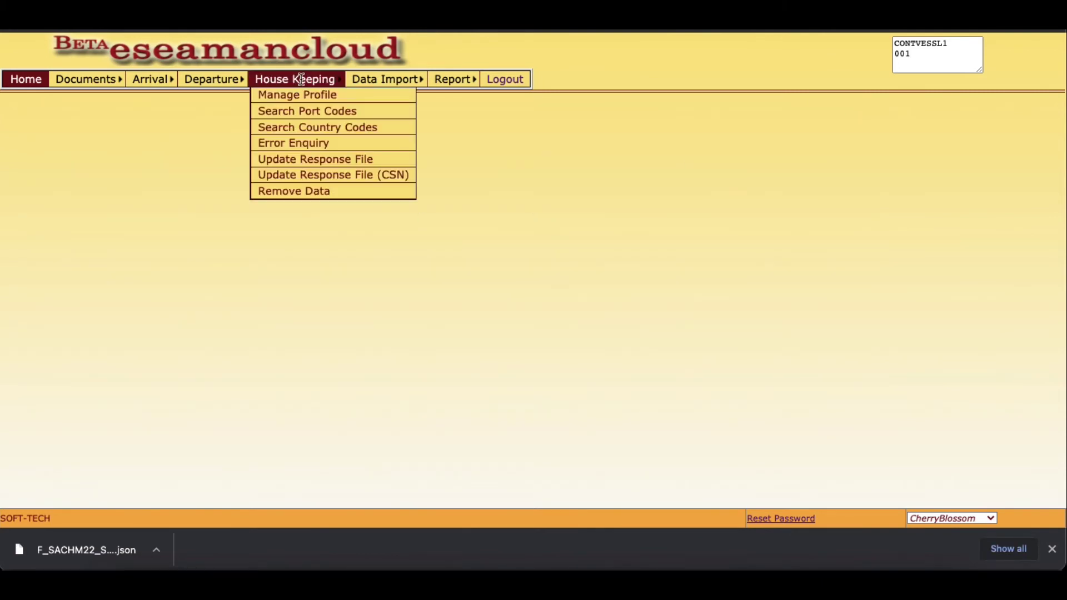
mouse_move(384, 78)
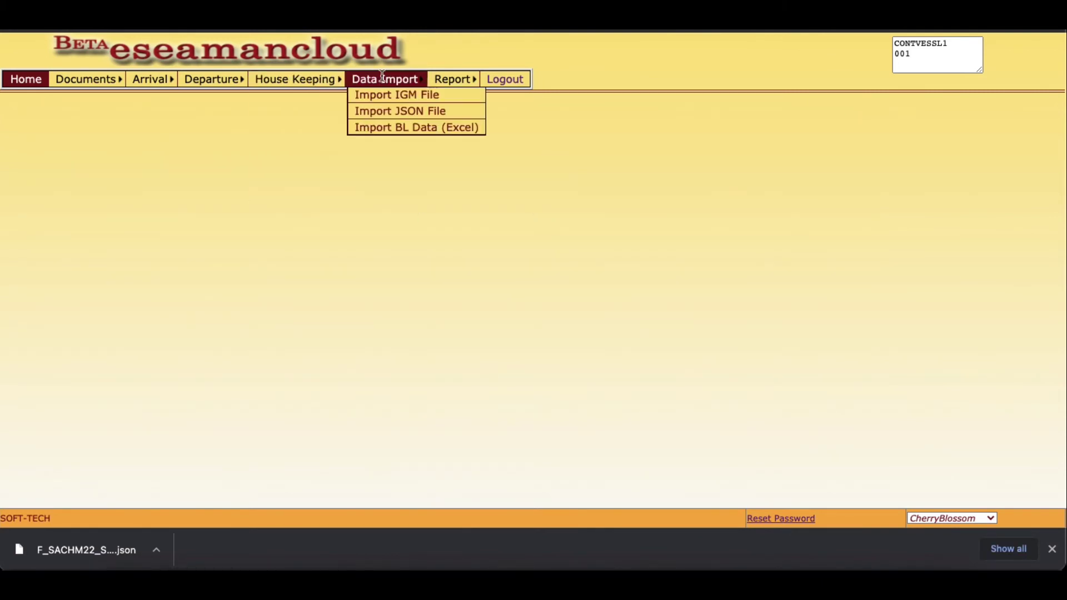
click(399, 129)
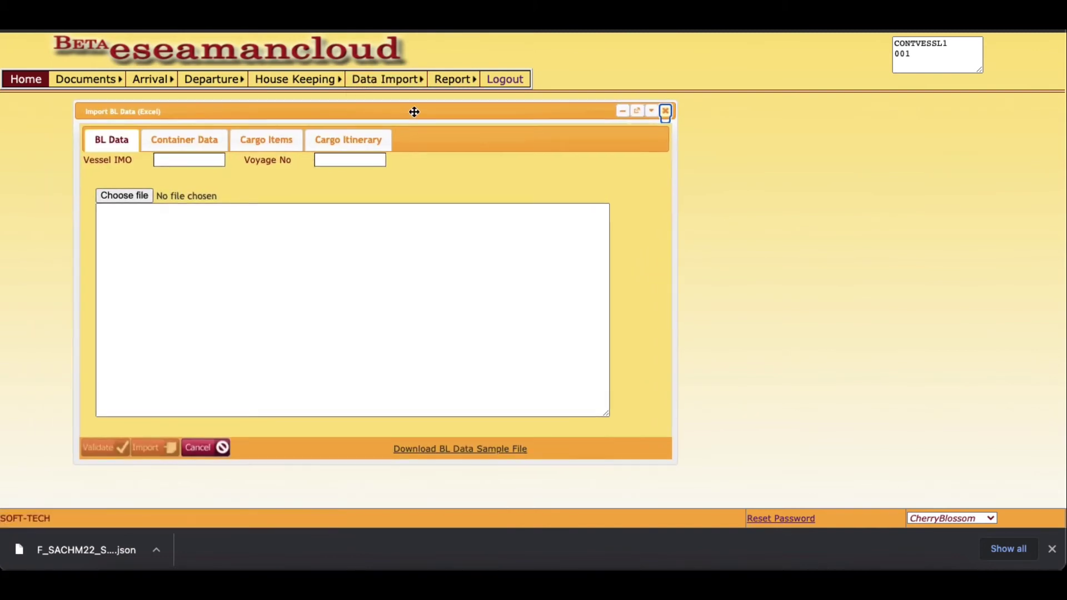
- Fill Vessel IMO with CONTVESSL1 and Voyage No with 001 by copying them from the page
double_click(926, 43)
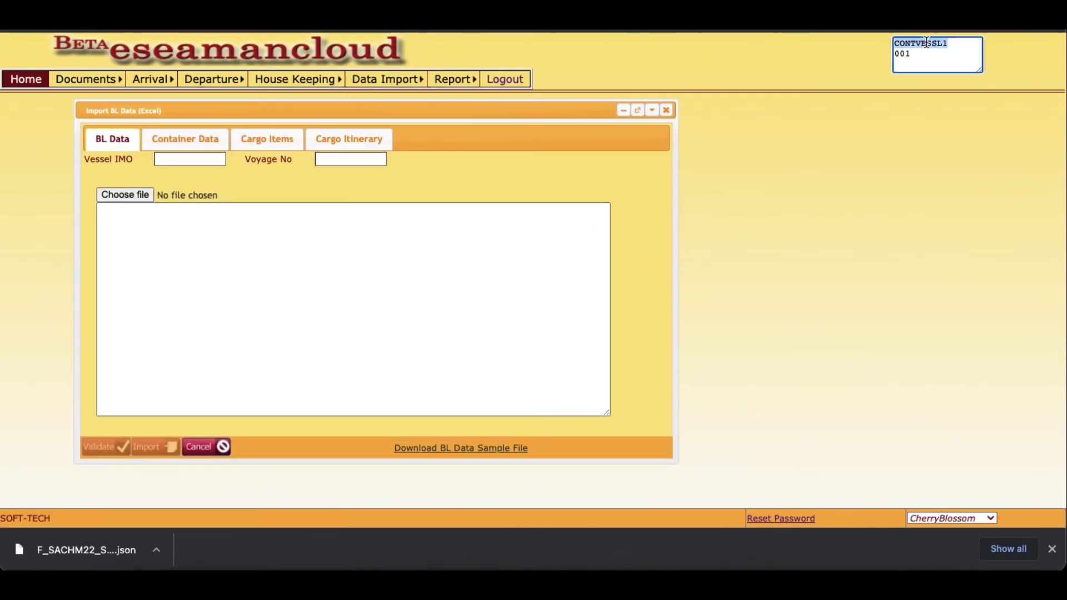
key(ctrl+c)
click(210, 157)
key(ctrl+v)
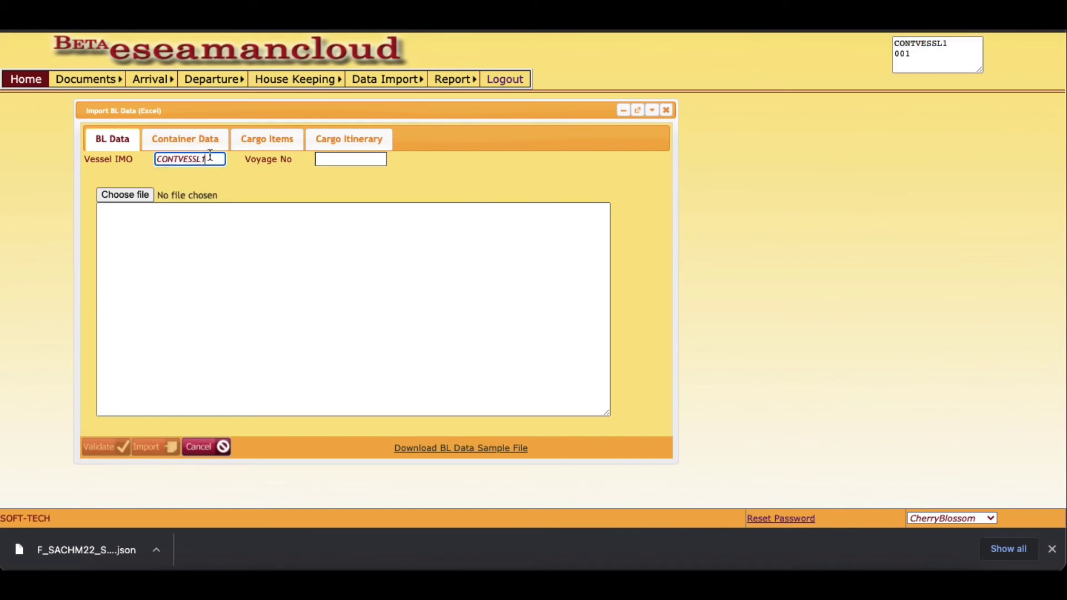
double_click(902, 54)
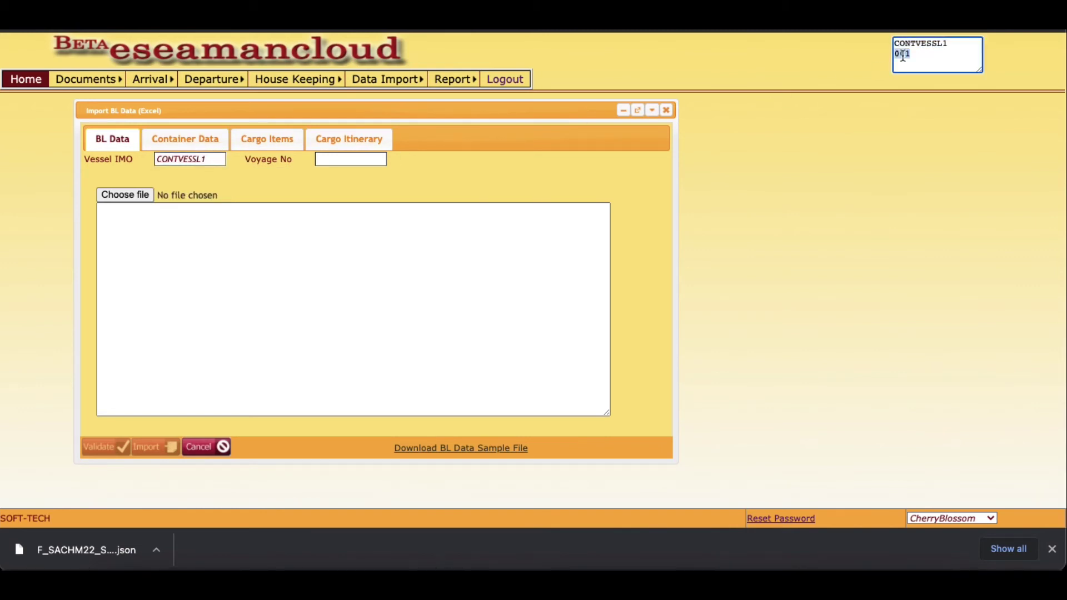
key(ctrl+c)
click(354, 159)
key(ctrl+v)
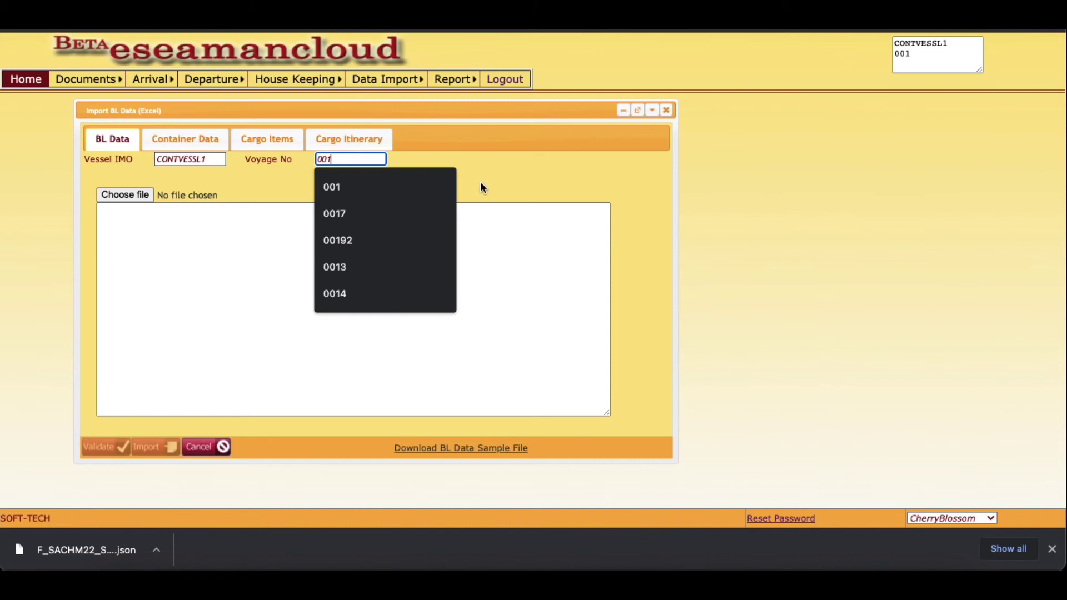
key(Tab)
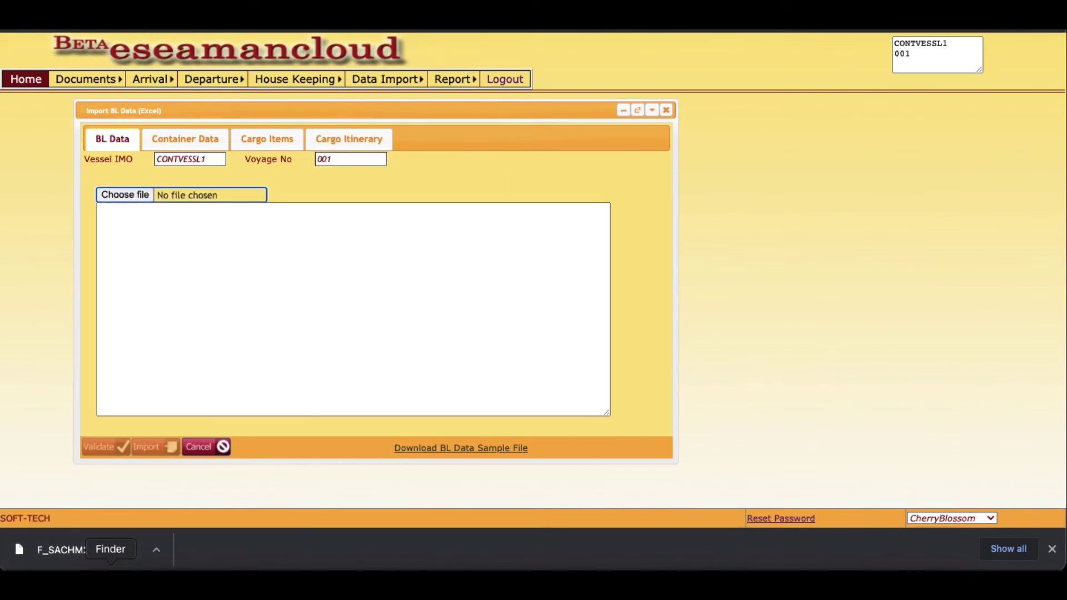
- Download the sample as BLData.xlsx and drop it onto the BL import area
click(450, 448)
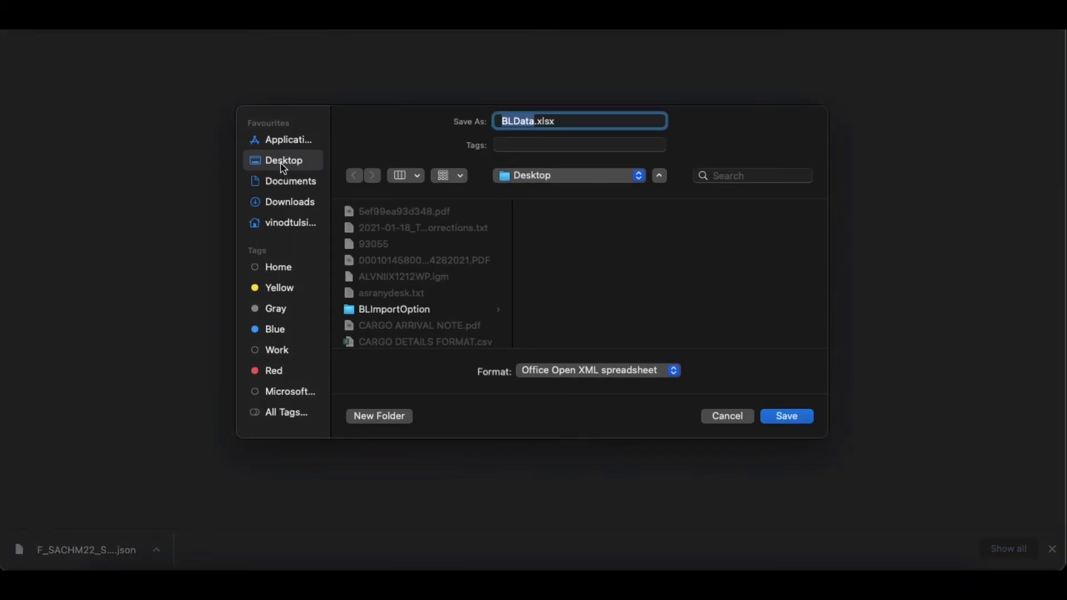
click(792, 422)
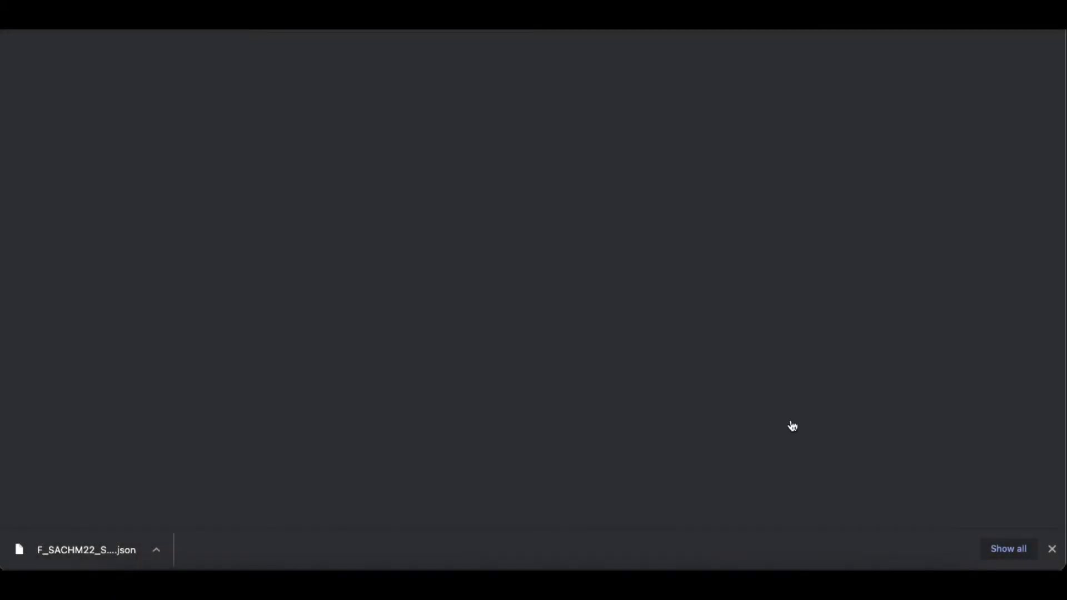
click(156, 550)
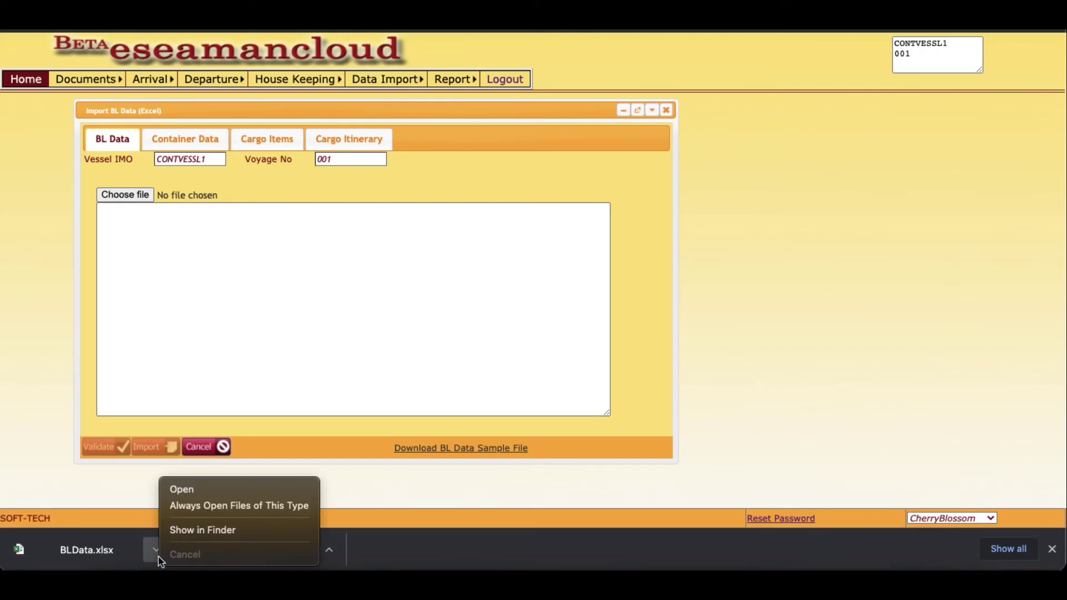
click(222, 533)
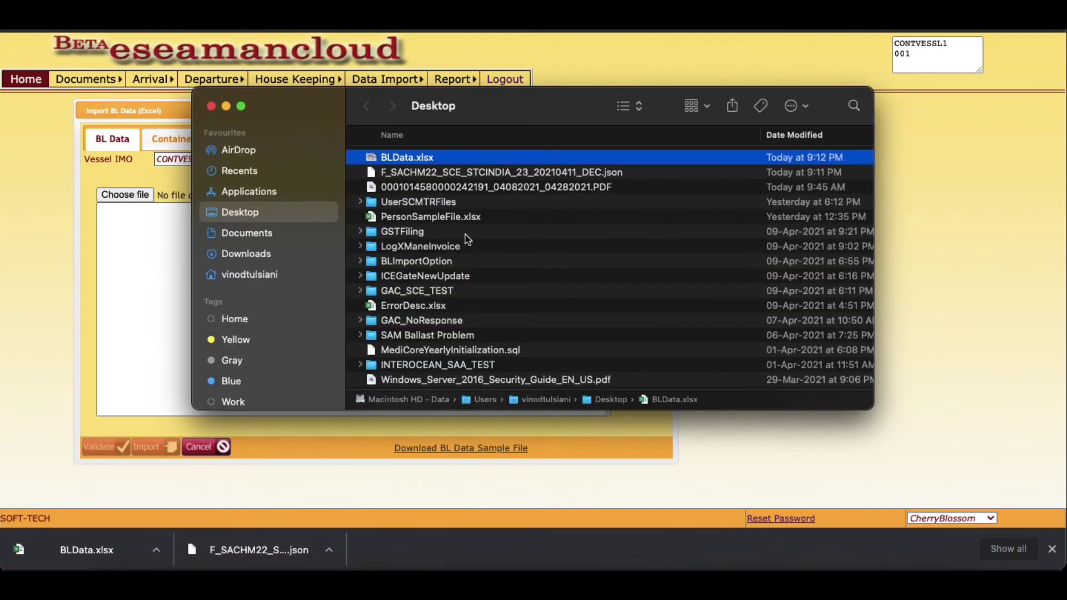
drag(439, 108, 651, 132)
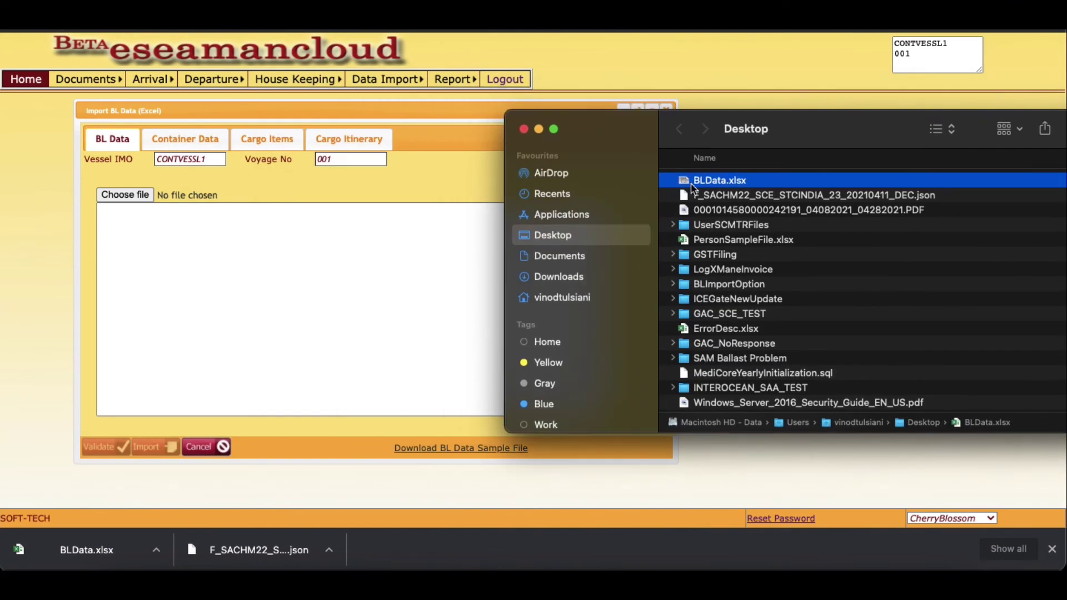
drag(694, 186, 318, 185)
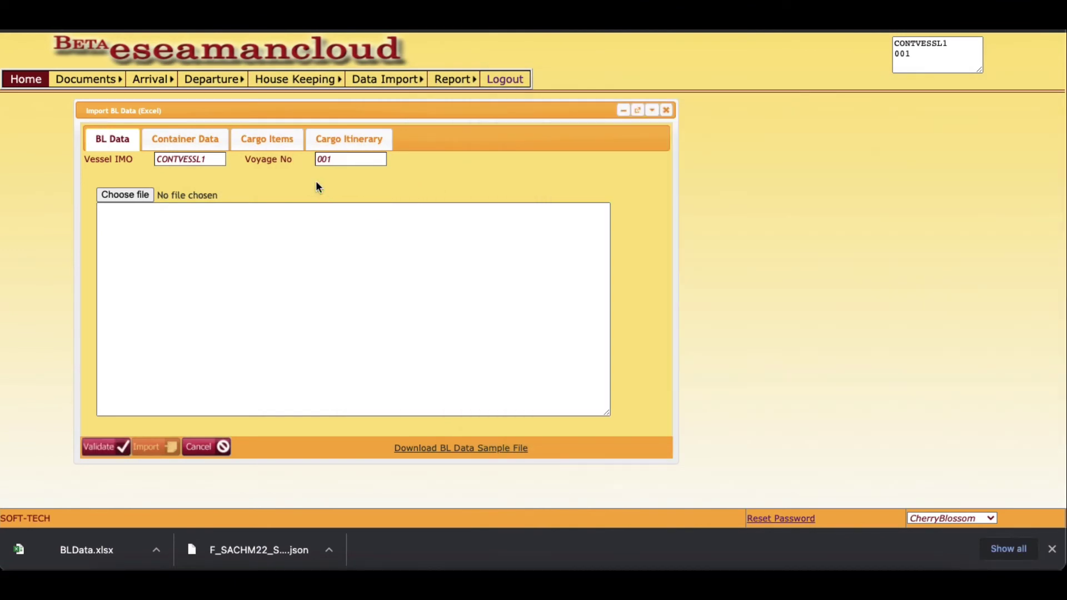
click(111, 556)
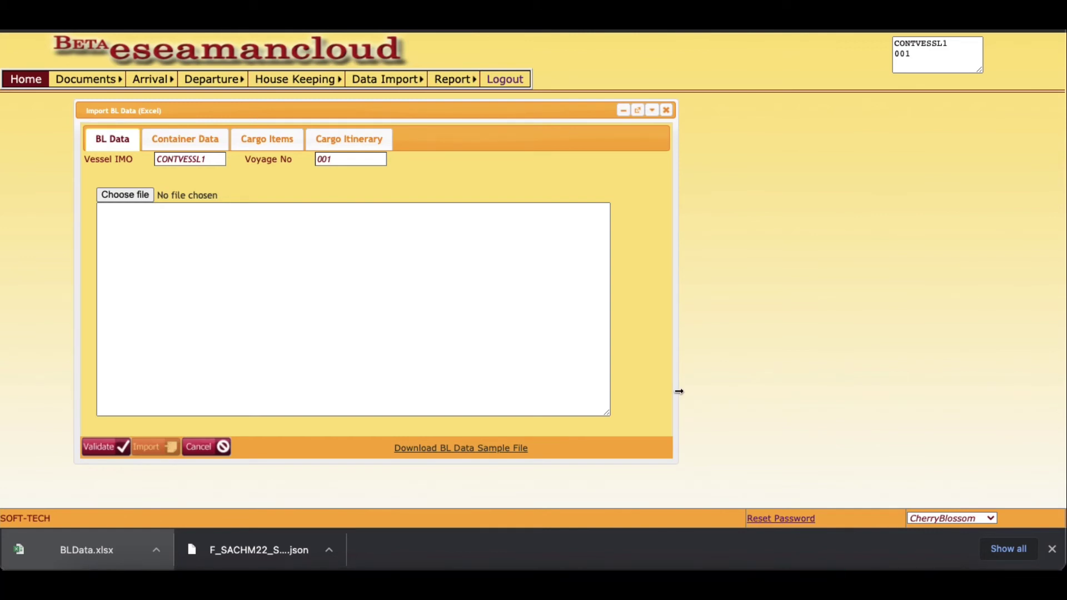
- Validate the loaded BL data and dismiss the success message
click(316, 288)
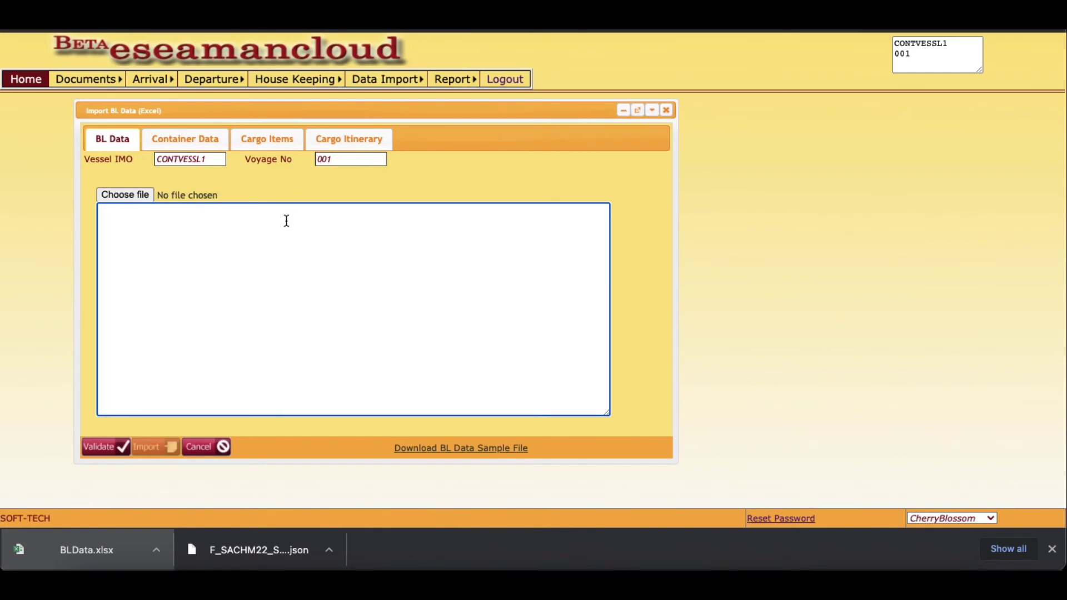
click(106, 449)
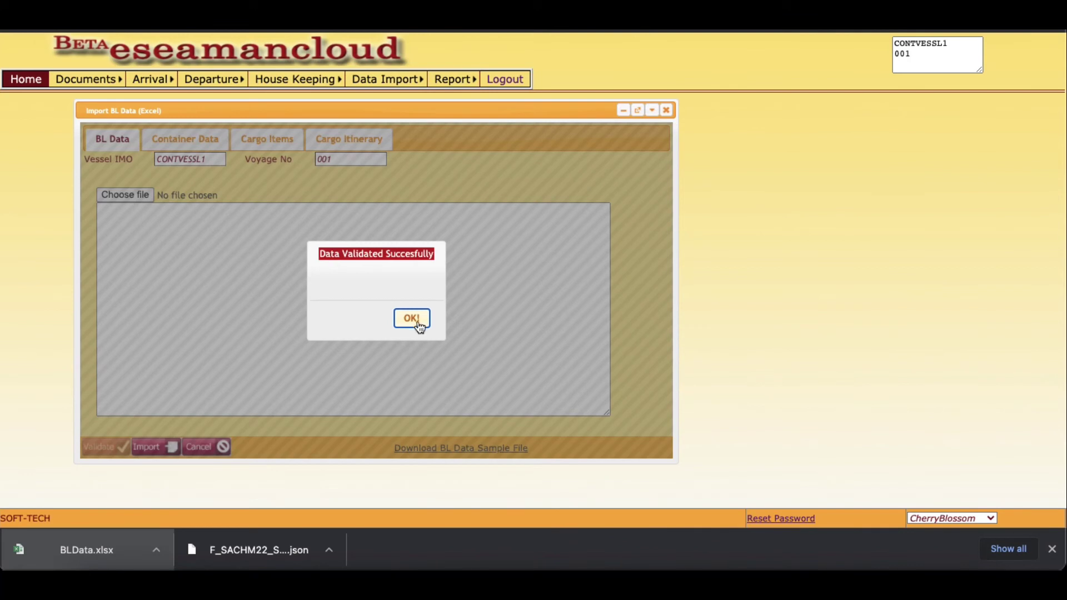
click(411, 319)
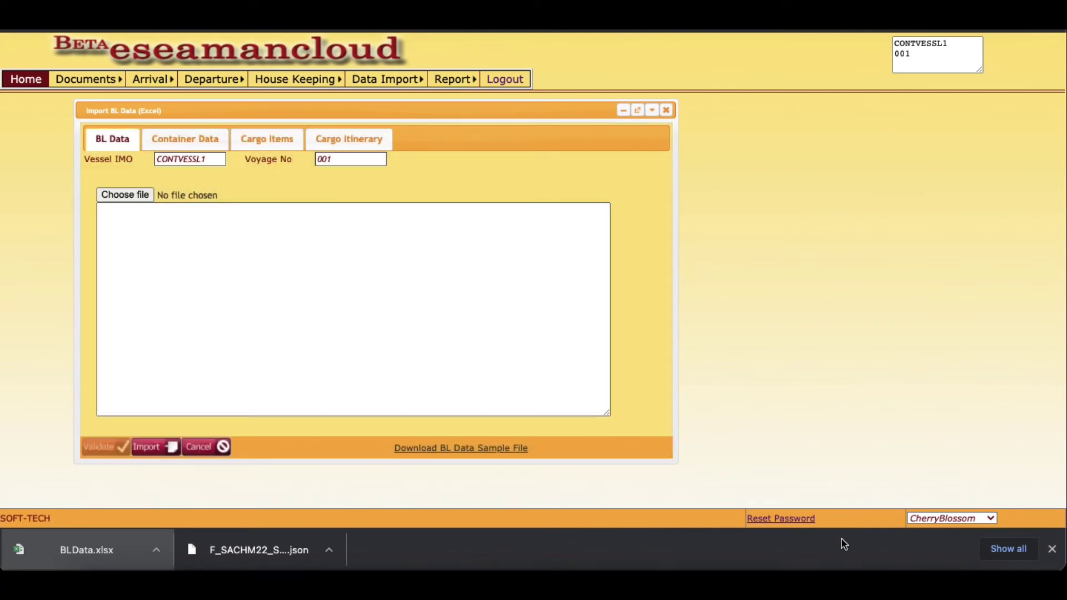
- Step through BLData row 2's consignor, consignee and notify columns to net weight, then close the workbook
click(837, 572)
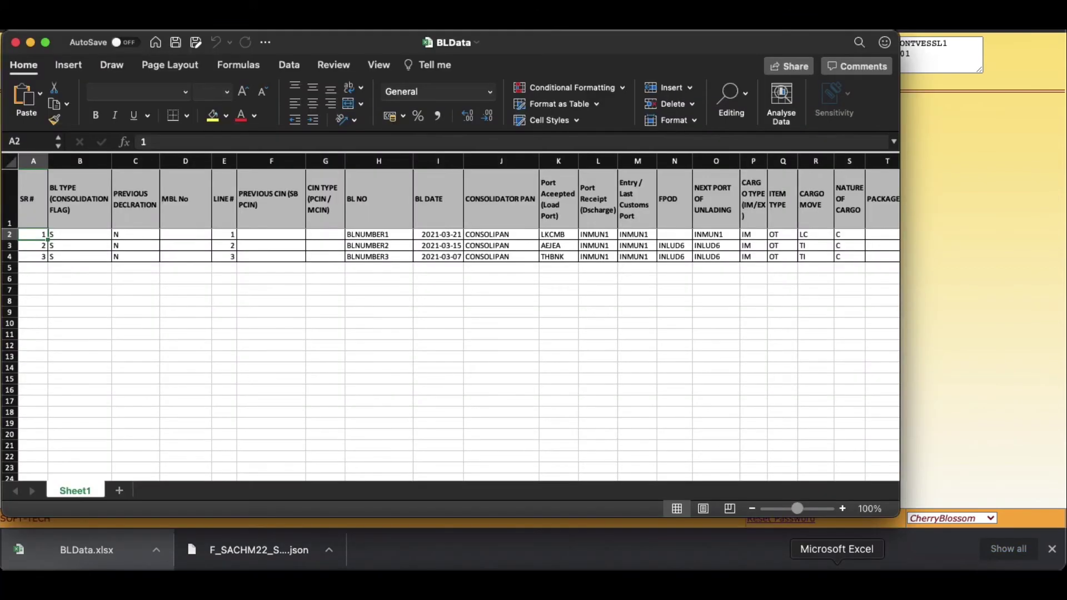
scroll(96, 256, right, 5)
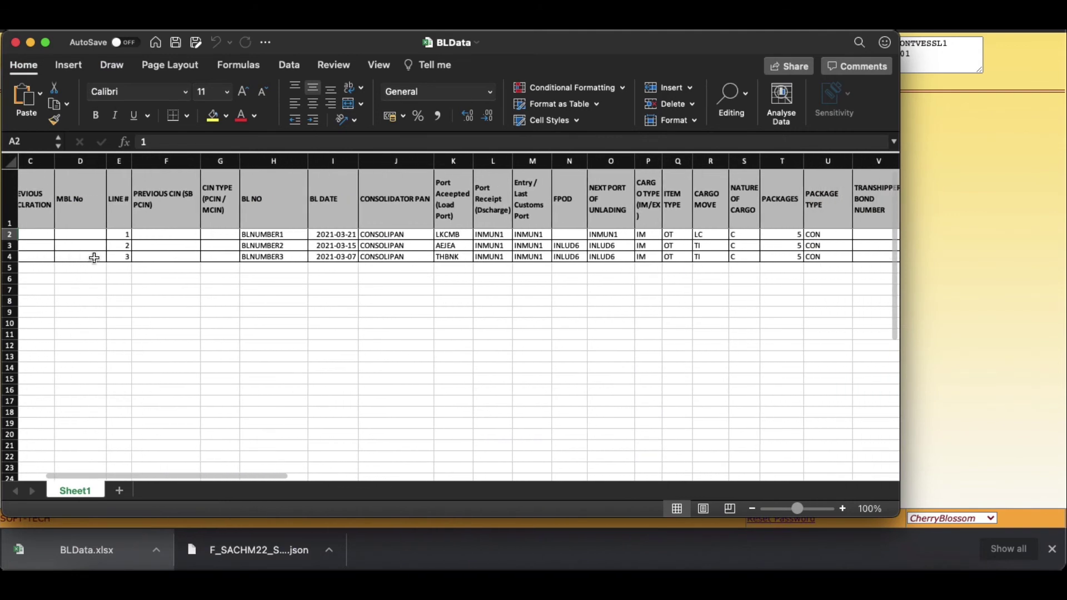
scroll(103, 253, right, 3)
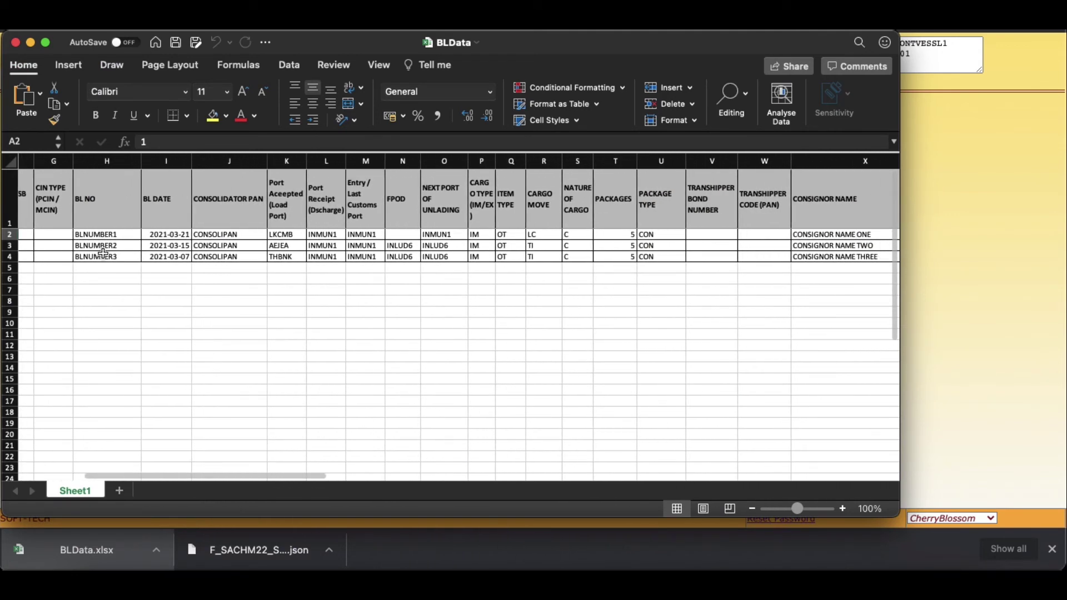
click(127, 245)
key(Up)
key(Right)
key(Right)
key(Right)
key(Right)
key(Right)
key(Right)
key(Right)
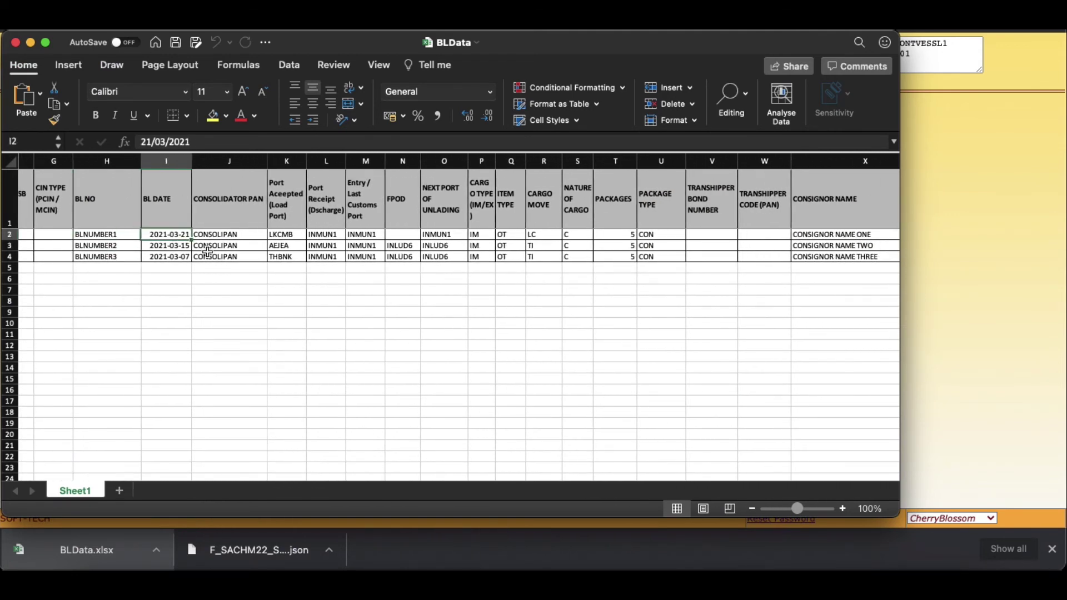
key(Right)
key(Right)
key(Right)
key(Right)
key(Right)
key(Right)
key(Right)
key(Right)
key(Right)
key(Right)
key(Right)
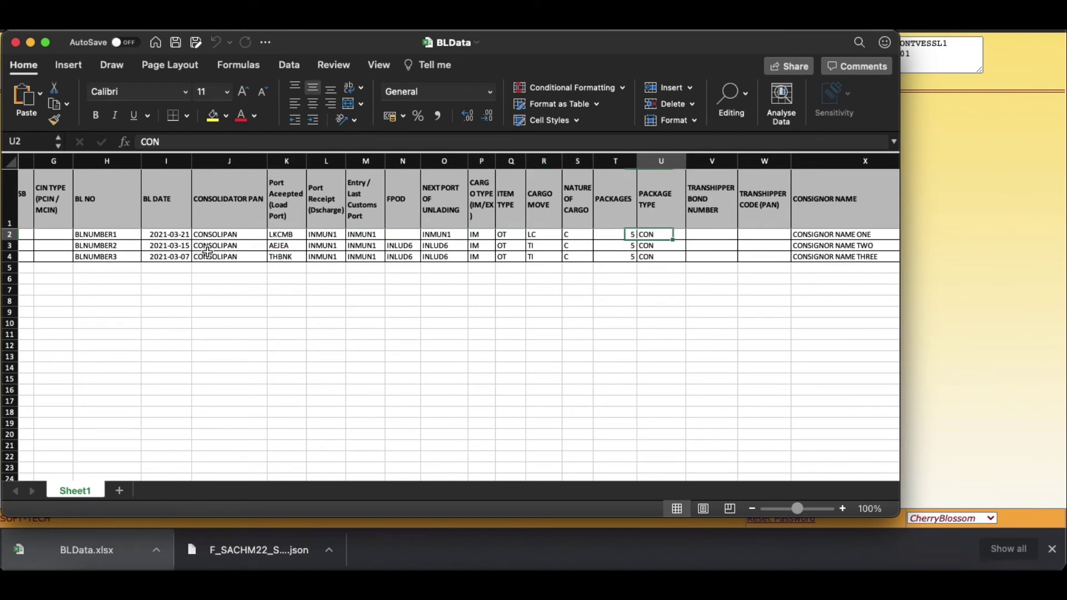
key(Right)
key(Right)
key(Right)
key(Right)
key(Right)
key(Right)
key(Right)
key(Right)
key(Right)
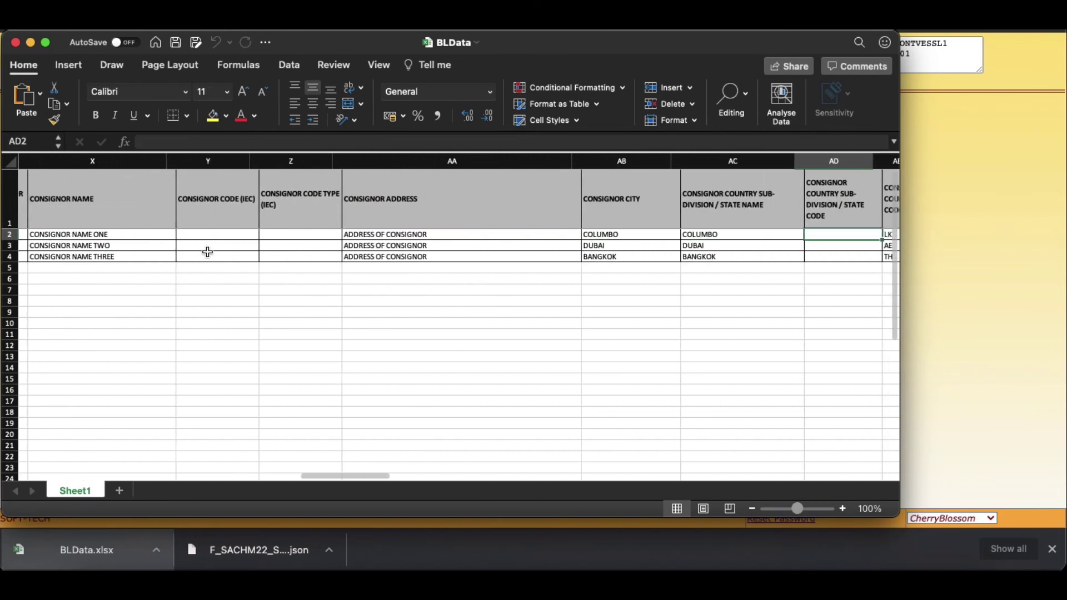
key(Right)
key(Right)
key(Right)
key(Right)
key(Right)
key(Right)
key(Right)
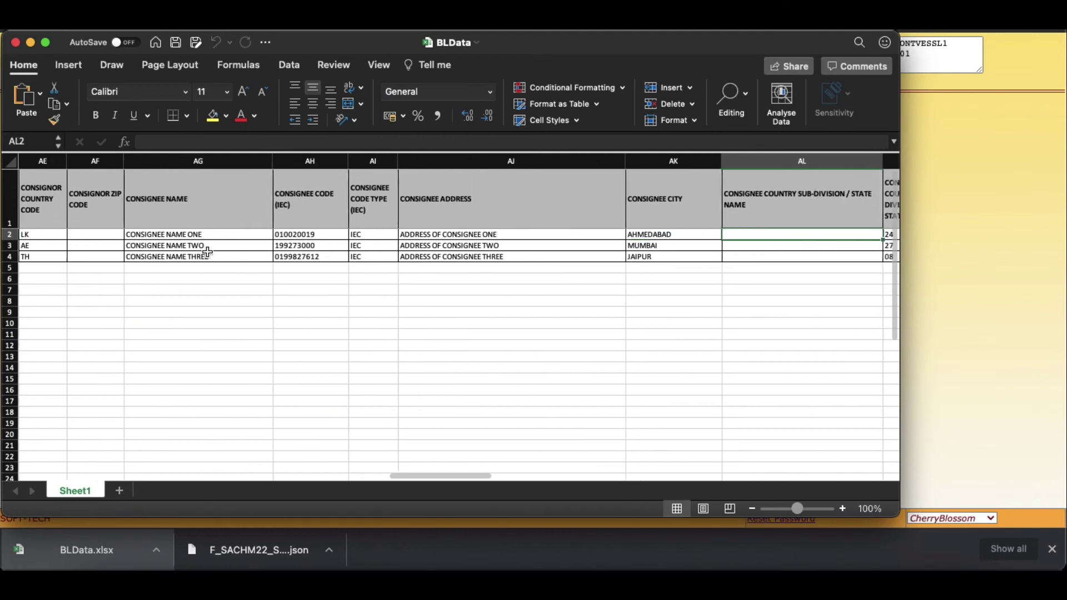
key(Right)
key(Right)
key(Right)
key(Right)
key(Right)
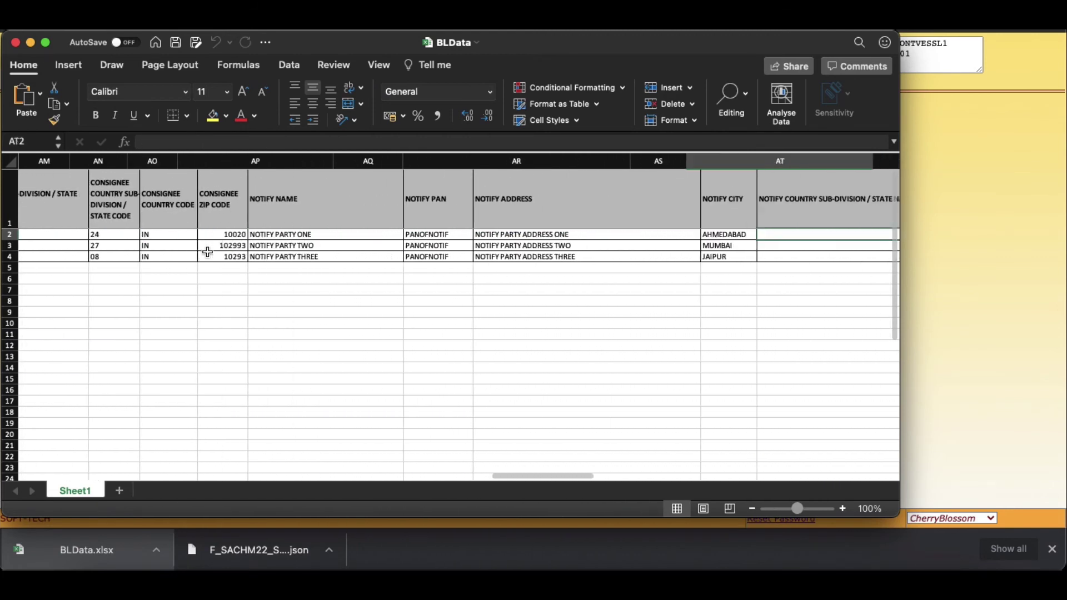
key(Right)
key(Right)
key(Right)
key(Right)
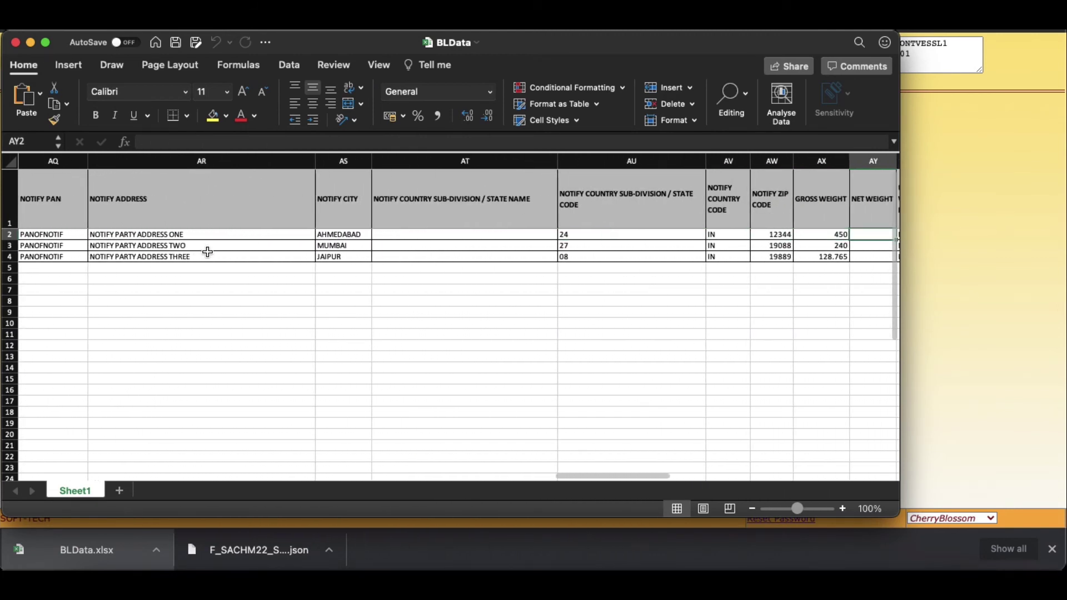
click(16, 43)
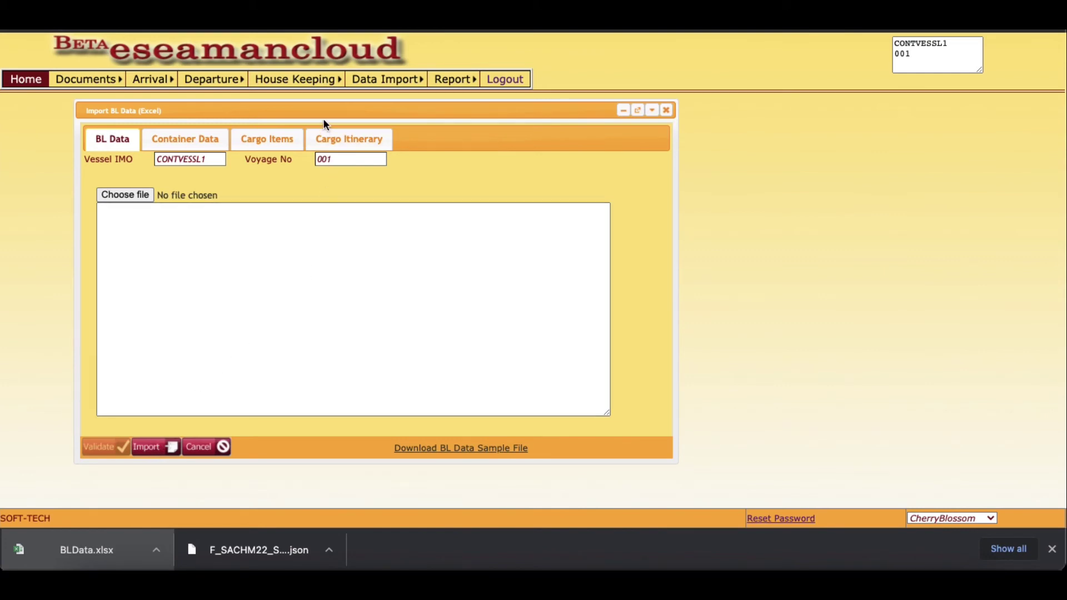
- Import the three validated BL rows and dismiss the '3 Rows Uploaded Succesfully' message
drag(317, 109, 313, 109)
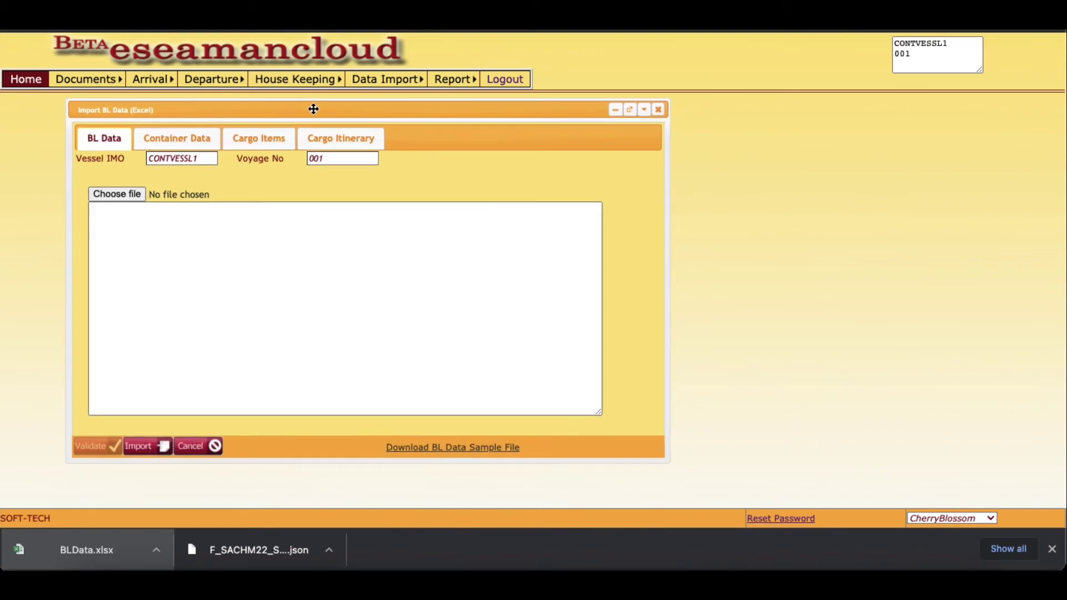
click(145, 446)
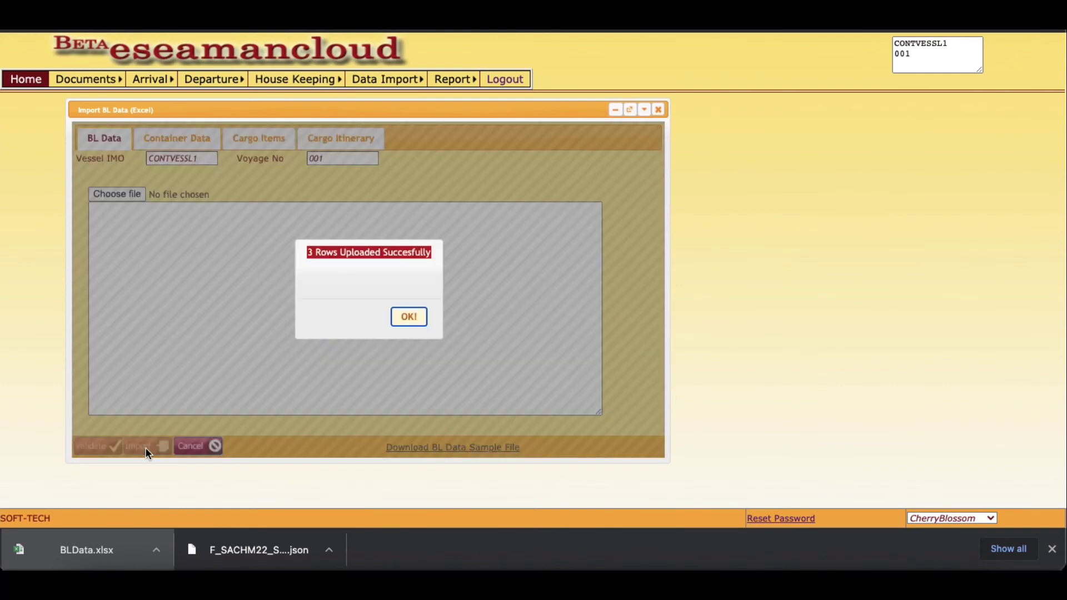
click(409, 317)
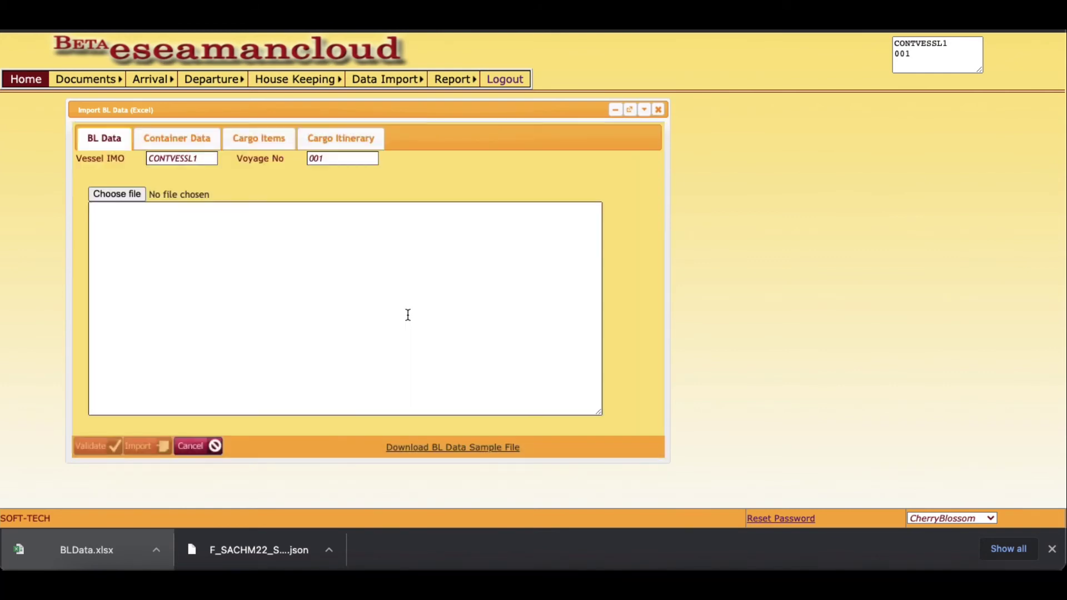
- Download the ContainerData.xlsx sample from the Container Data tab and open it in Excel
click(197, 144)
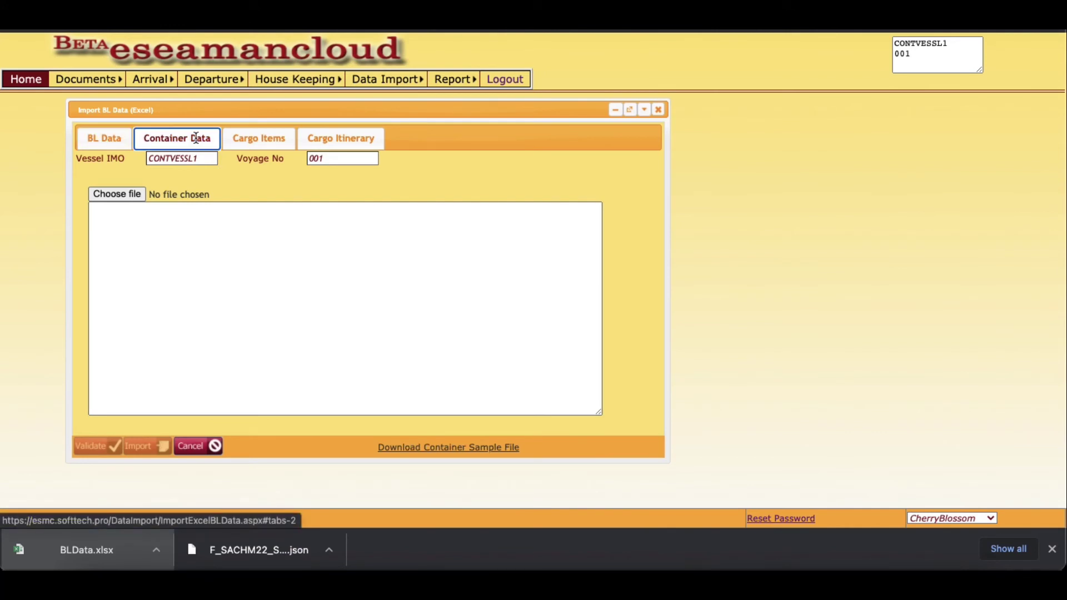
click(460, 451)
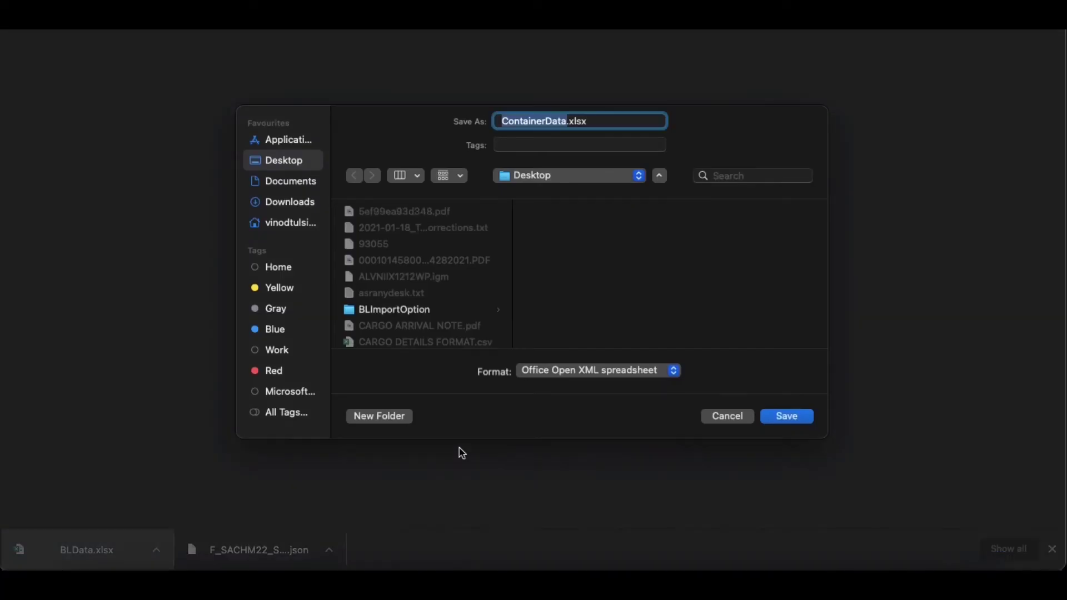
click(788, 420)
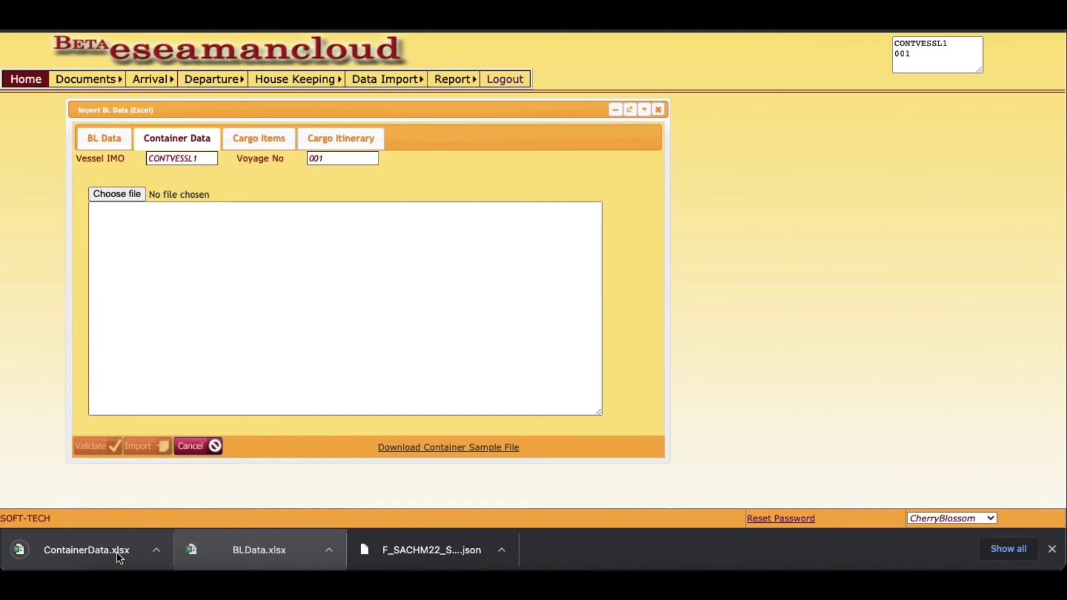
click(120, 553)
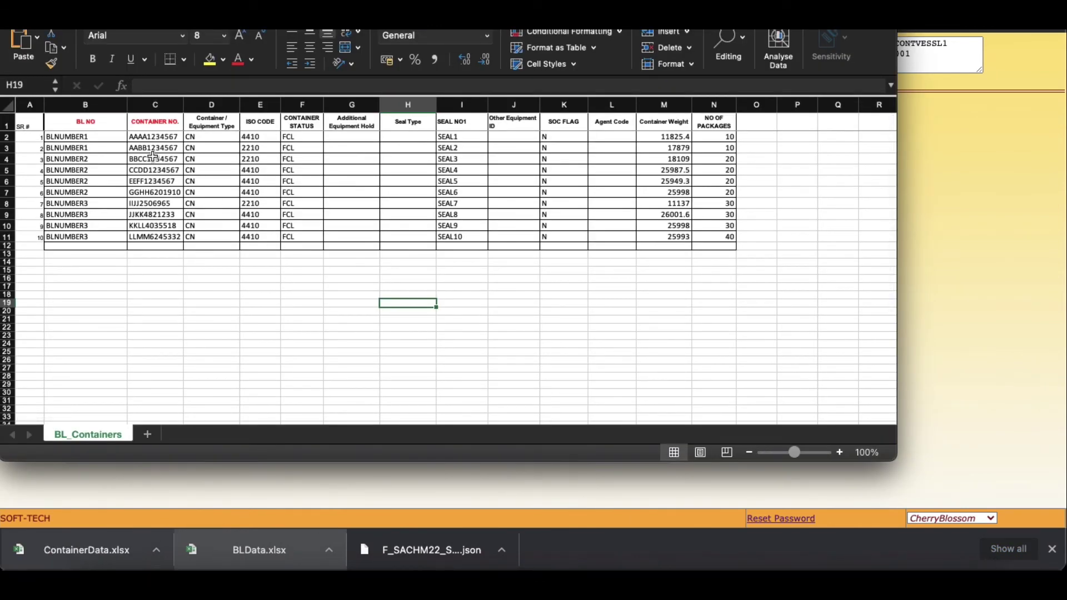
- Inspect row 3's container fields up to the empty Seal Type column, then close ContainerData
click(86, 136)
key(Right)
key(Left)
key(Down)
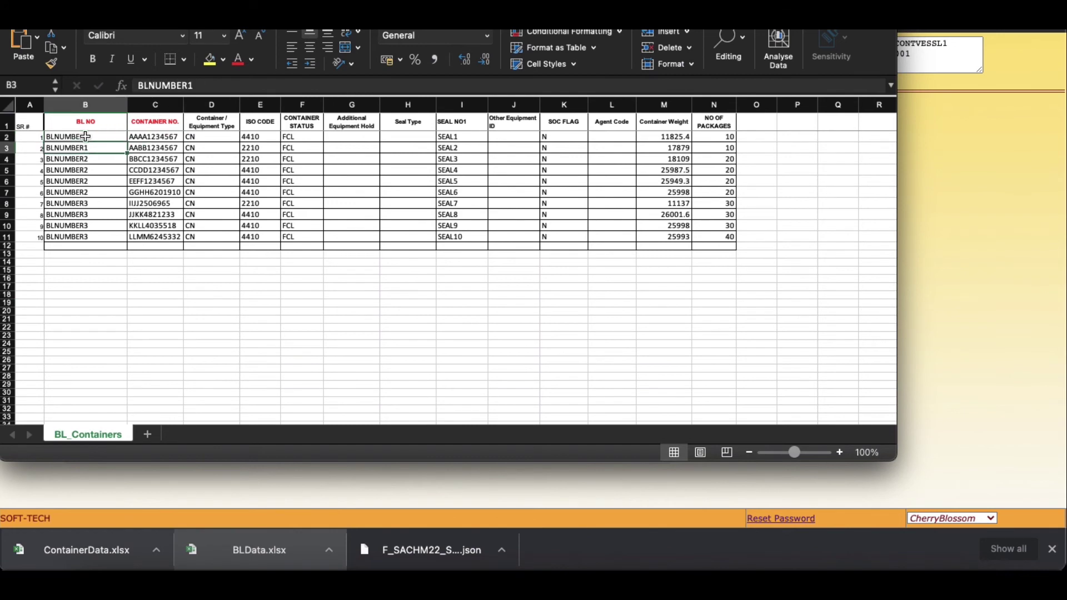
key(Right)
key(Right)
key(Right)
key(Right)
key(Right)
key(Right)
key(Left)
key(Left)
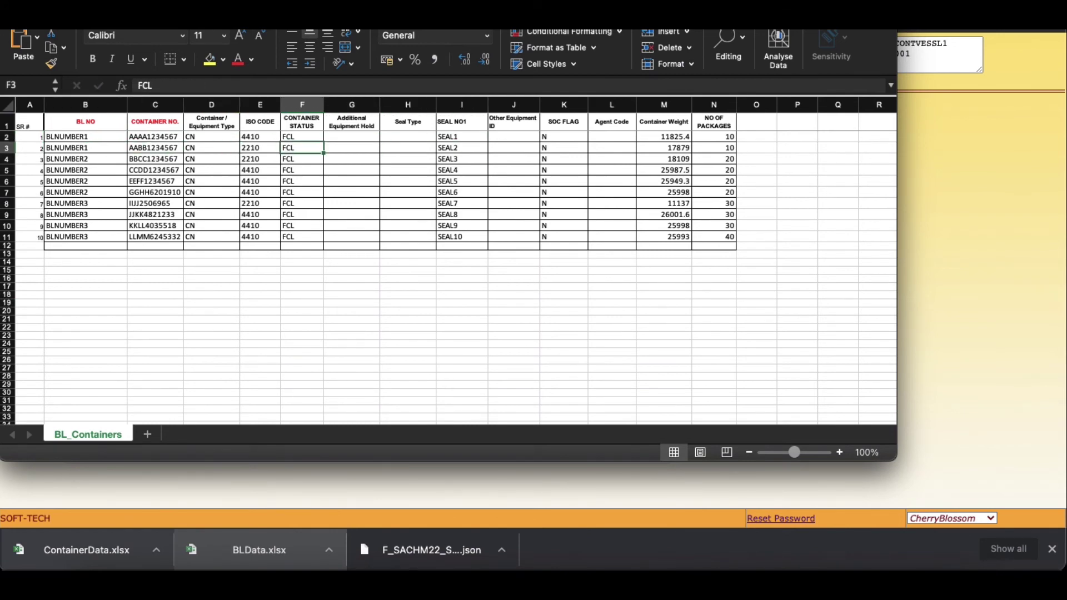
key(super+Tab)
- Drop ContainerData.xlsx onto the container import area, validate it, and import its 10 rows
click(158, 551)
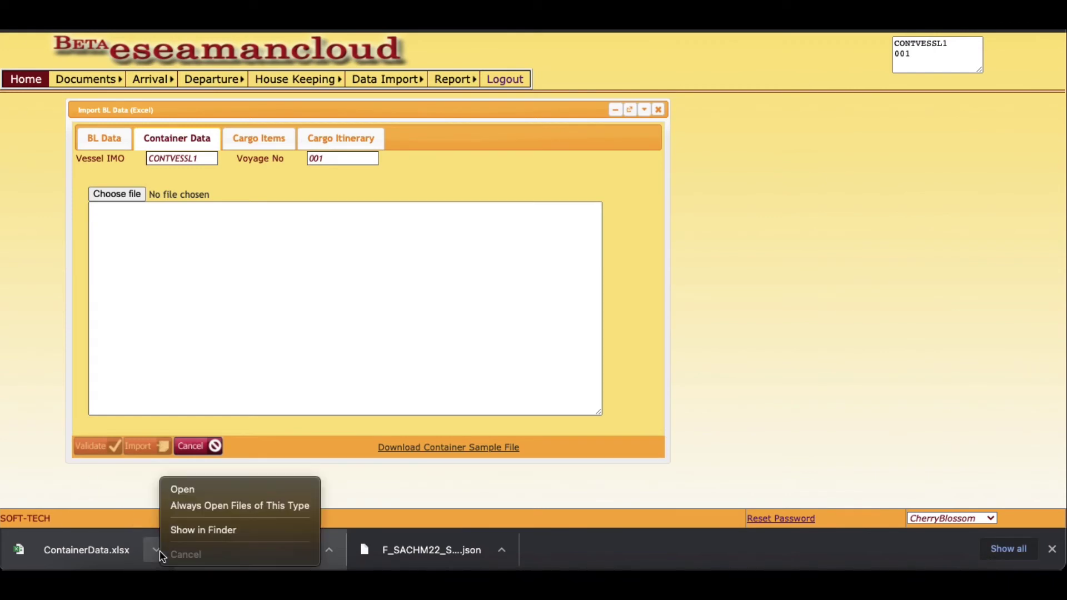
click(208, 530)
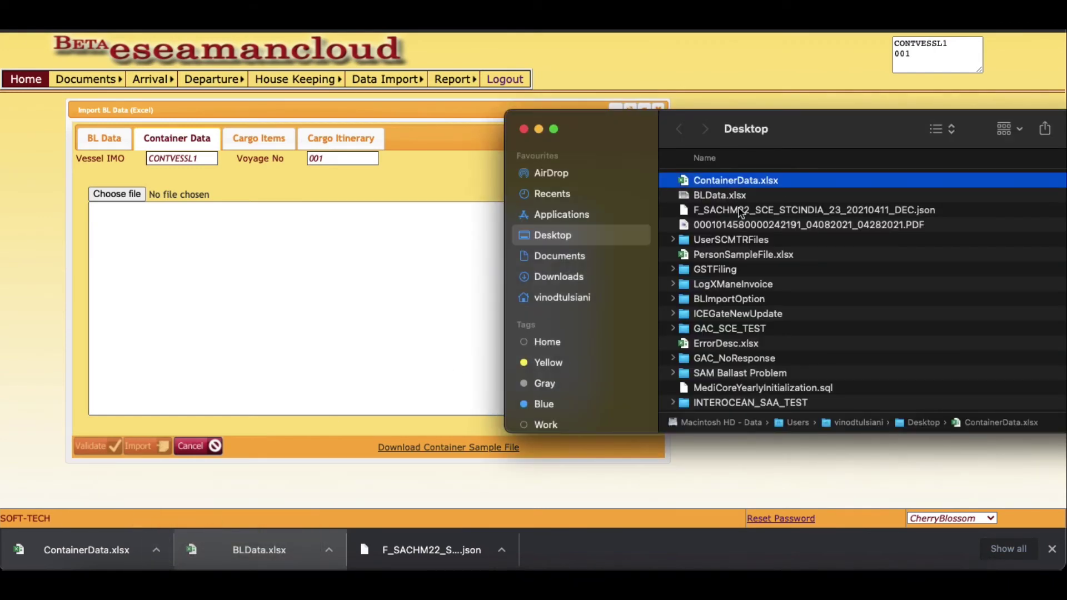
drag(745, 184, 284, 201)
click(100, 445)
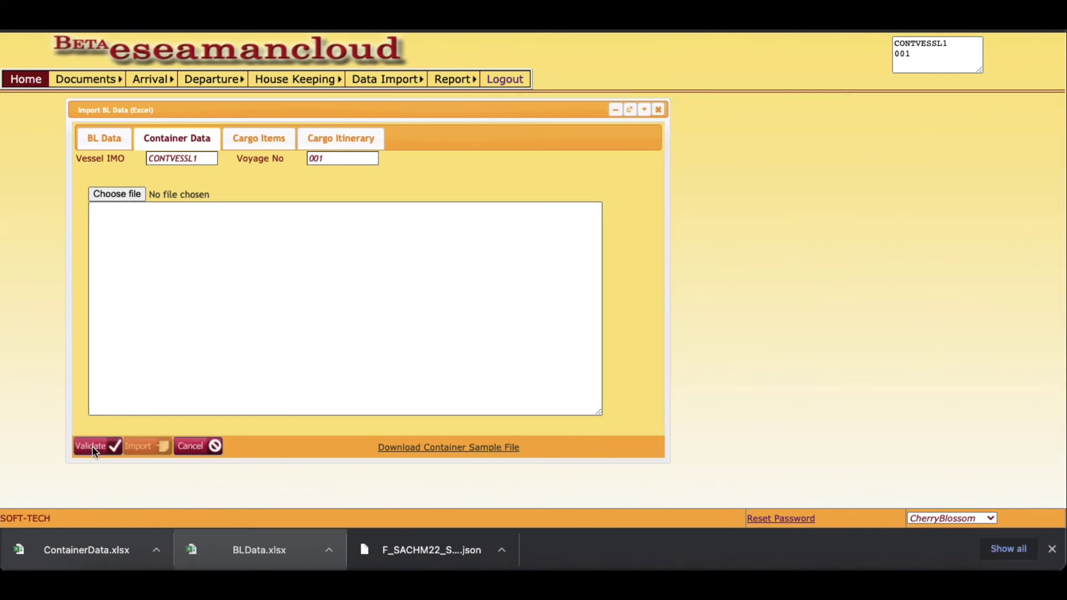
click(403, 318)
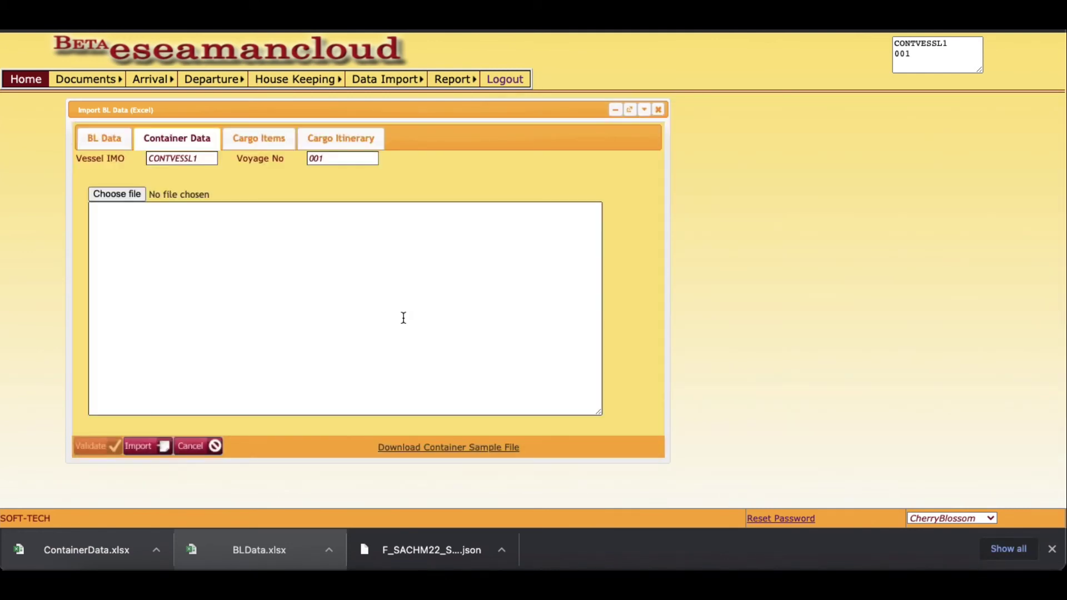
click(146, 451)
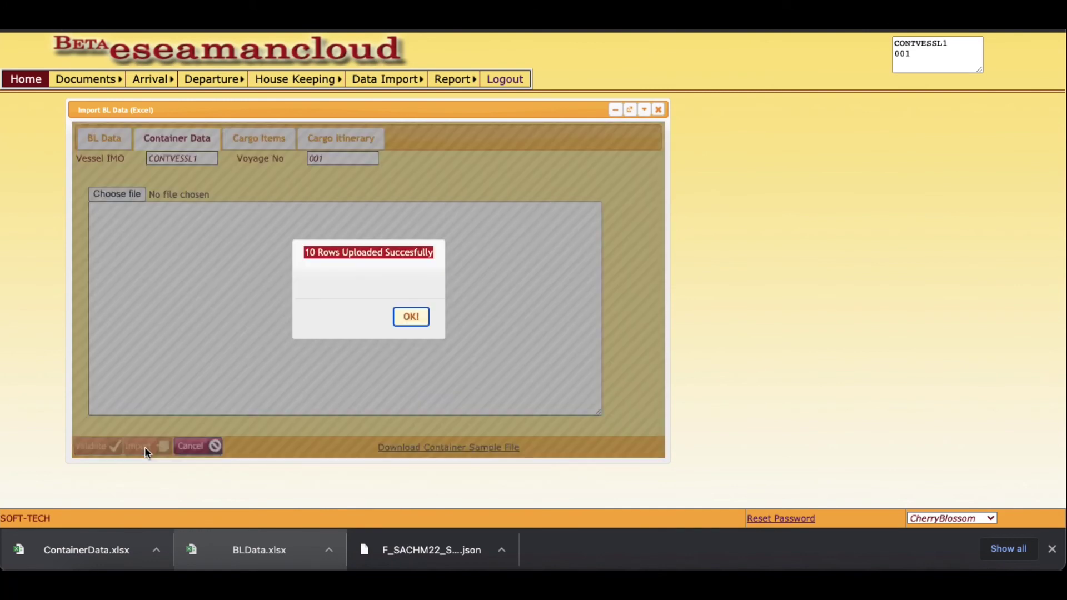
click(411, 318)
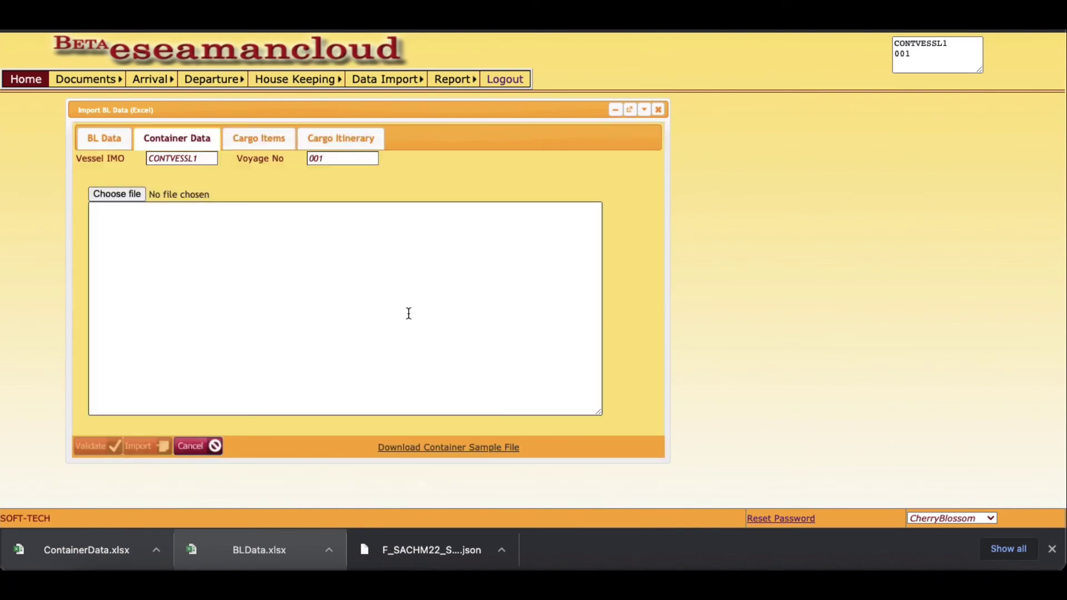
- Download CargoItemsData.xlsx, drop it into the Cargo Items import area, validate, and upload its 4 rows
click(268, 141)
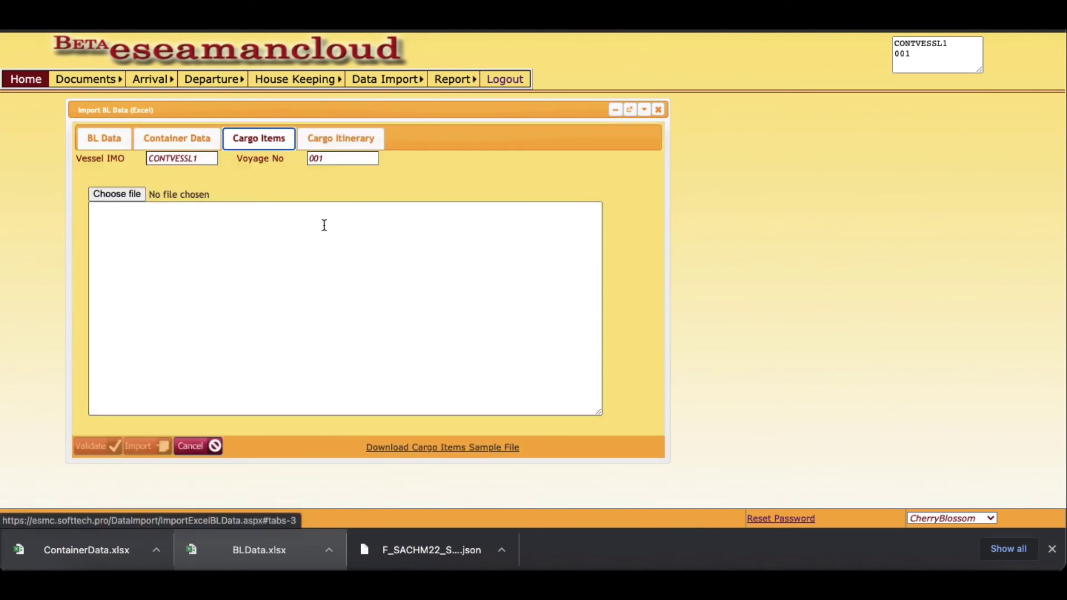
click(460, 449)
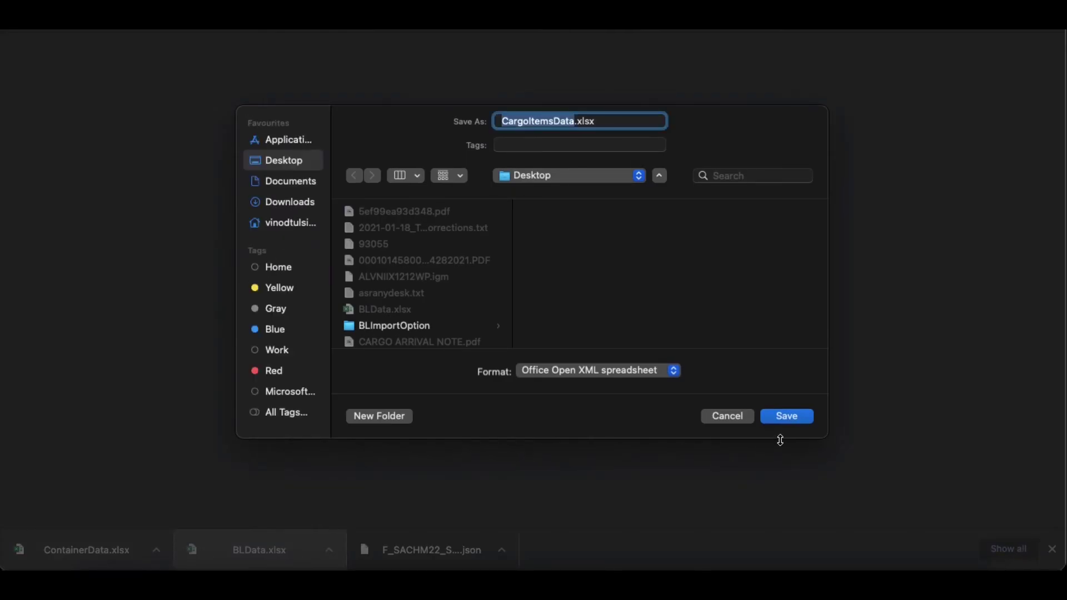
click(789, 418)
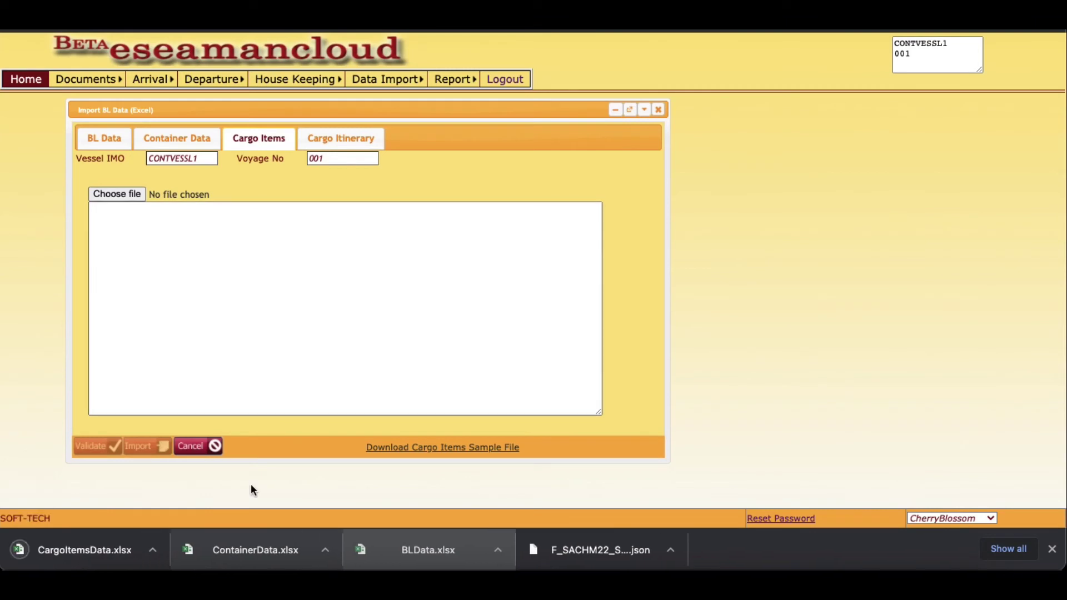
click(156, 550)
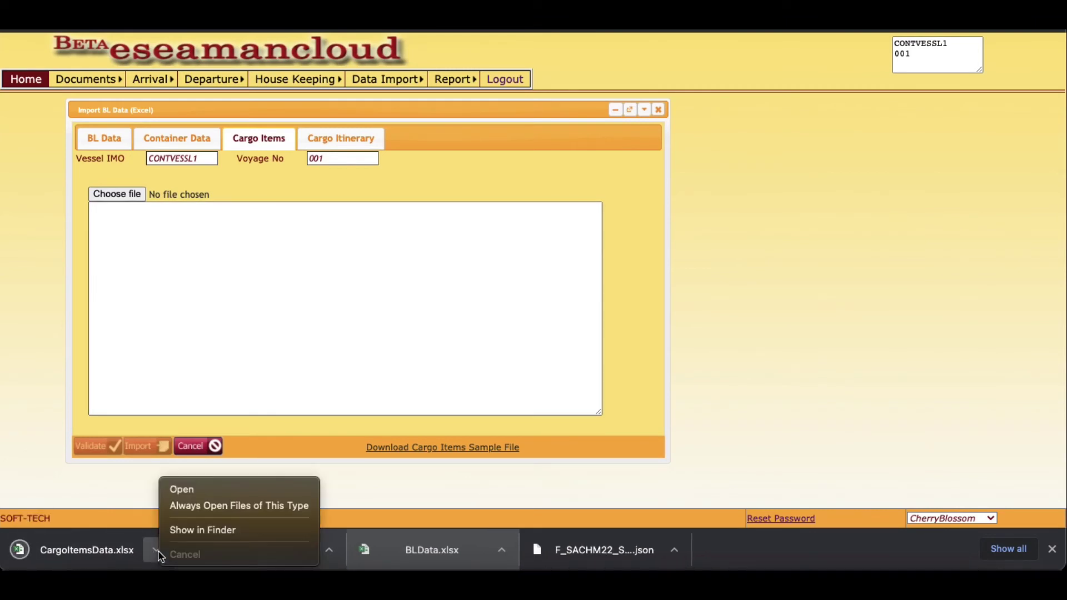
click(203, 530)
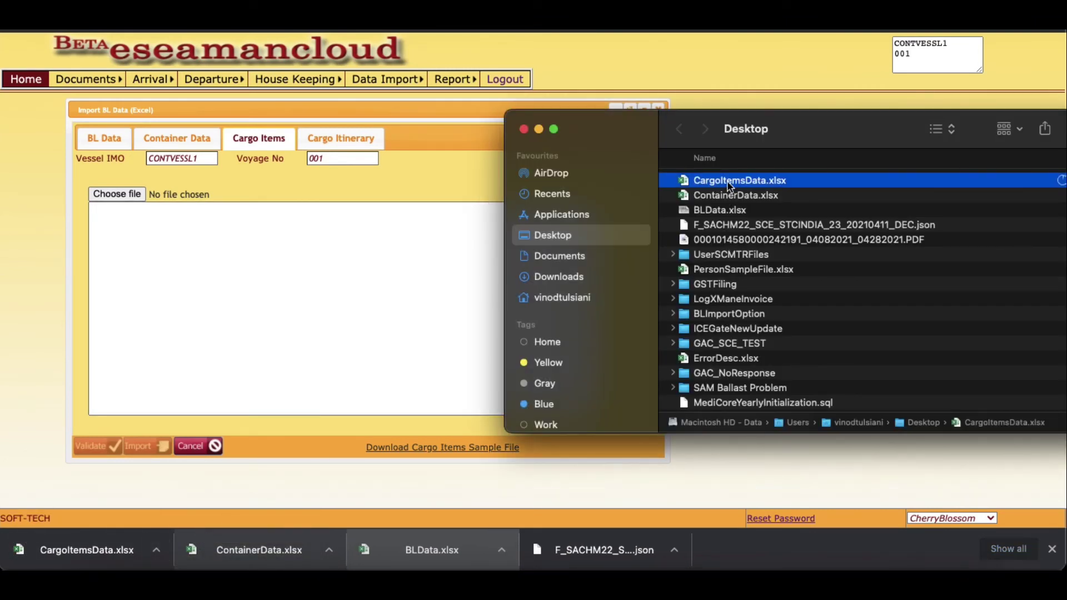
drag(713, 186, 359, 248)
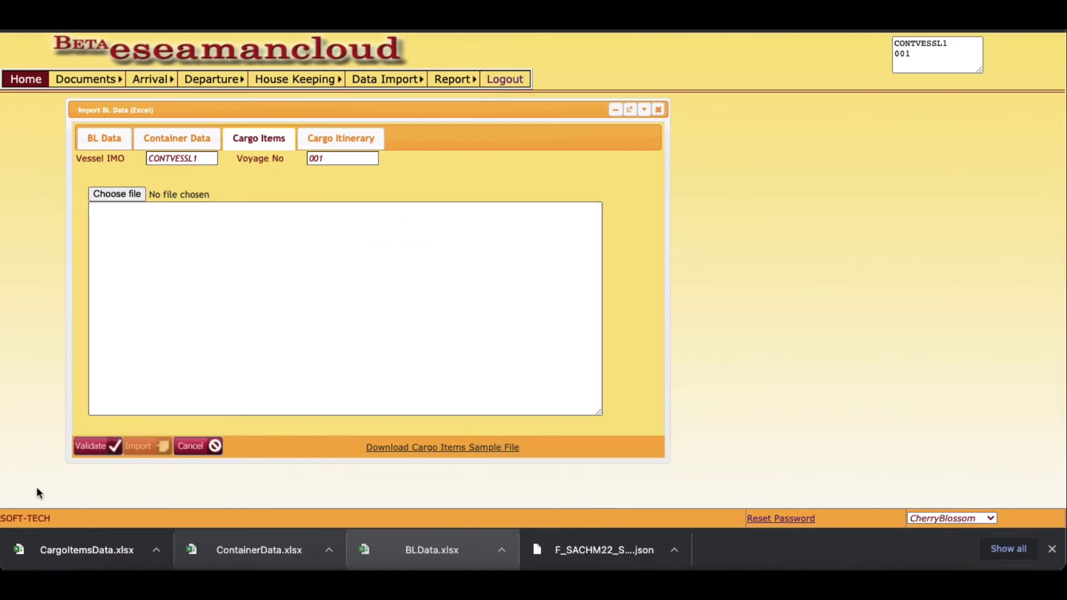
click(102, 447)
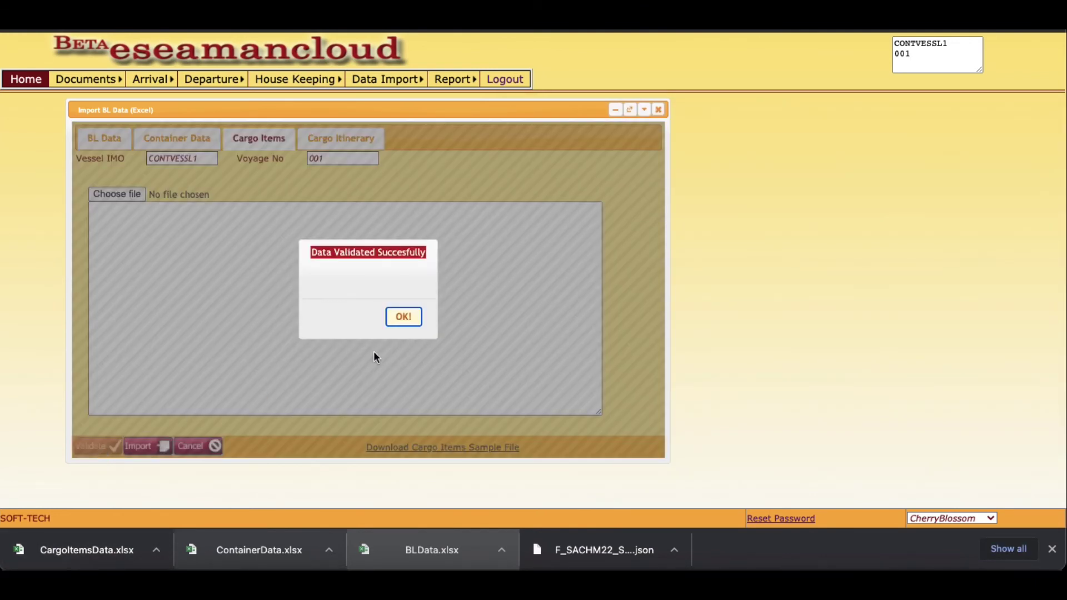
click(402, 317)
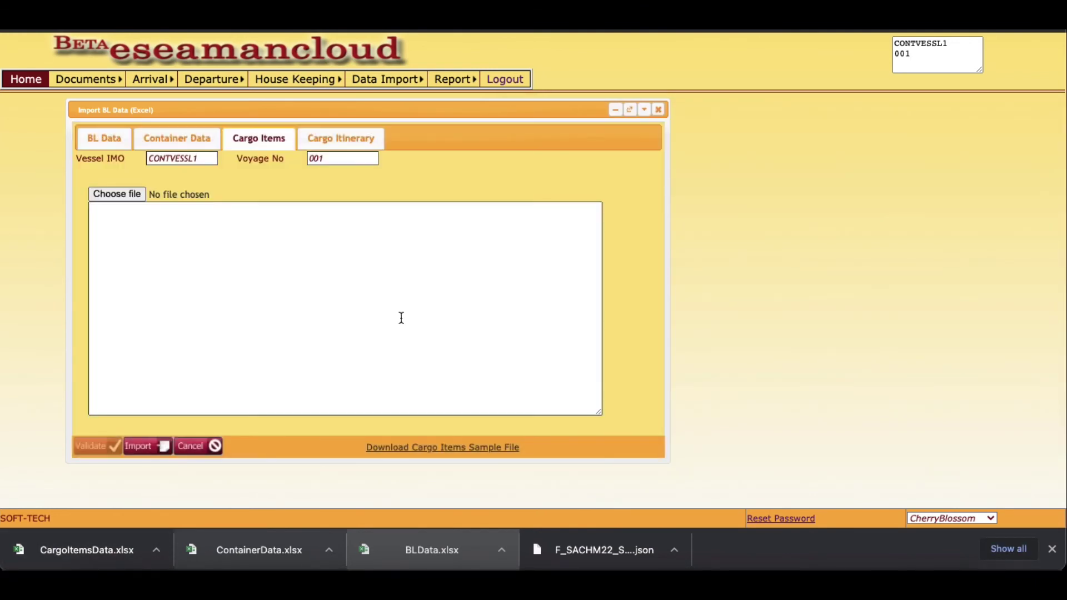
click(149, 447)
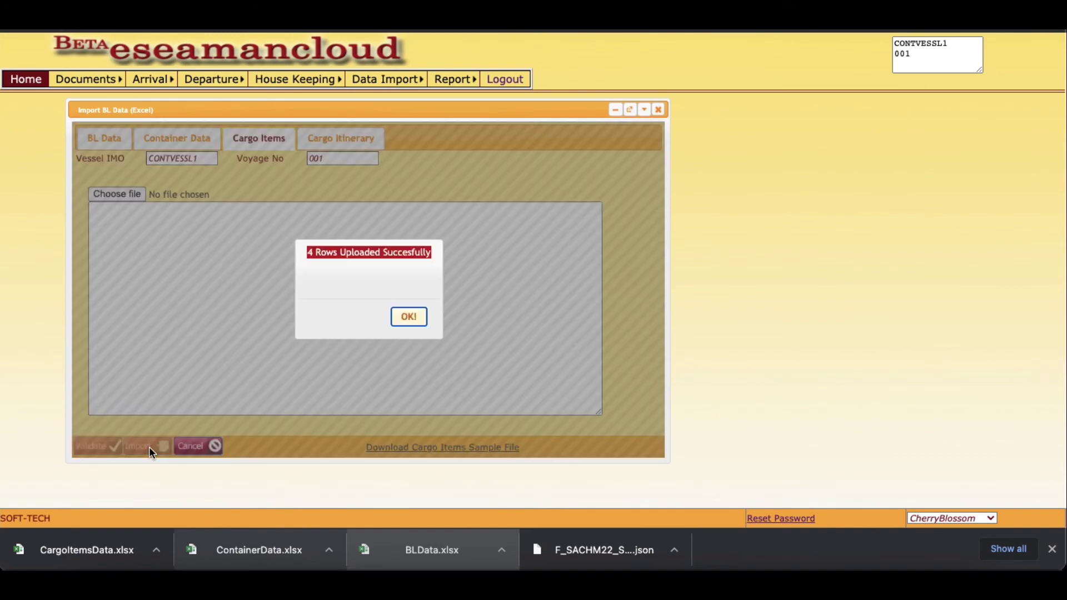
click(408, 319)
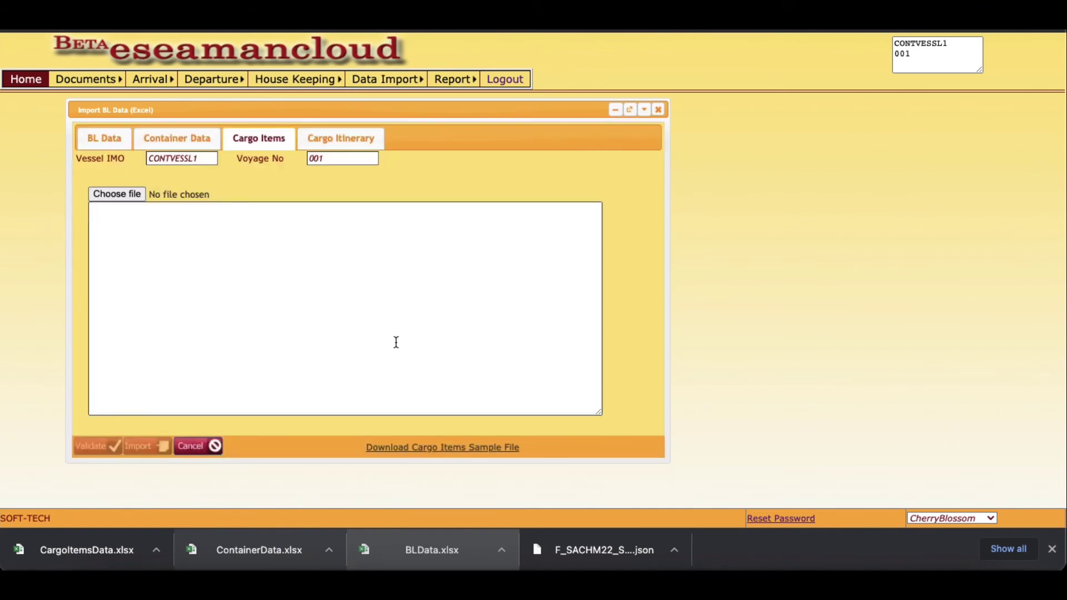
- Download CargoItineraryData.xlsx from the Cargo Itinerary tab and drop it into the import area
click(350, 137)
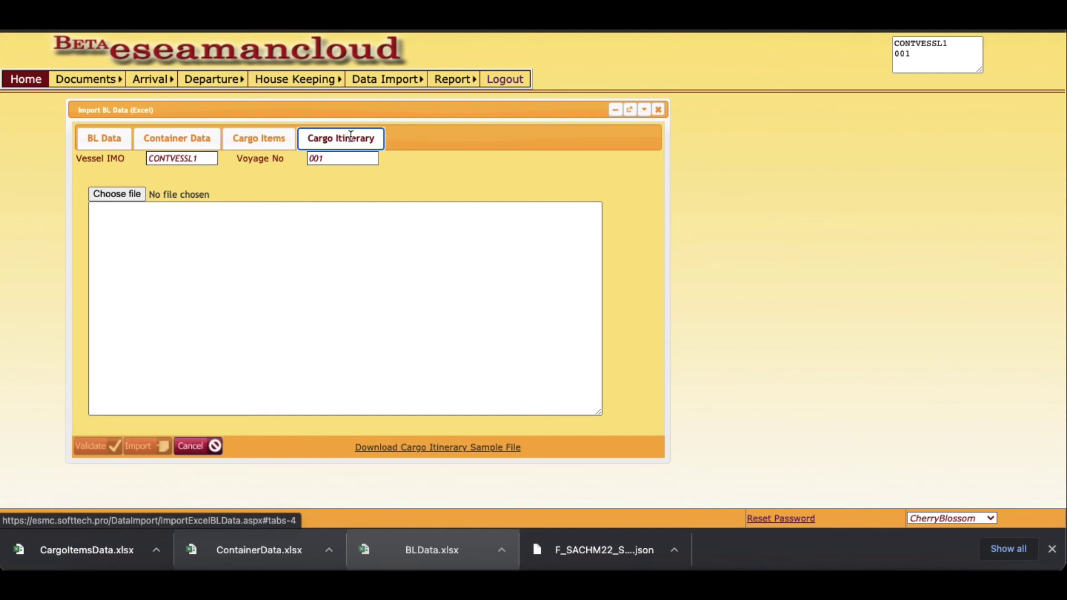
click(420, 447)
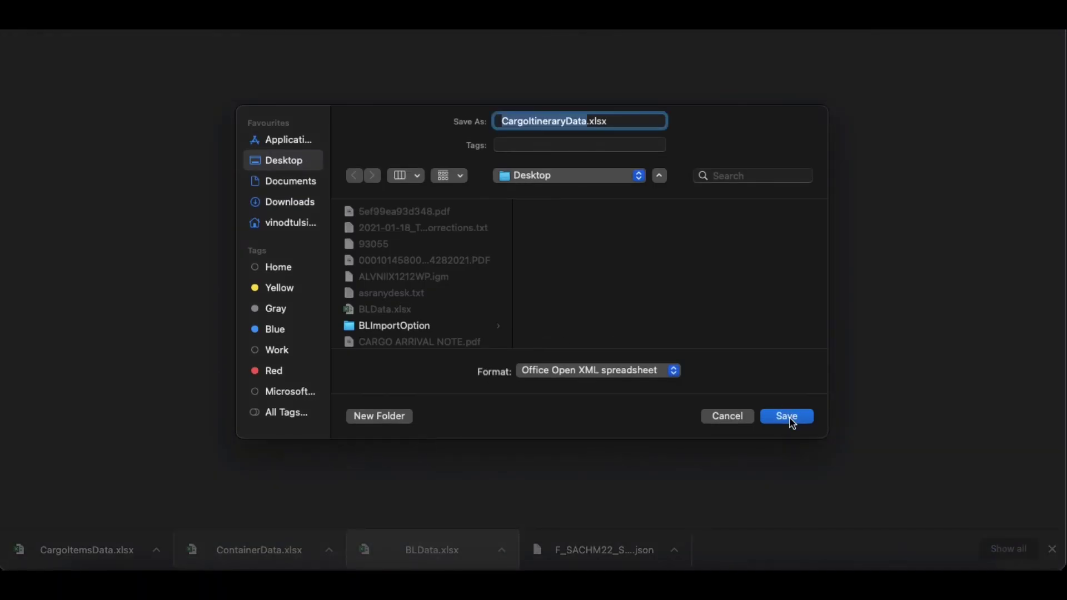
click(789, 418)
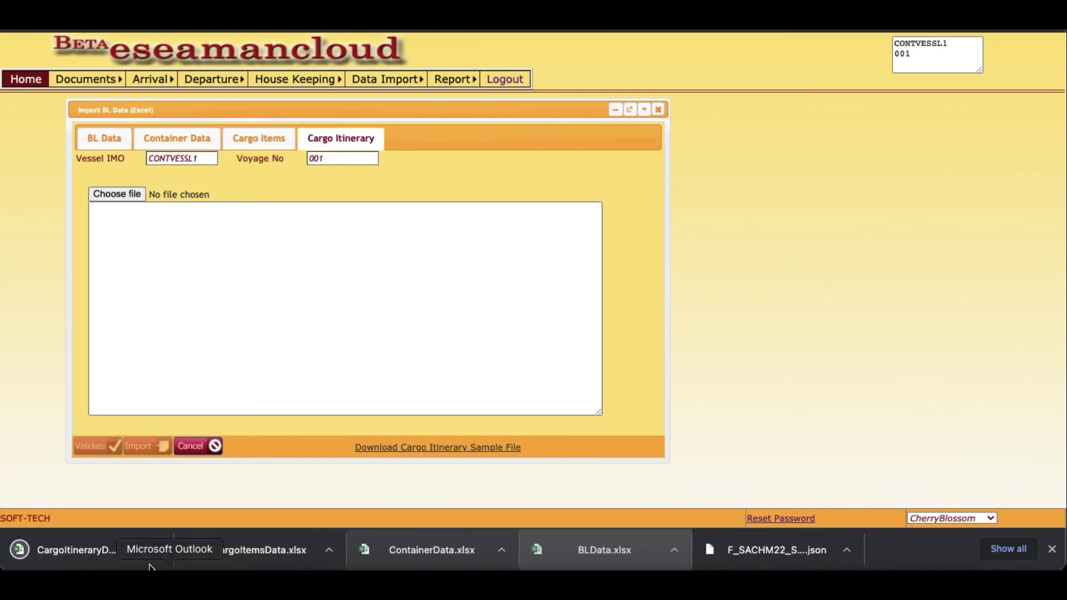
click(156, 550)
click(210, 529)
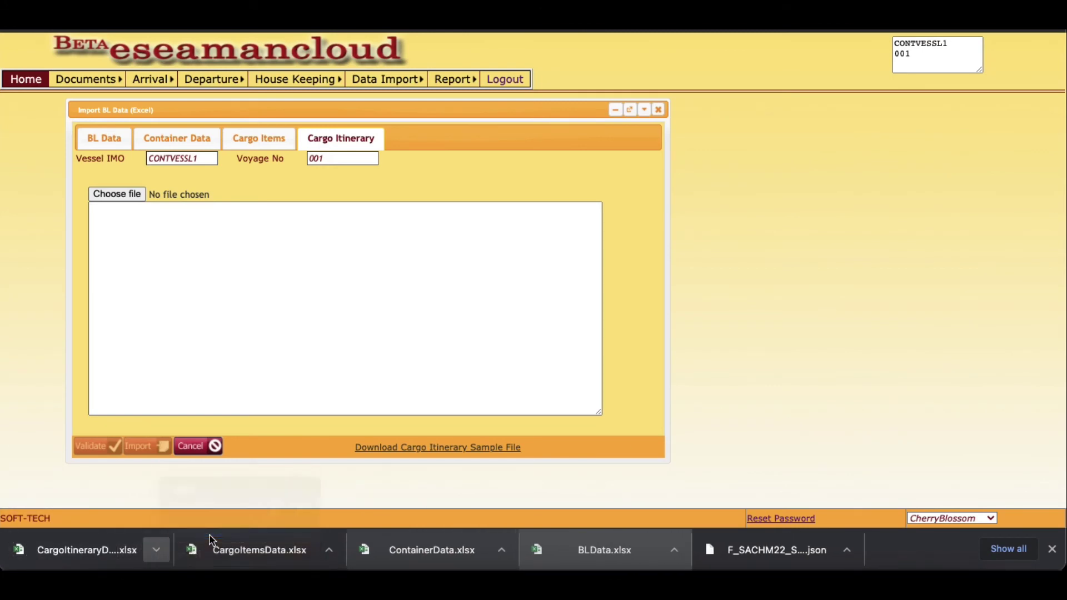
drag(739, 186, 333, 236)
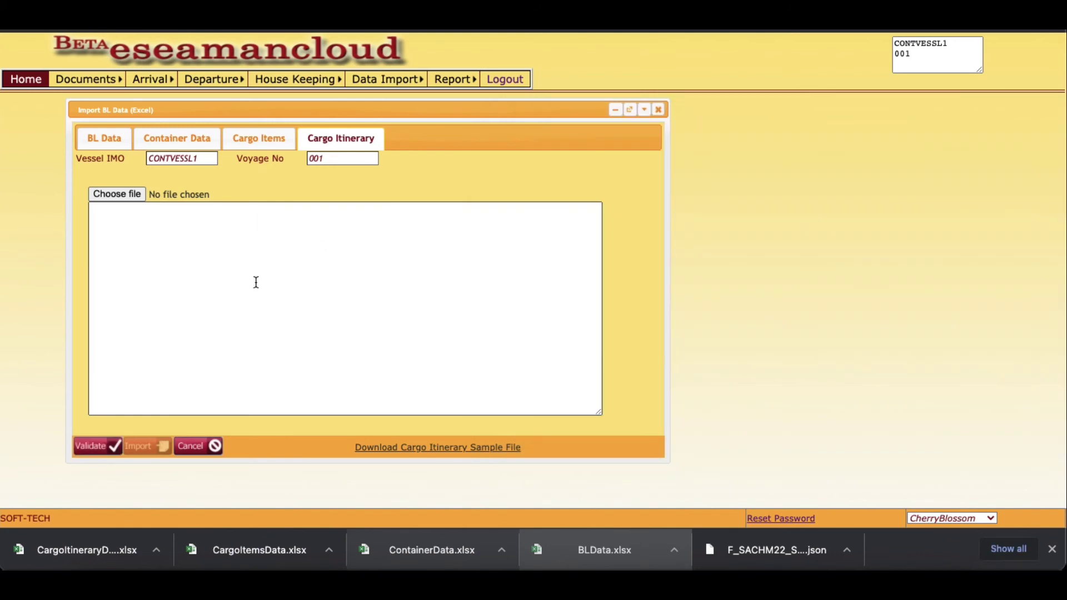
- Validate and upload the 4 cargo itinerary rows, then reopen BLData.xlsx in Excel
click(95, 448)
click(402, 316)
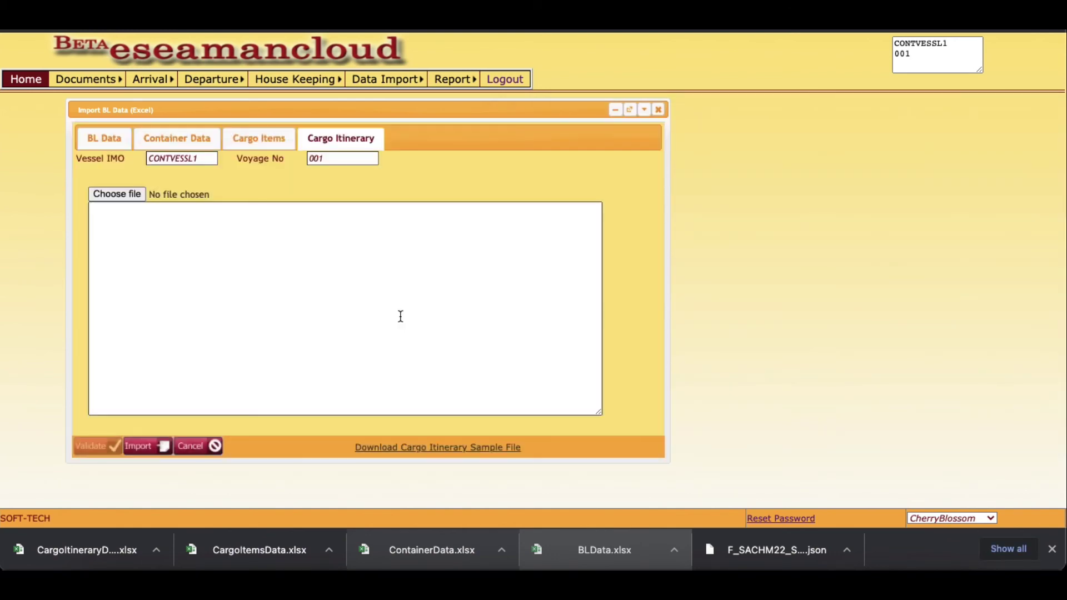
click(148, 447)
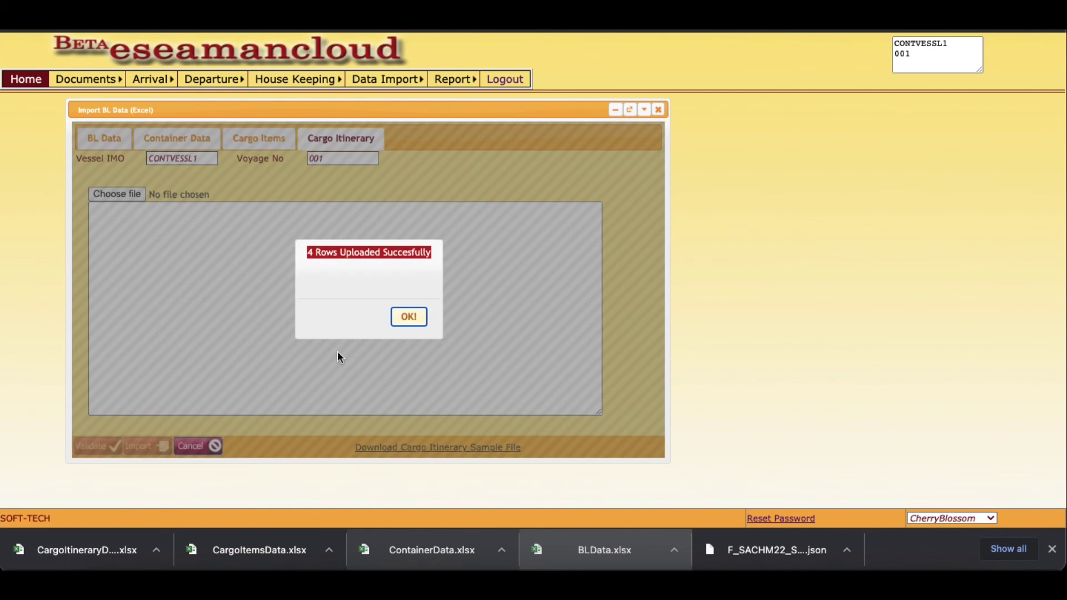
click(409, 317)
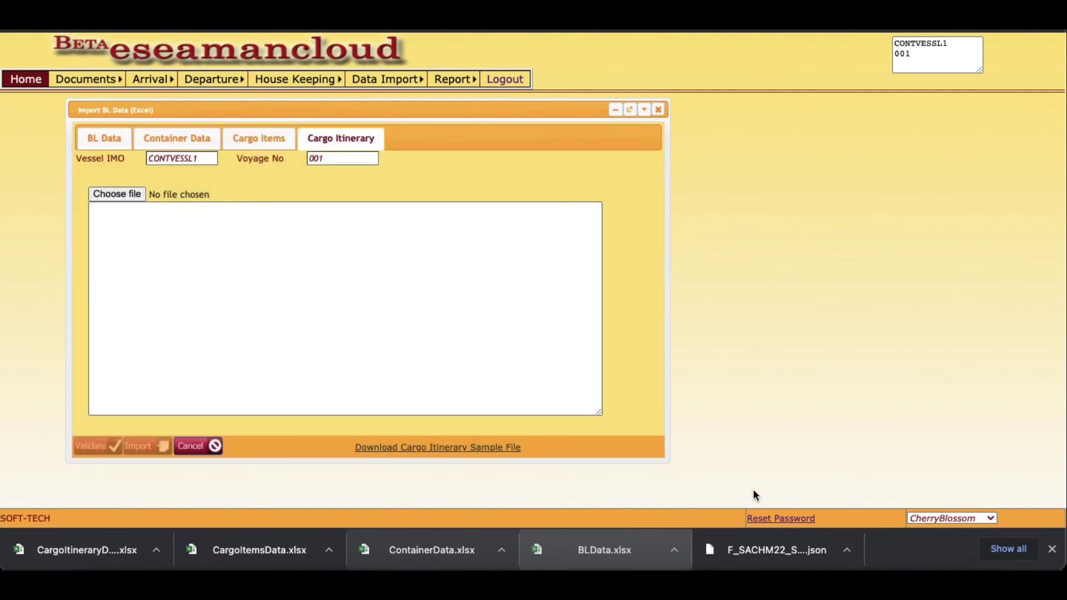
click(613, 557)
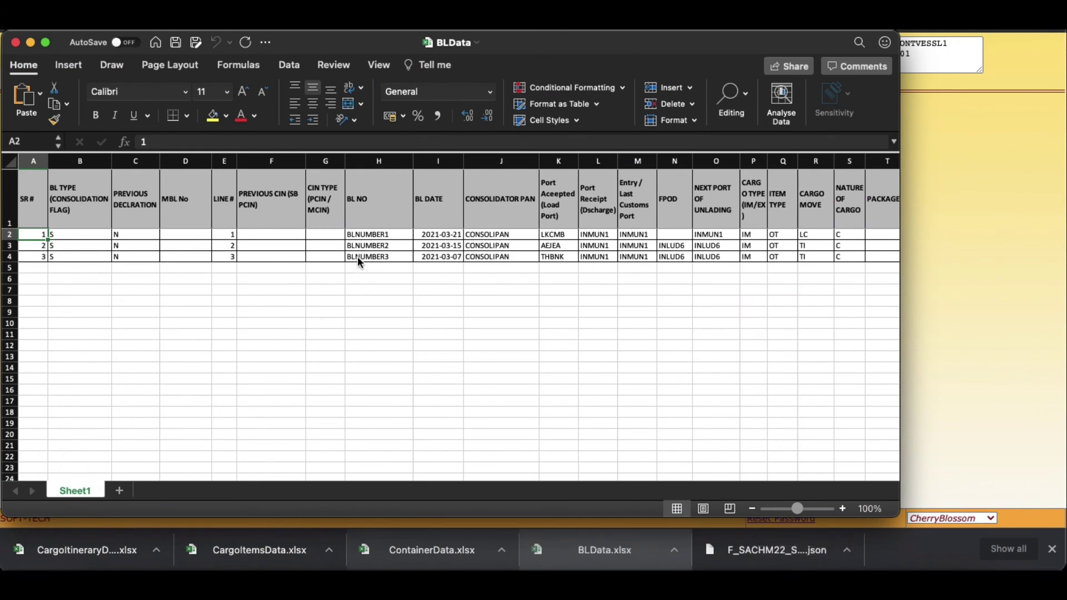
- Copy BLNUMBER2 from cell H3 of BLData and put Excel away to return to the browser
click(383, 245)
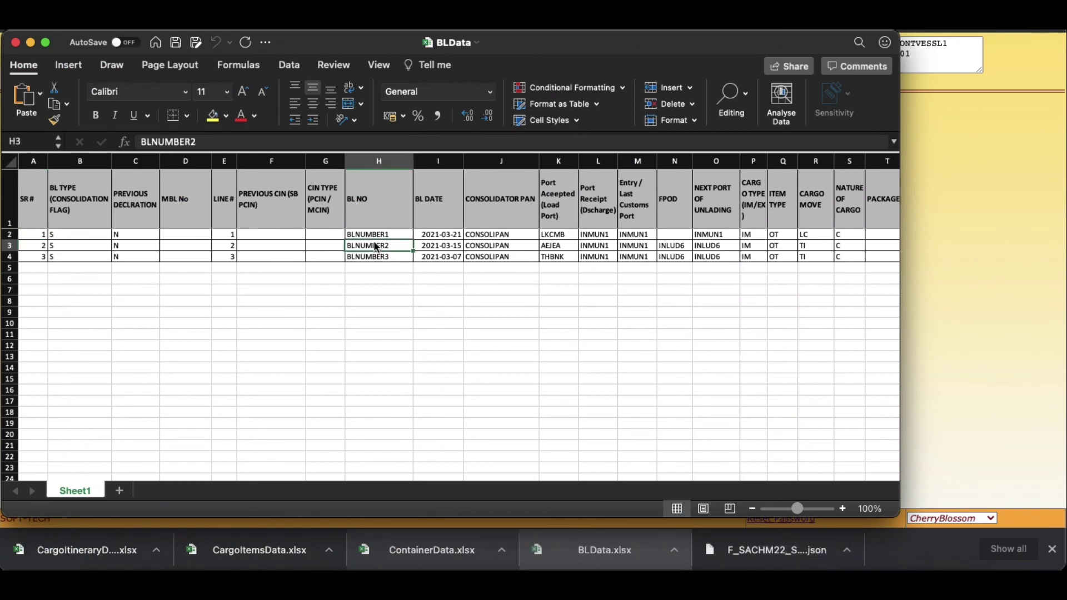
key(super+c)
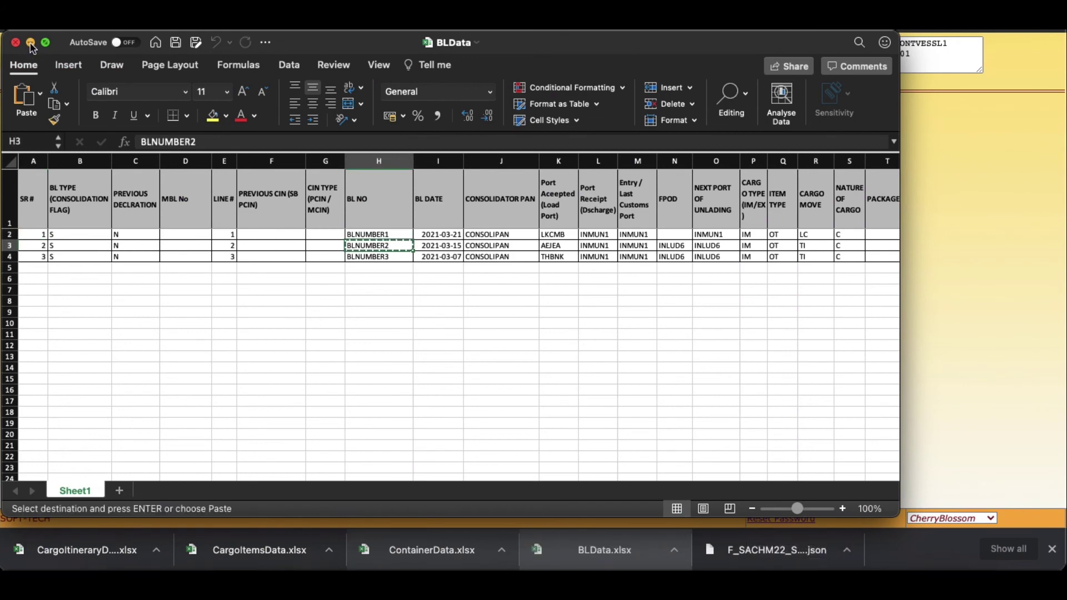
click(31, 44)
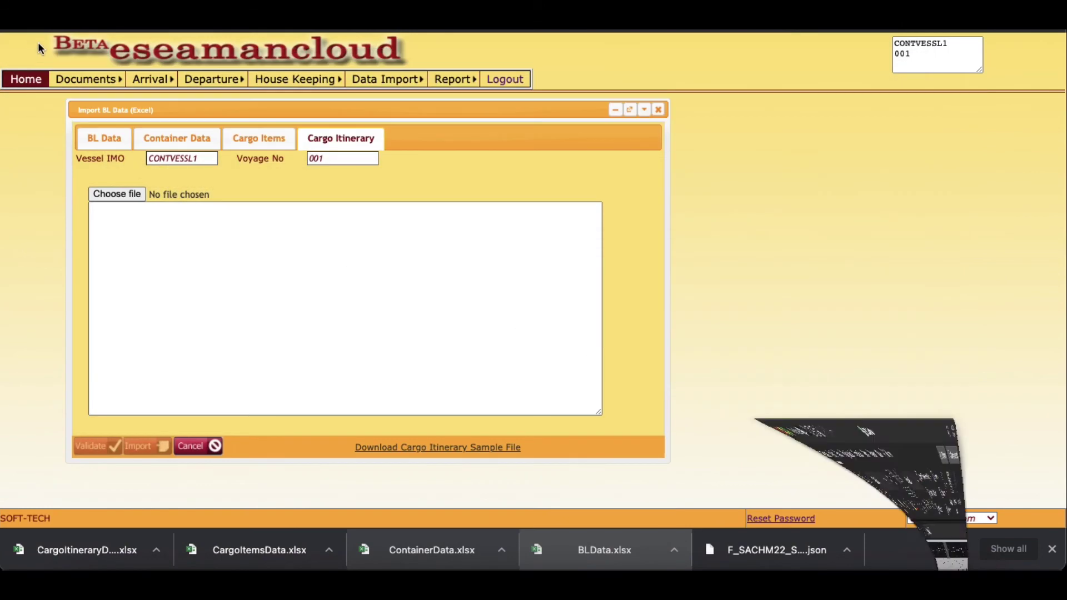
- Close Import BL Data and load bill BLNUMBER2 into the Cargo Arrival form
click(659, 108)
mouse_move(150, 80)
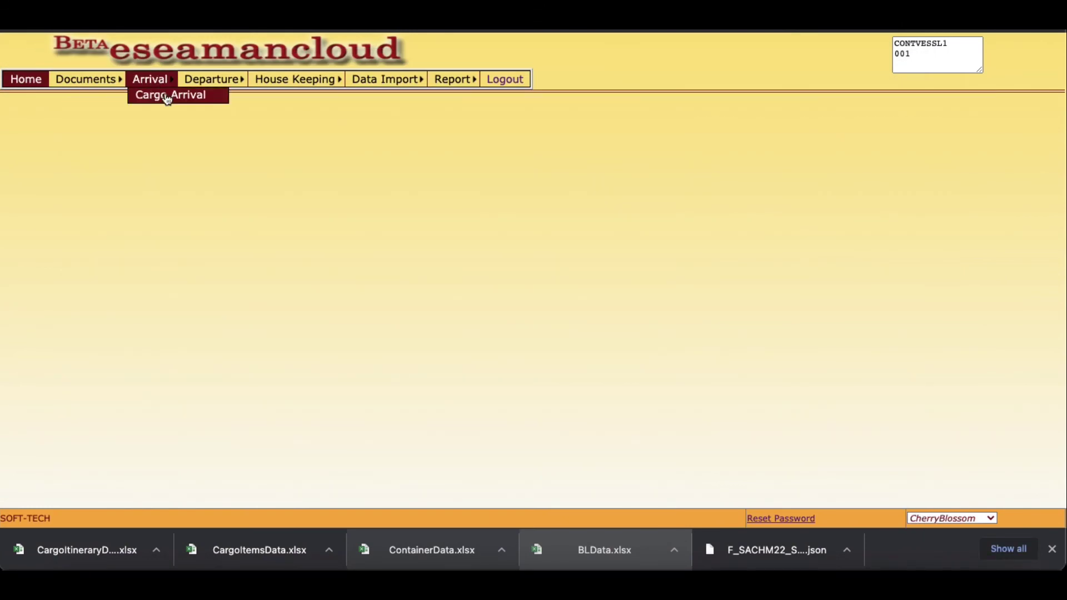
click(167, 96)
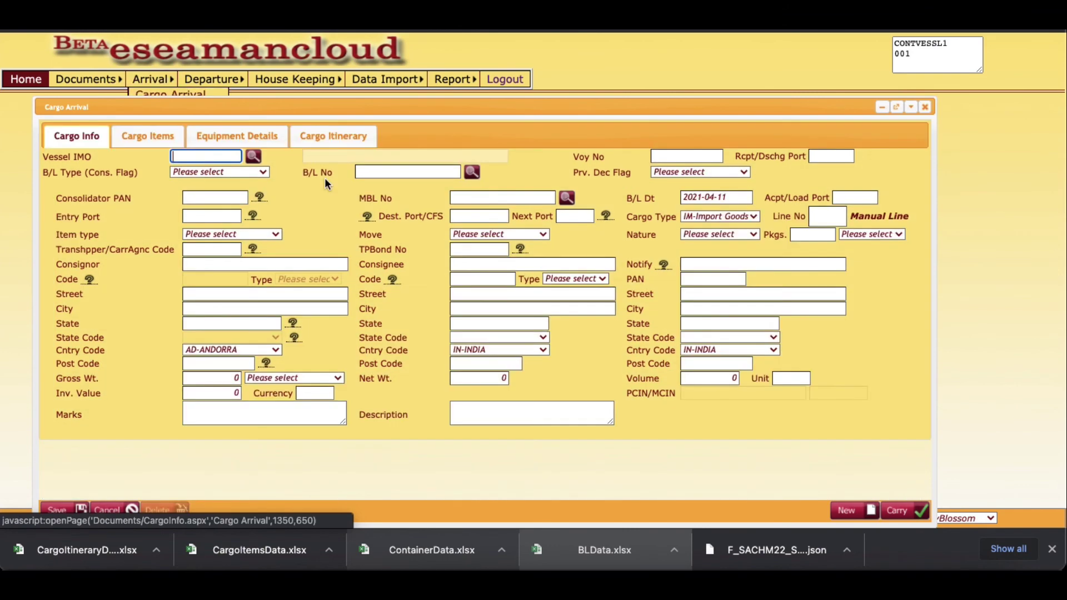
click(400, 173)
key(super+v)
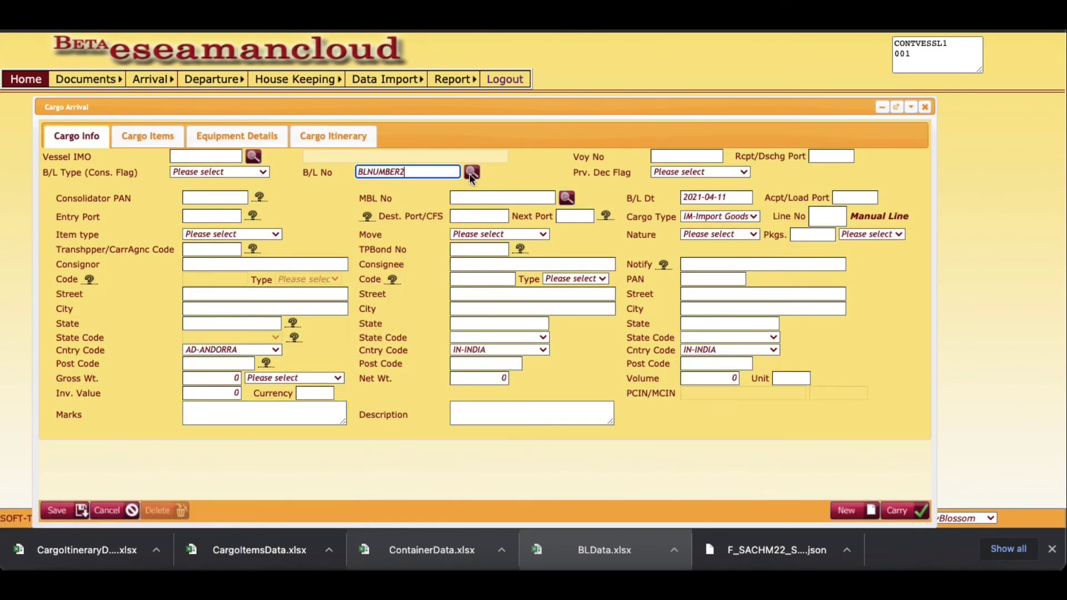
click(472, 172)
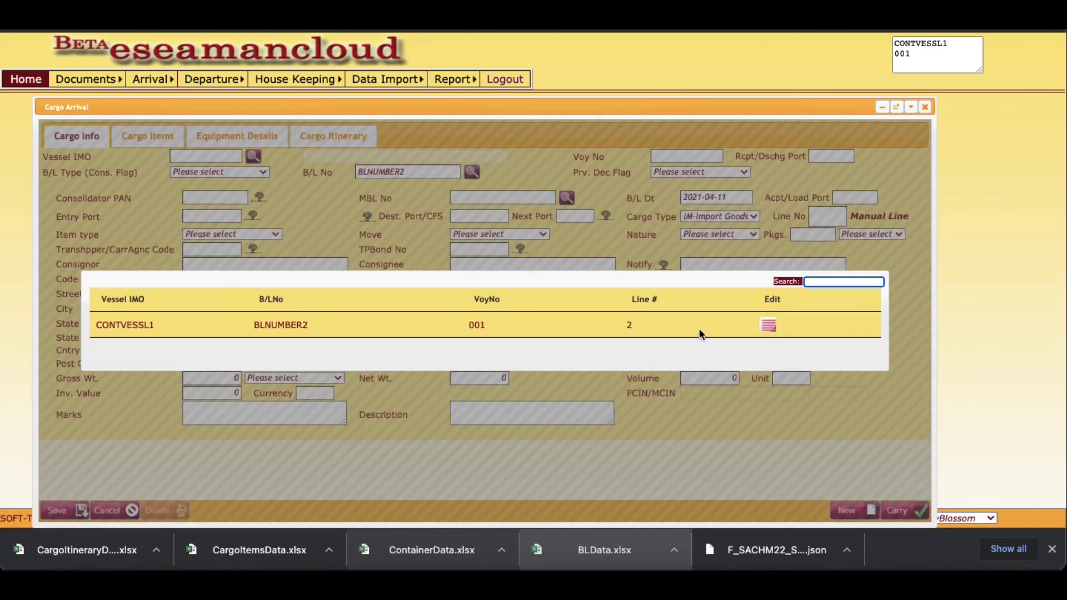
click(767, 329)
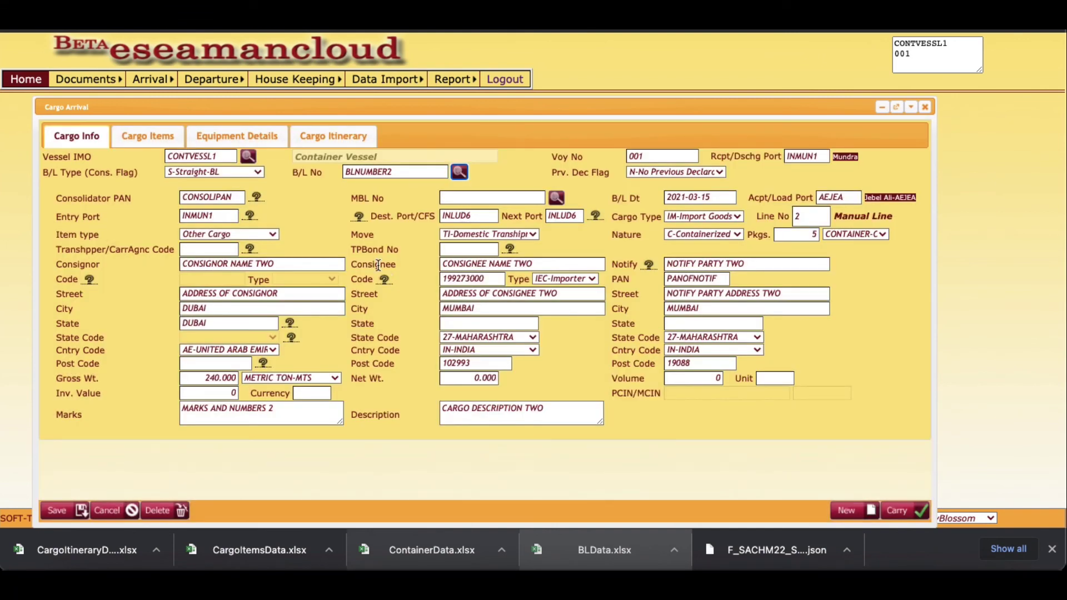
- Review BLNUMBER2's cargo items, container equipment and itinerary tabs, then close the window
click(148, 137)
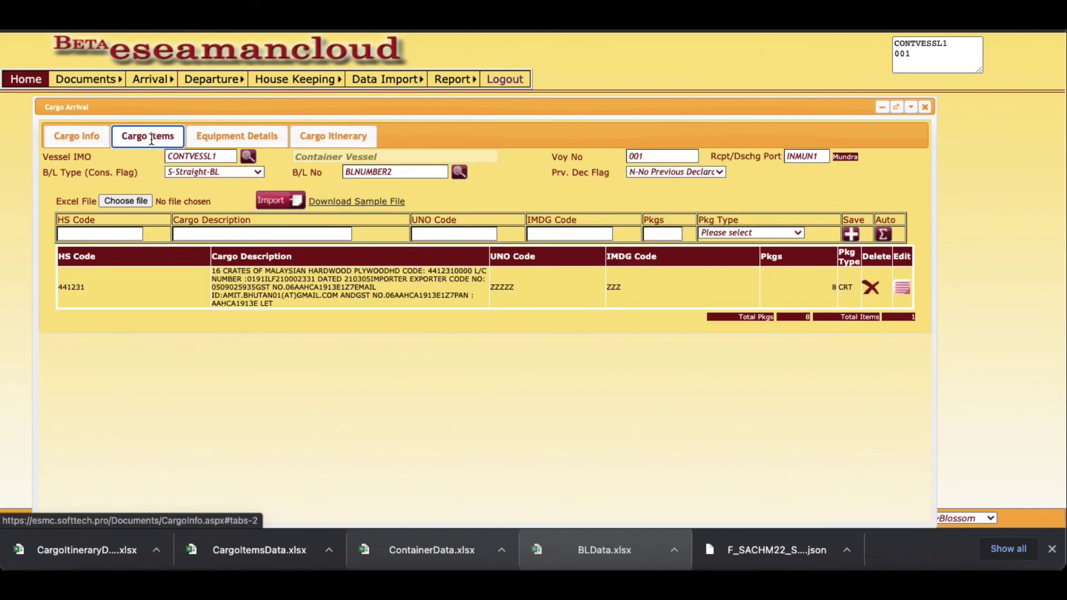
click(217, 140)
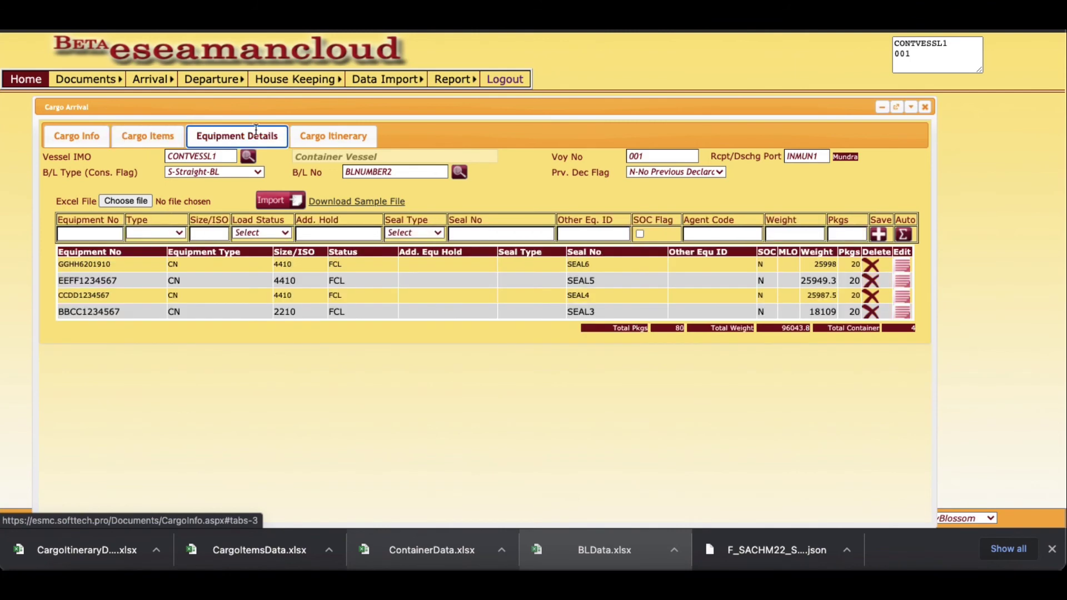
click(330, 138)
click(227, 140)
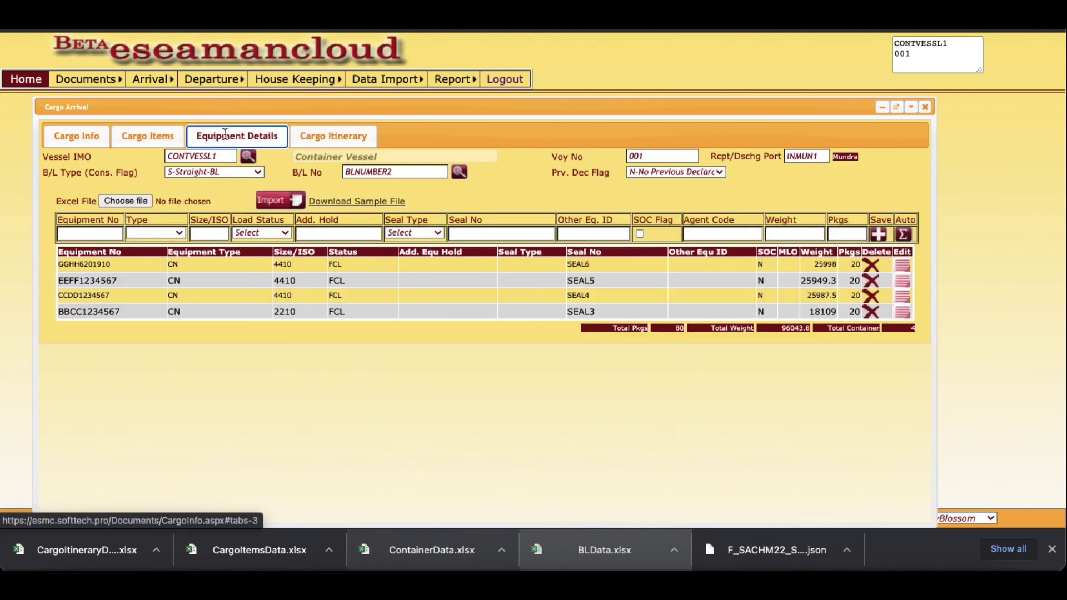
click(95, 138)
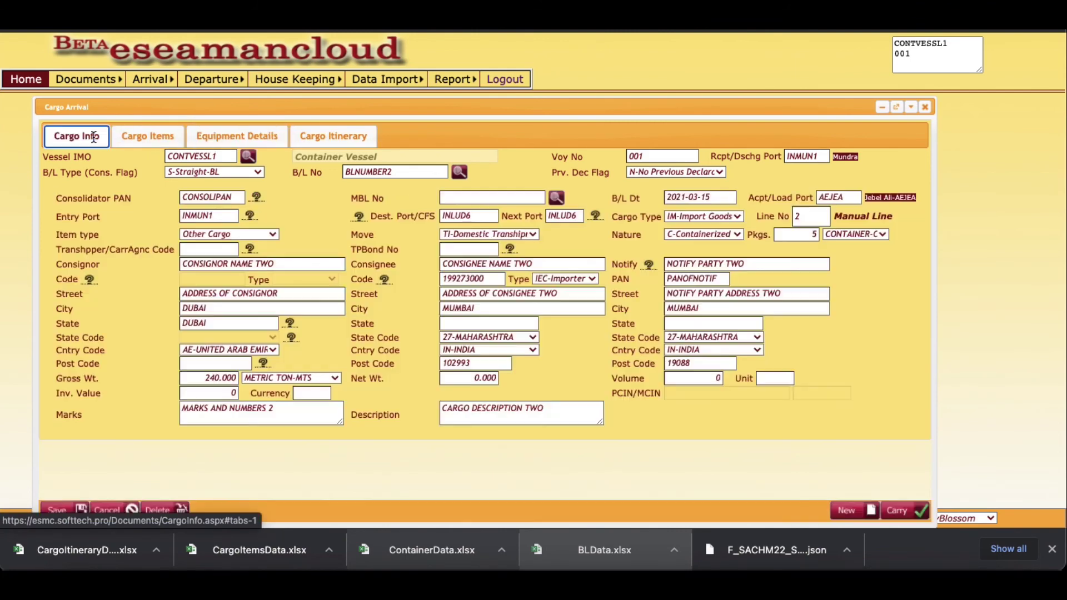
click(925, 107)
- Run Generate SCE (Arrival CSN) validation with Vessel IMO CONTVESSL1 and Voyage No 001
mouse_move(451, 79)
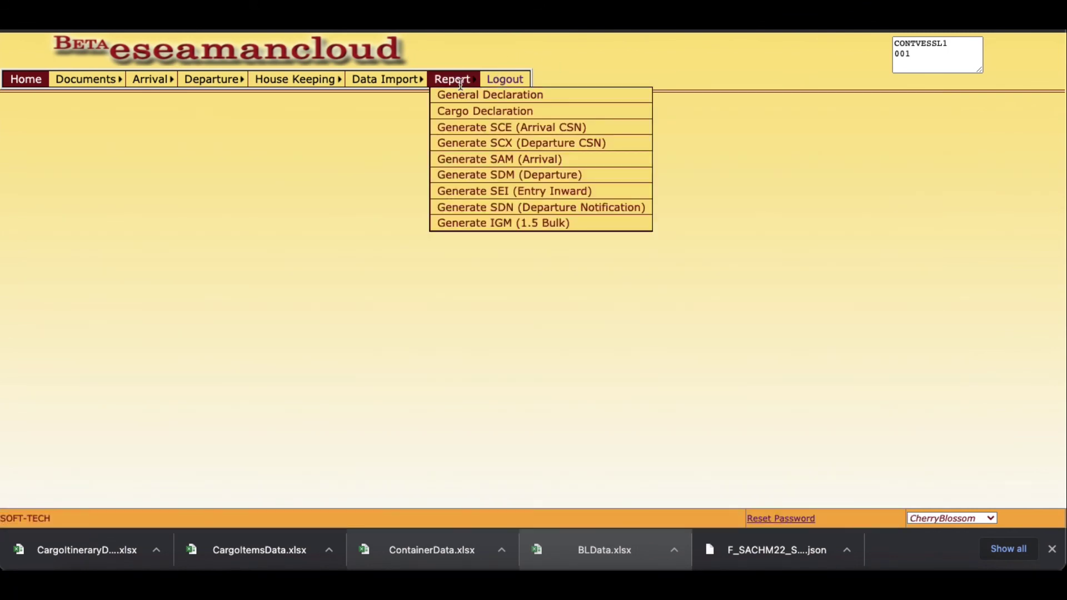
click(513, 127)
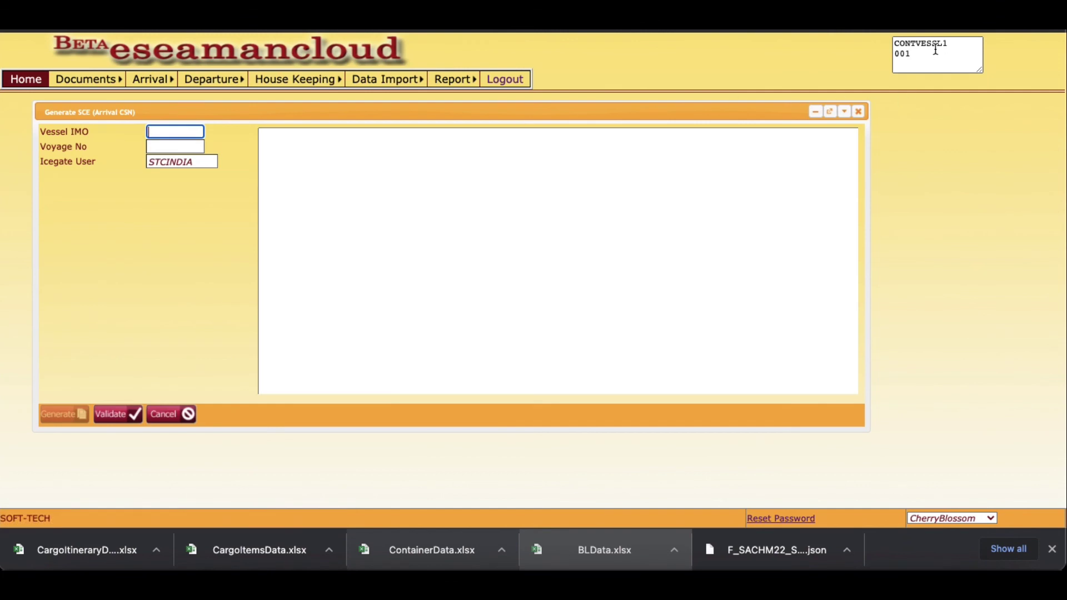
double_click(935, 45)
click(168, 133)
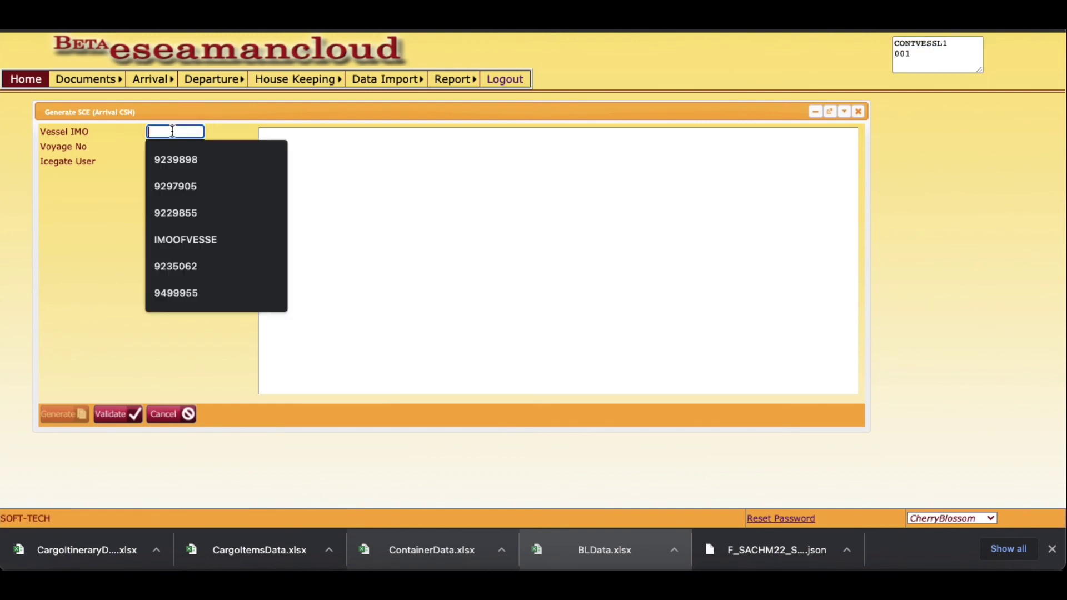
key(ctrl+v)
click(179, 148)
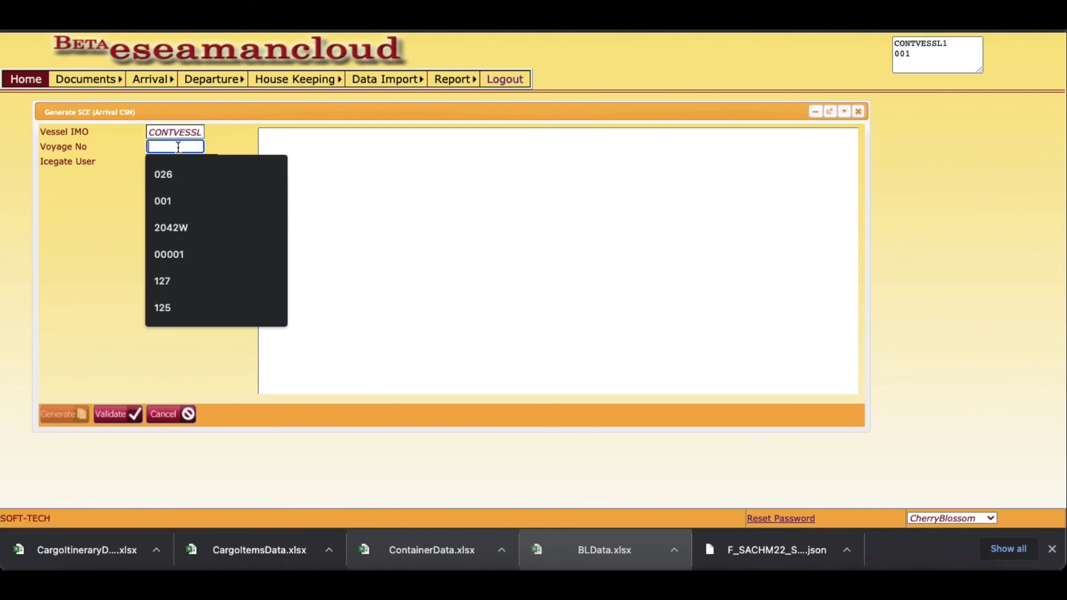
text(001)
key(Tab)
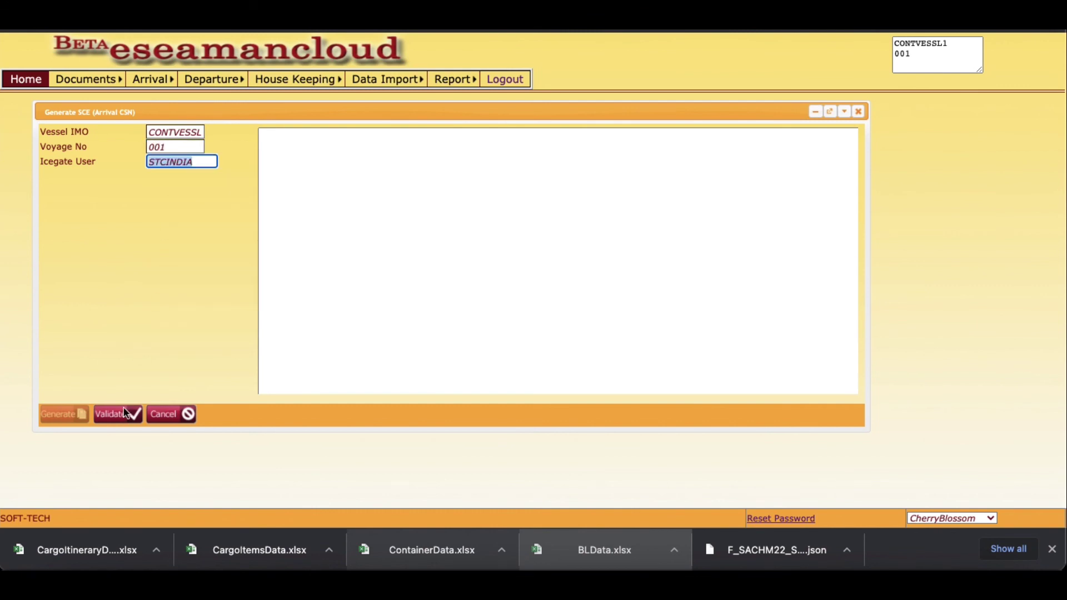
click(119, 415)
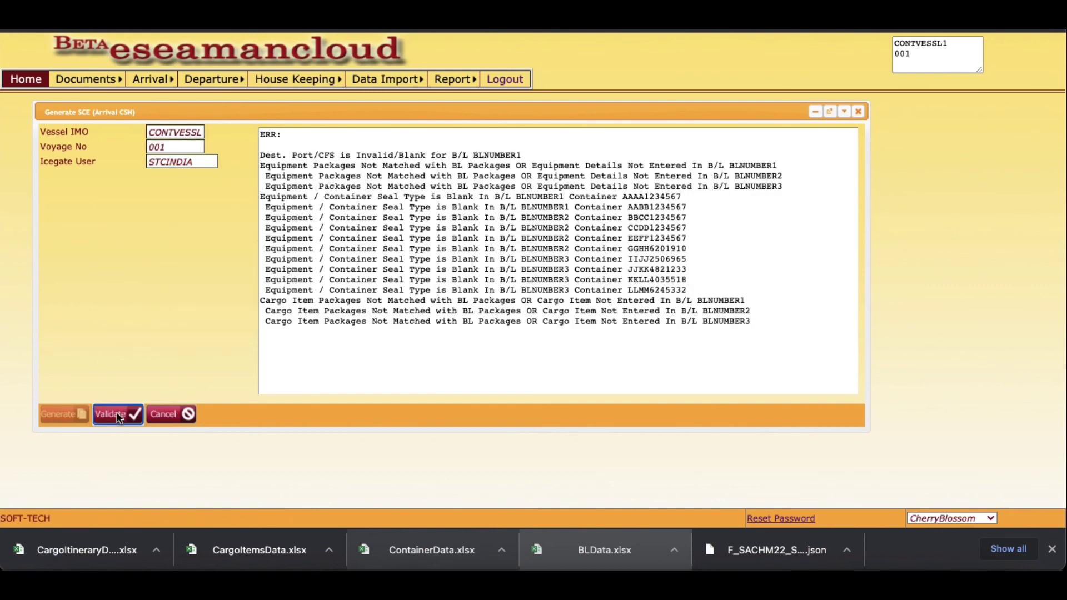
- Review errors for containers AAAA1234567, AABB1234567, BBCC1234567, JJKK4821233 and bill BLNUMBER2
triple_click(410, 197)
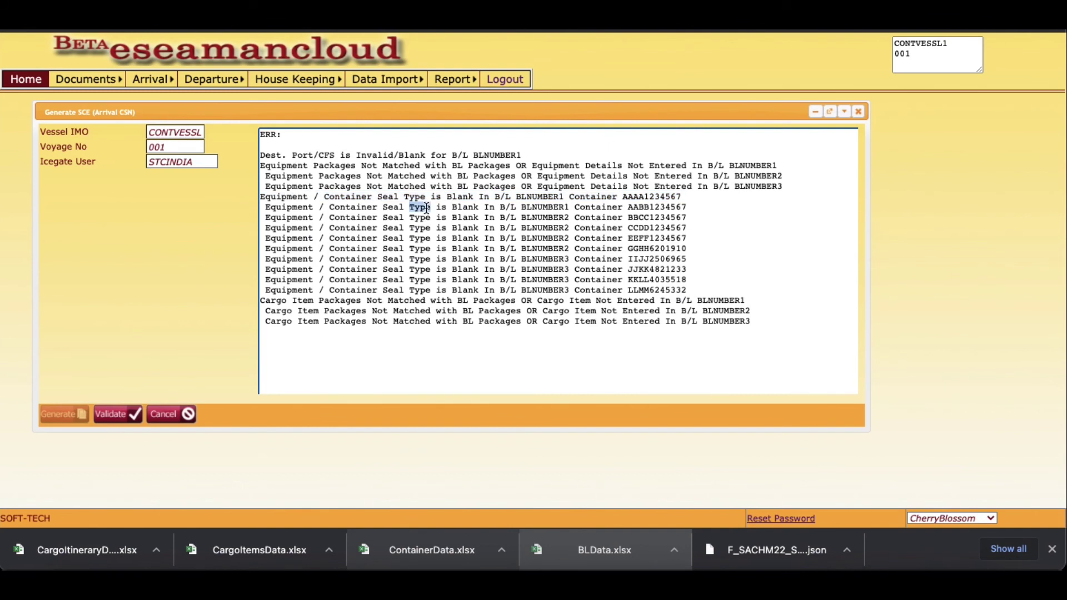
triple_click(427, 208)
triple_click(468, 219)
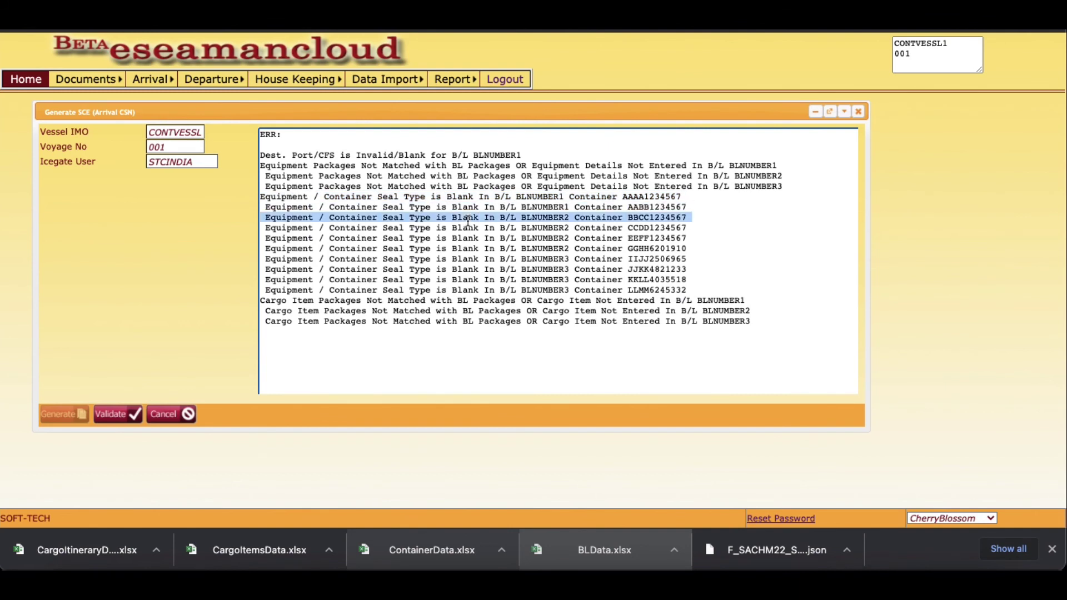
triple_click(518, 270)
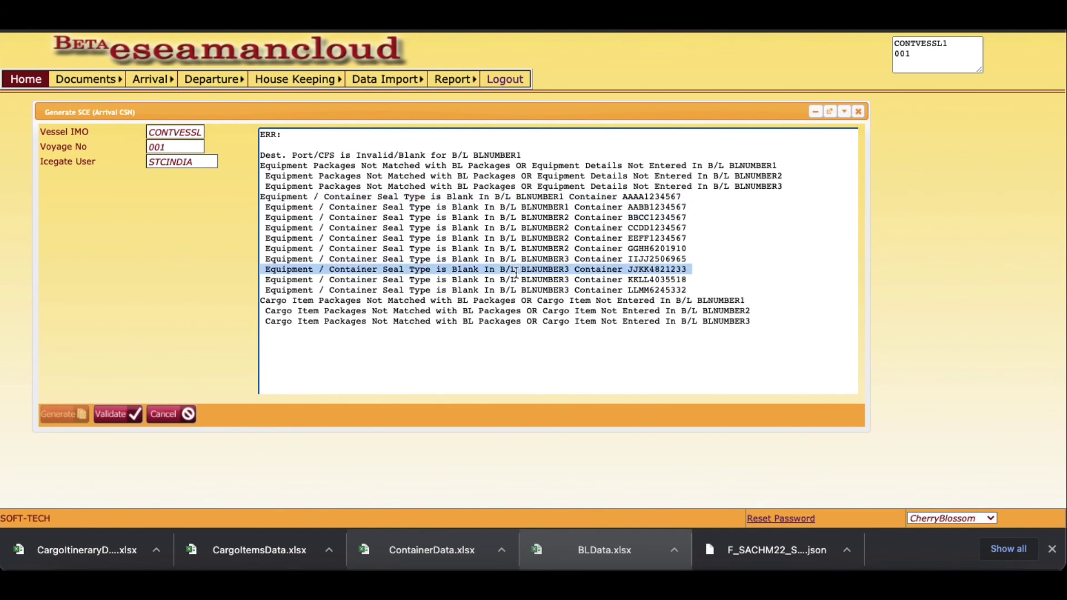
click(768, 325)
drag(765, 321, 380, 217)
click(588, 213)
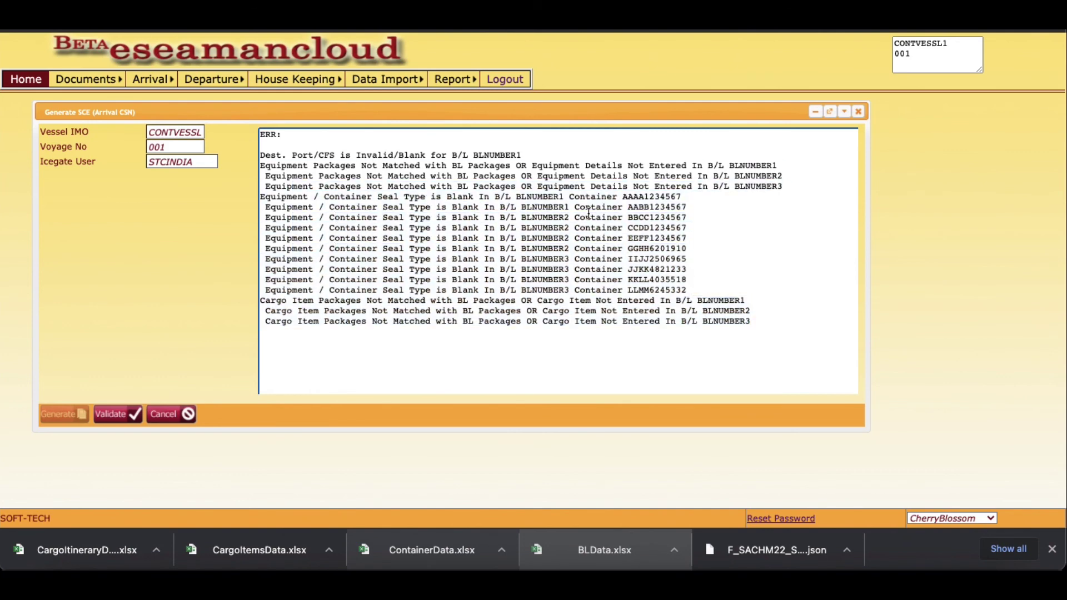
double_click(753, 177)
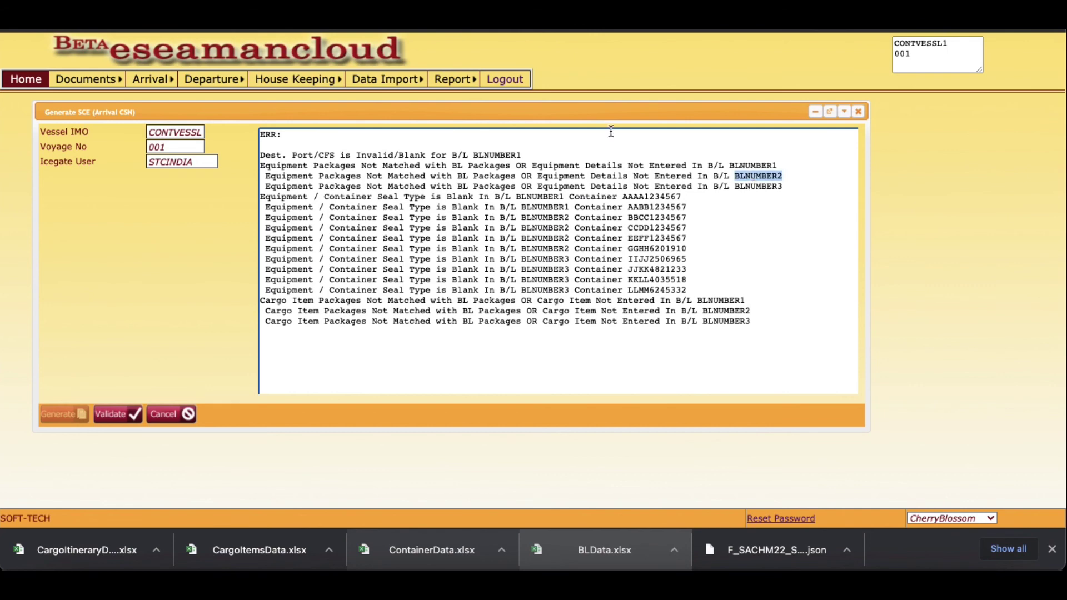
drag(533, 113, 561, 188)
- Search Cargo Arrival for B/L BLNUMBER2 and load its record
mouse_move(150, 81)
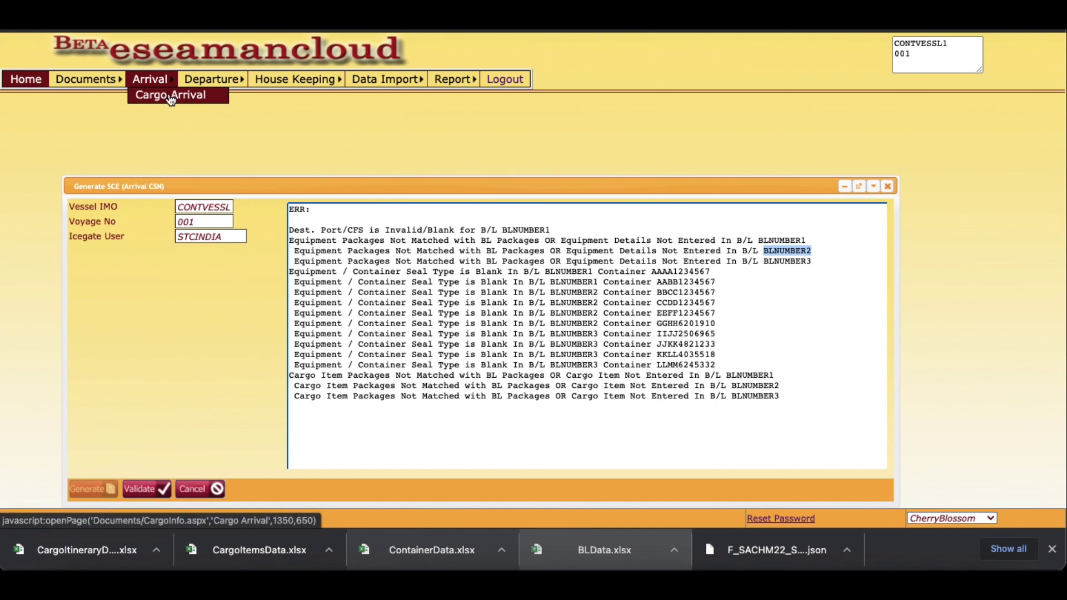
click(171, 98)
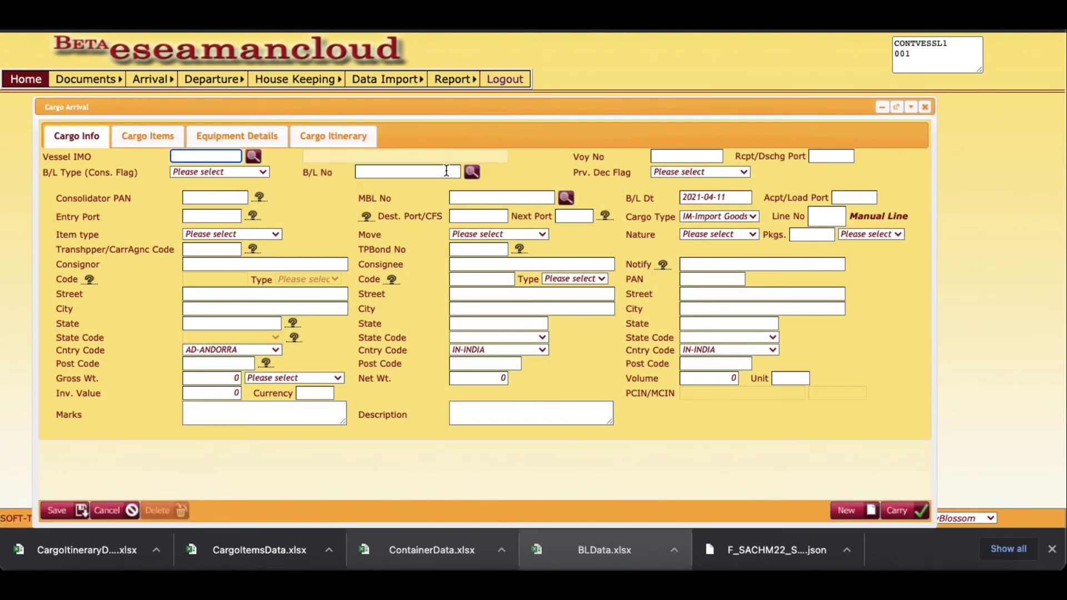
click(420, 172)
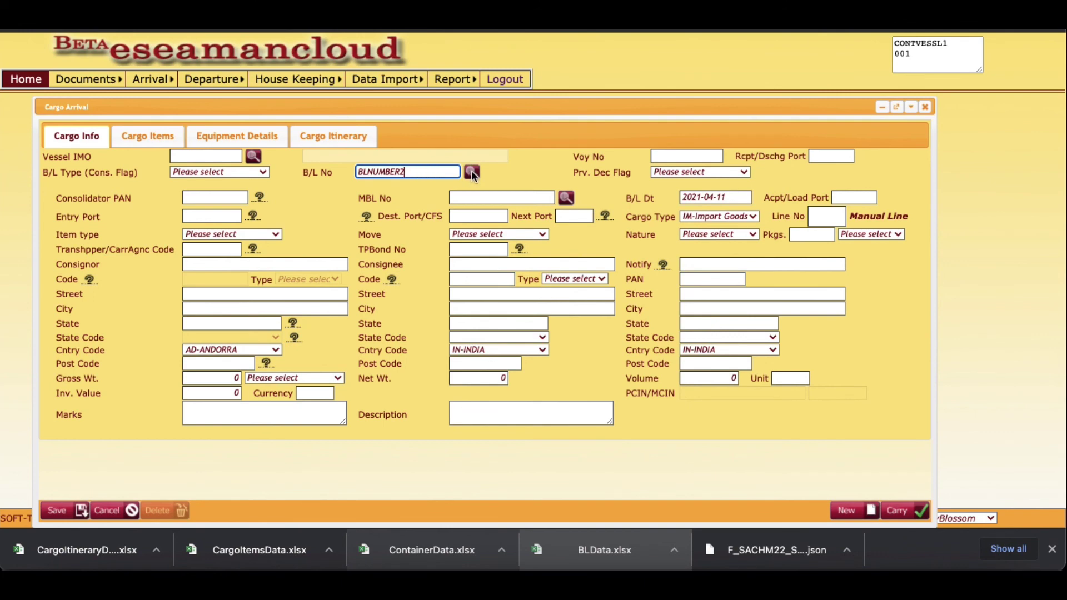
click(472, 172)
click(768, 326)
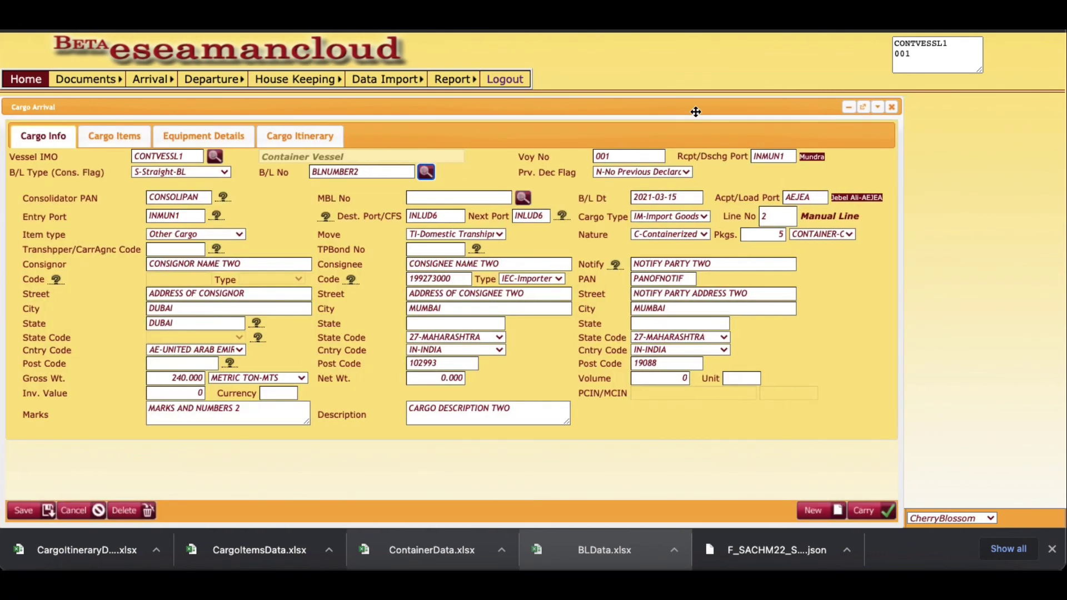
- Move the Cargo Arrival window right and reduce the browser zoom to 80%
drag(695, 109, 789, 109)
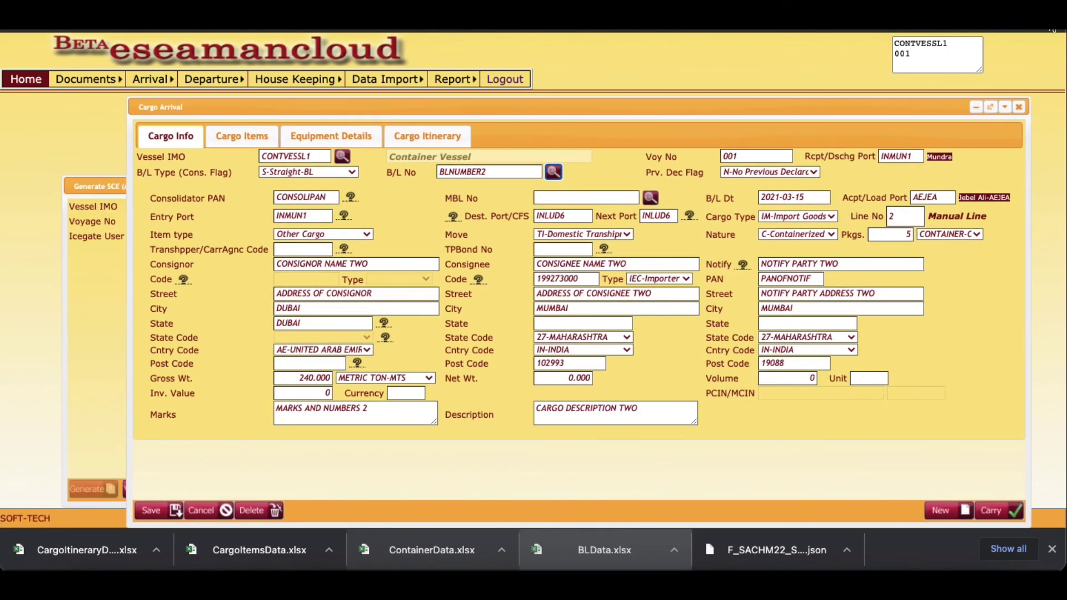
click(1050, 32)
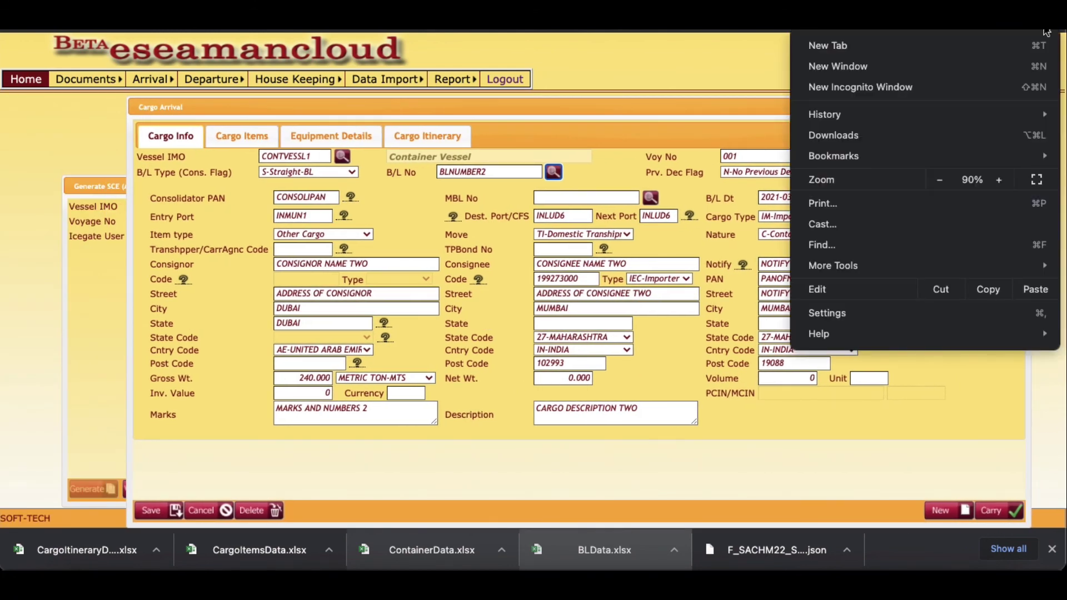
click(939, 179)
click(310, 98)
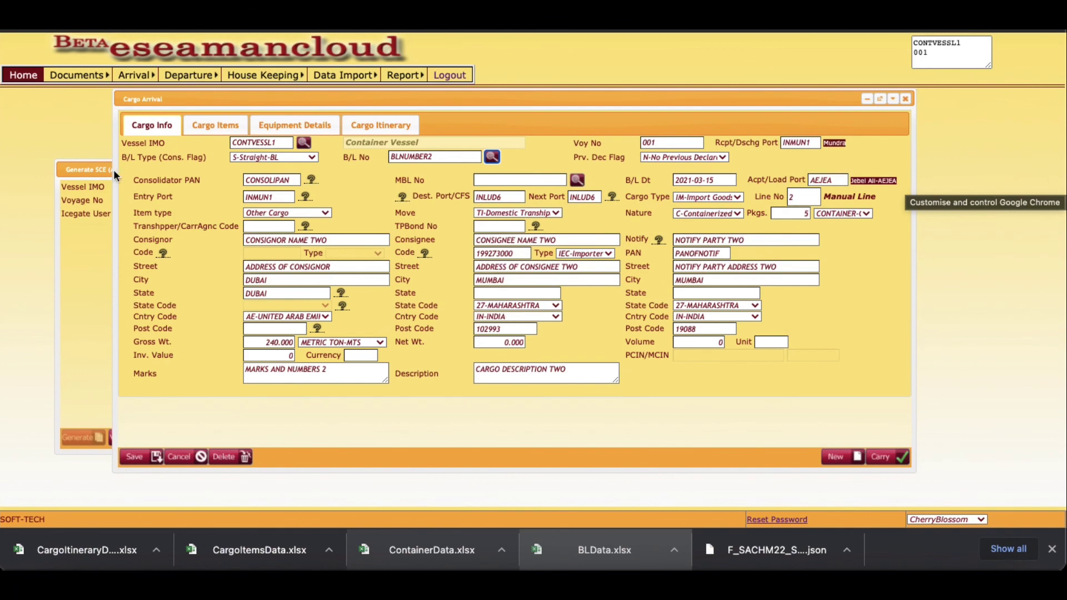
- Compare against the error list, then review BLNUMBER2's four container rows in Equipment Details
click(95, 170)
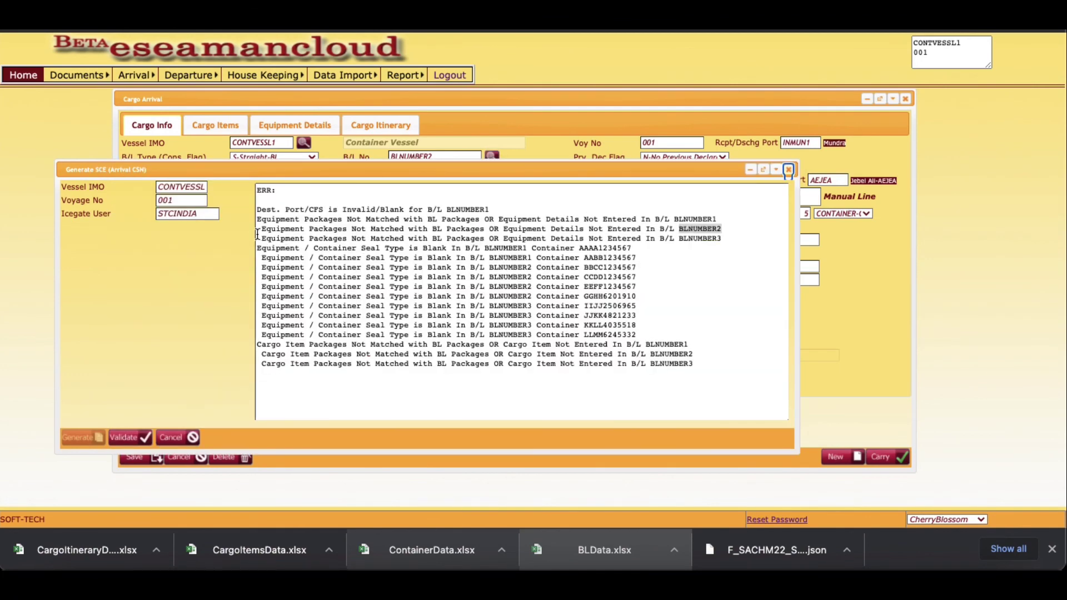
click(483, 98)
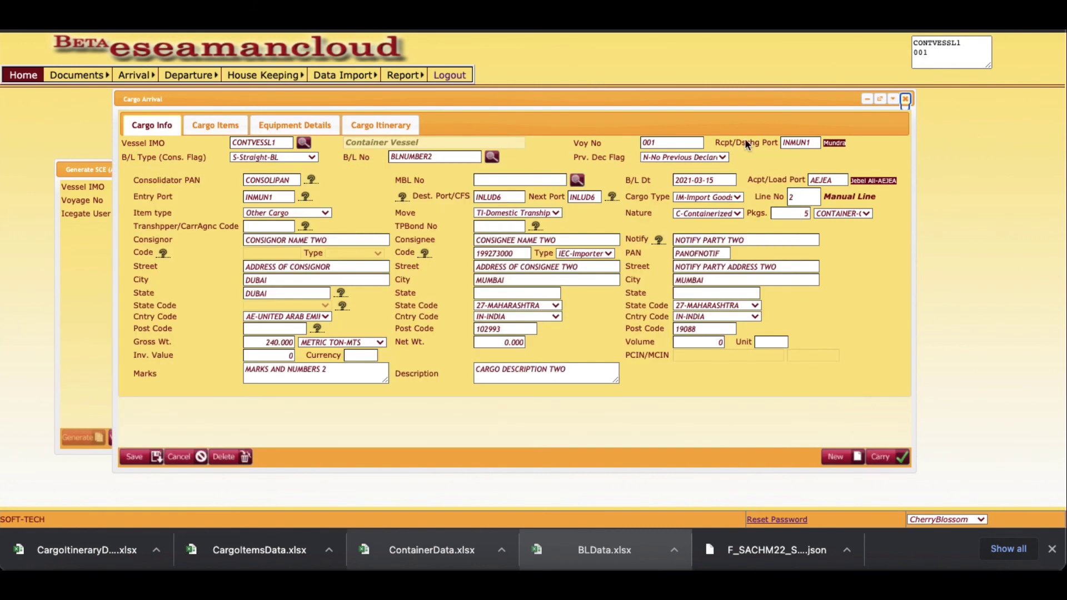
click(795, 214)
click(281, 127)
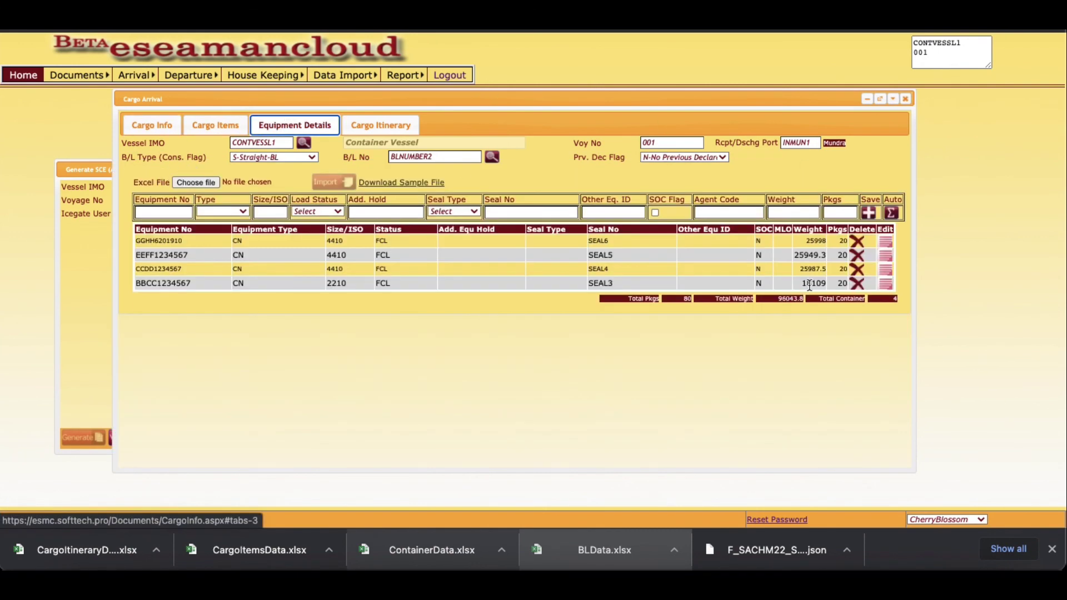
triple_click(838, 240)
drag(841, 268, 842, 279)
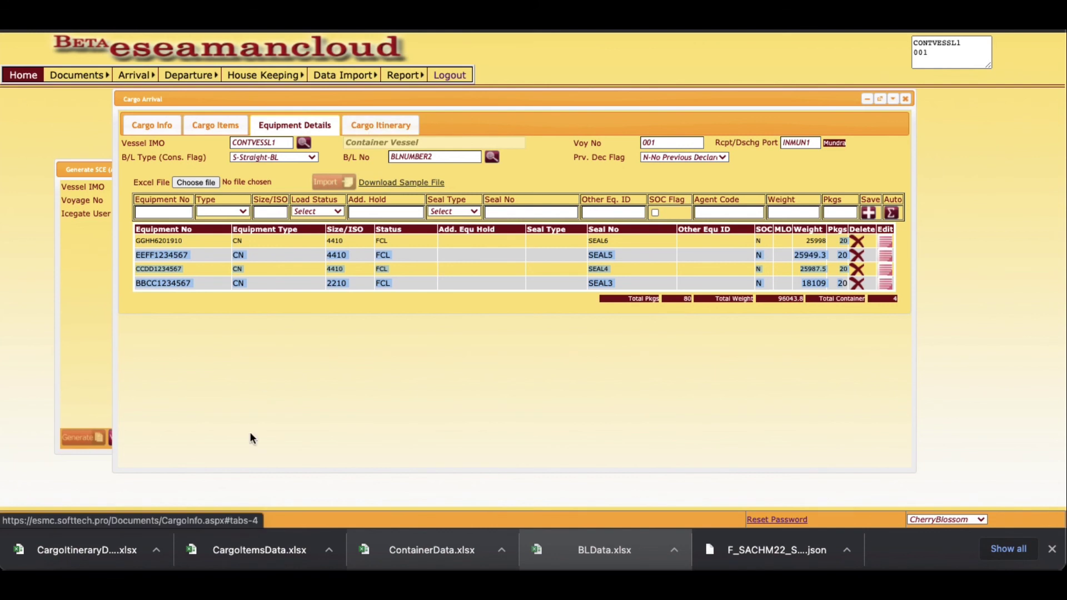
- Locate BBCC1234567's seal-type error, then return to the grid showing seals SEAL3–SEAL6
click(87, 173)
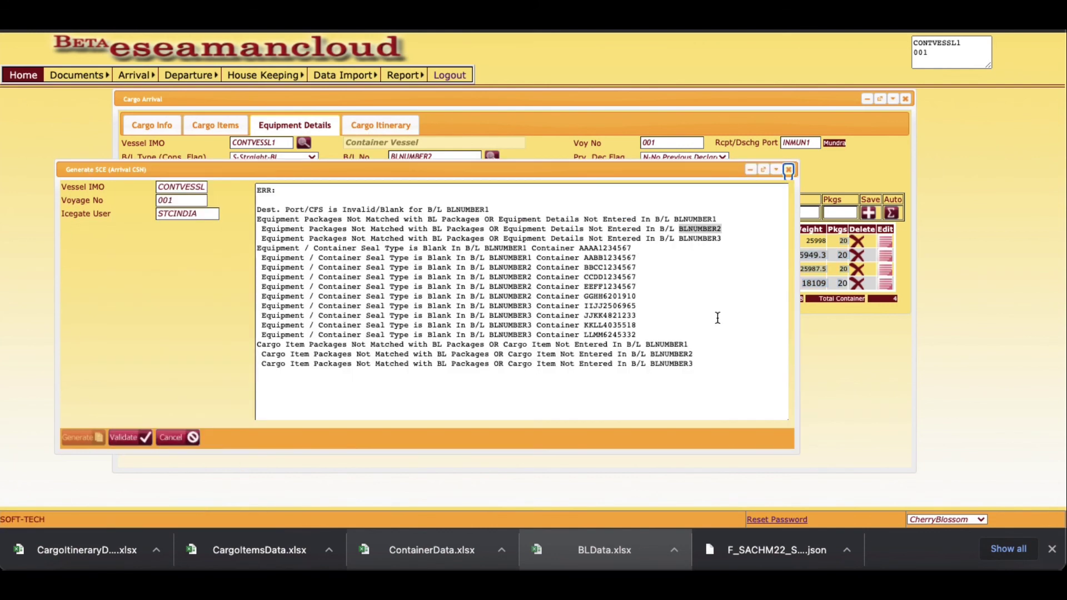
click(697, 238)
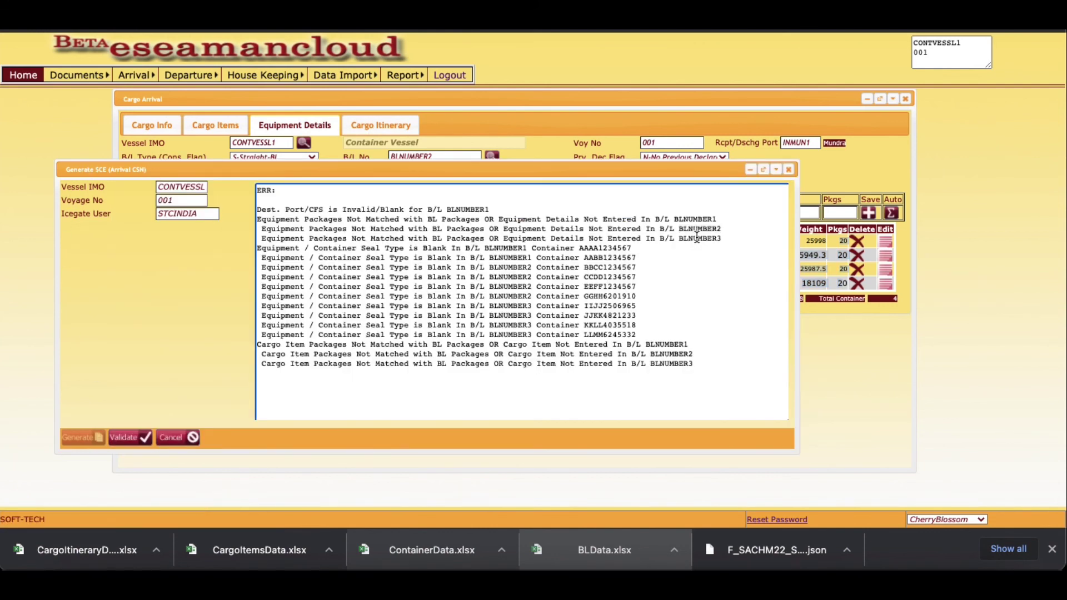
double_click(608, 269)
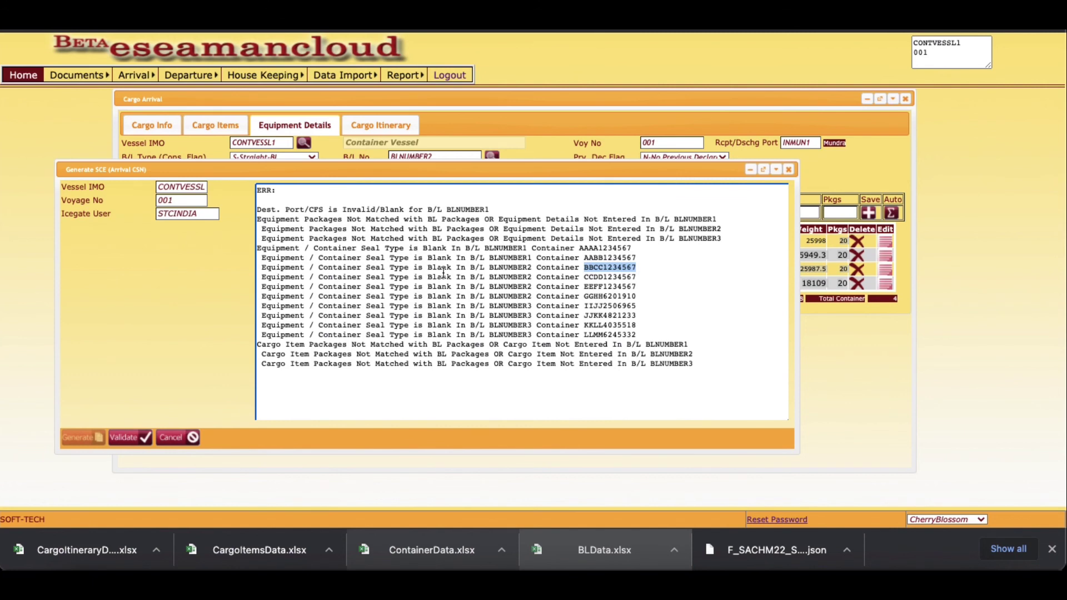
click(358, 98)
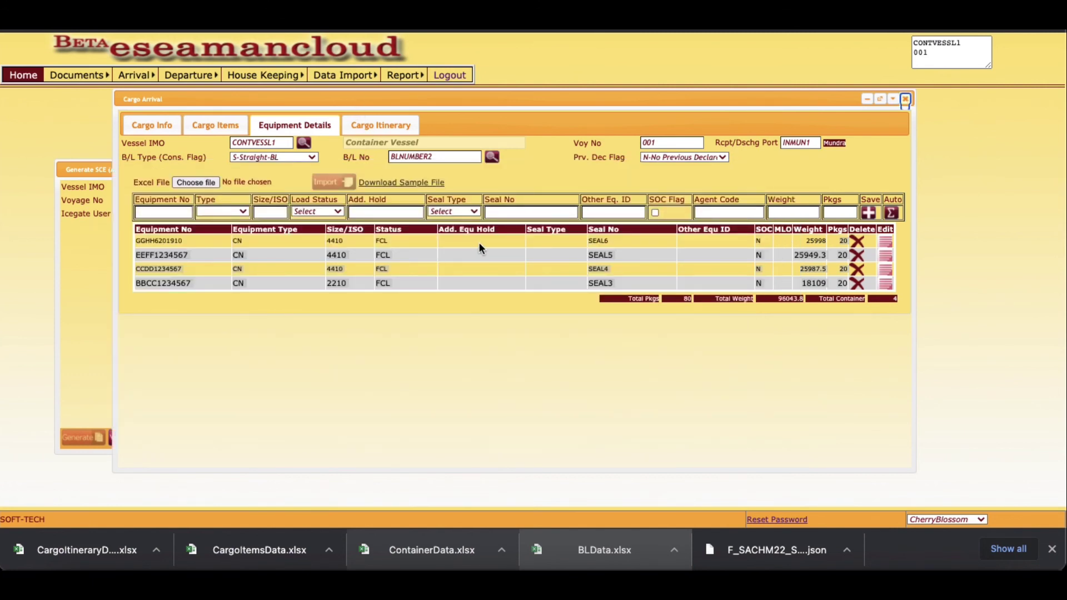
- Set container GGHH6201910's seal type to BTSL and save the row
click(885, 242)
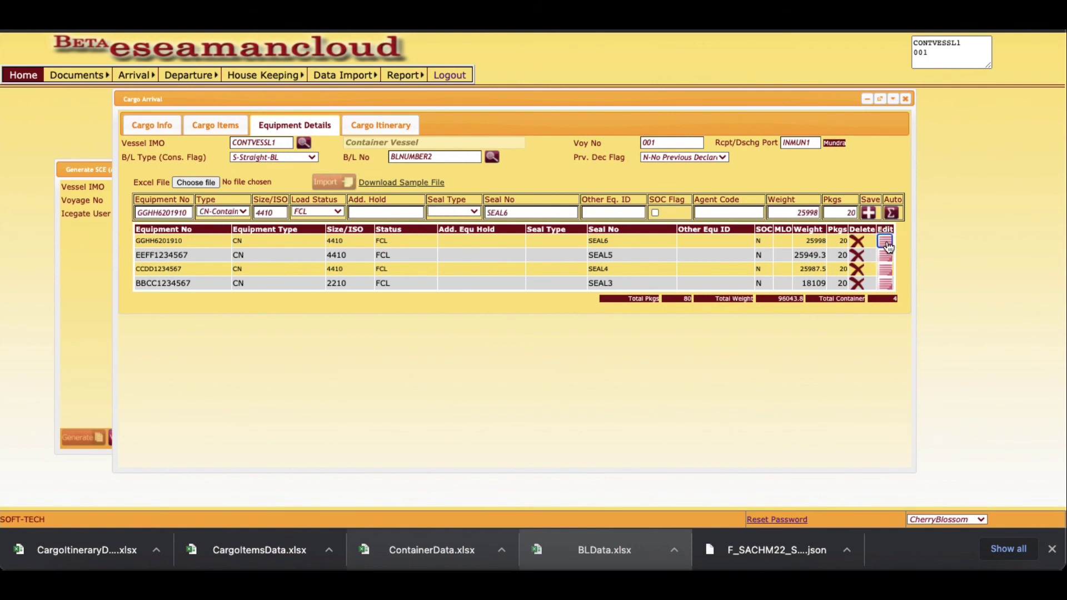
click(472, 210)
click(469, 229)
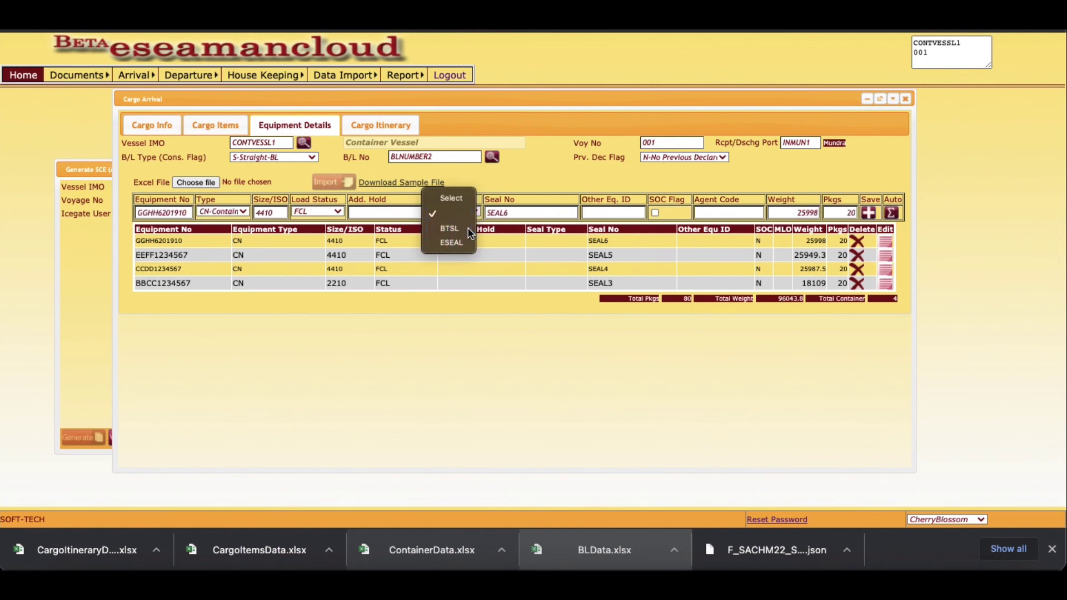
click(869, 213)
- Close Cargo Arrival and recheck the error list, which still flags blank seal types
click(905, 99)
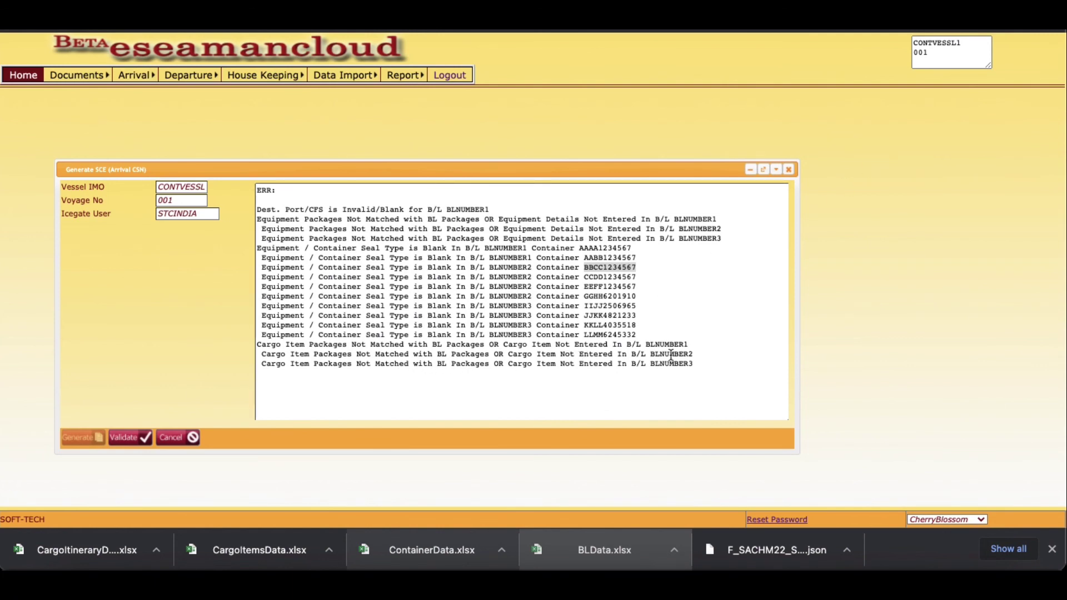
drag(710, 365, 313, 191)
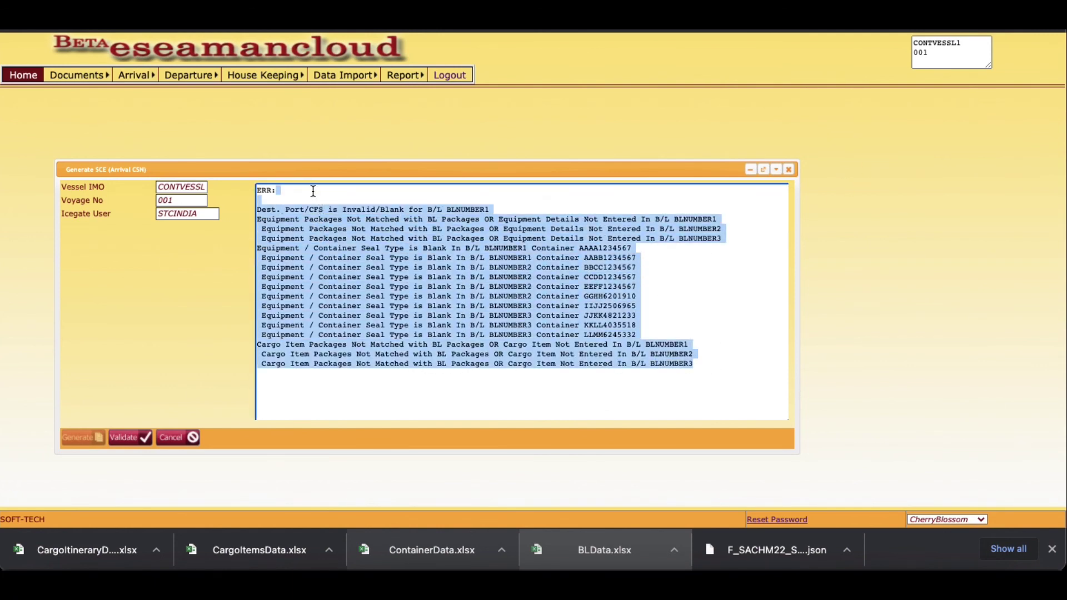
click(315, 192)
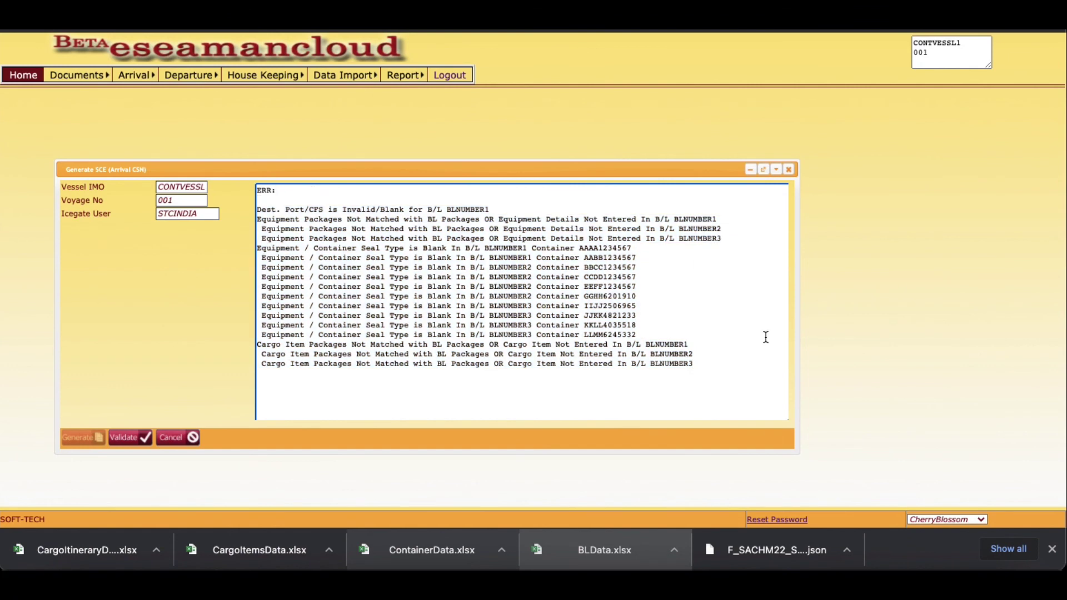